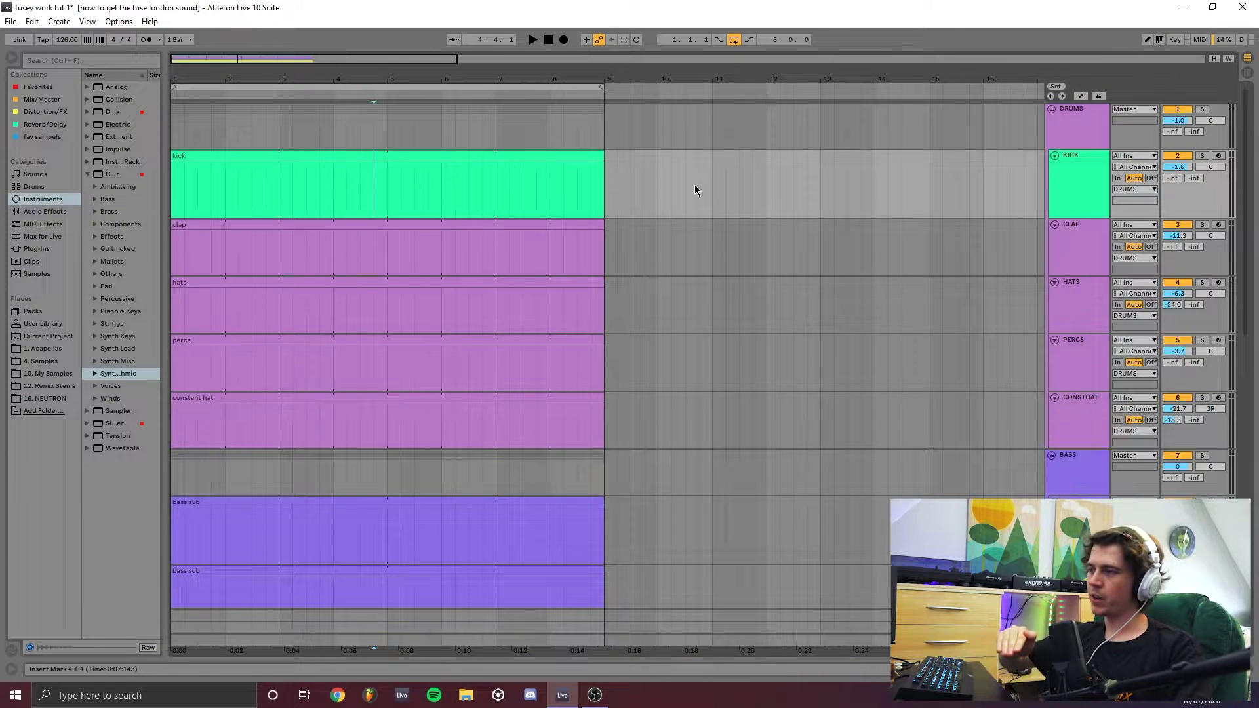
Step: Solo the noise layer track and play back its foley drum loop
scroll(480, 219, down, 10)
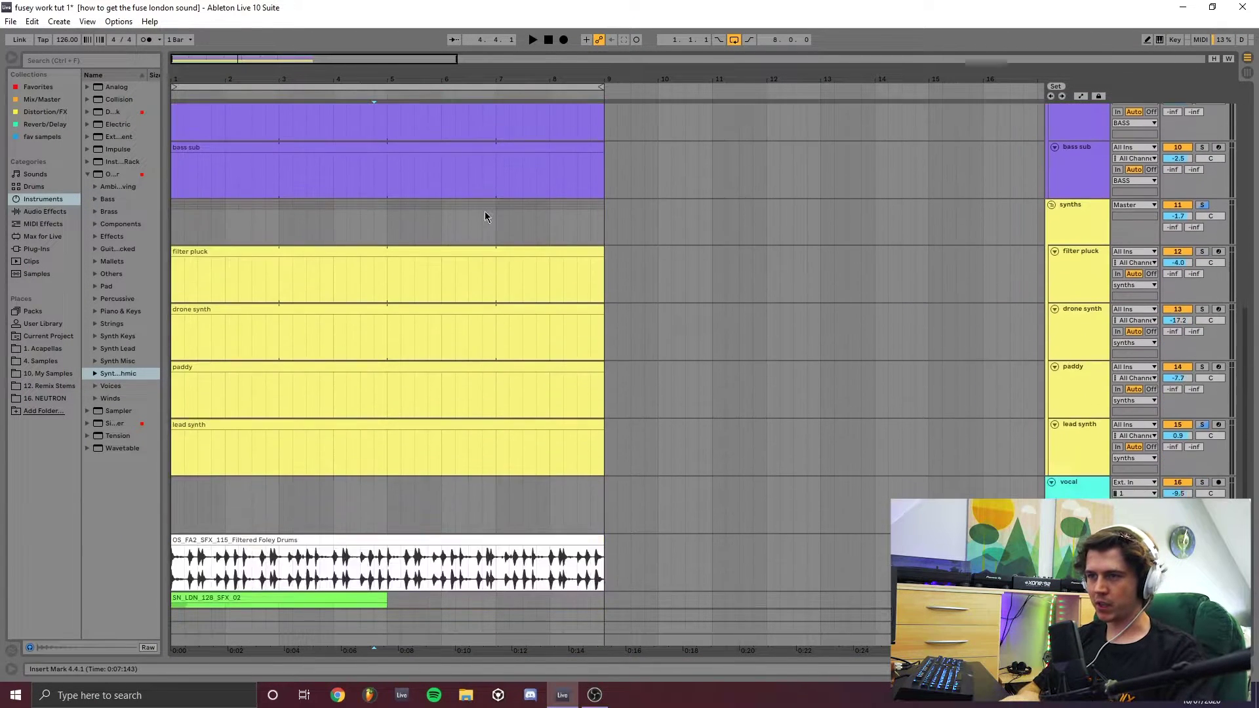
scroll(510, 292, up, 8)
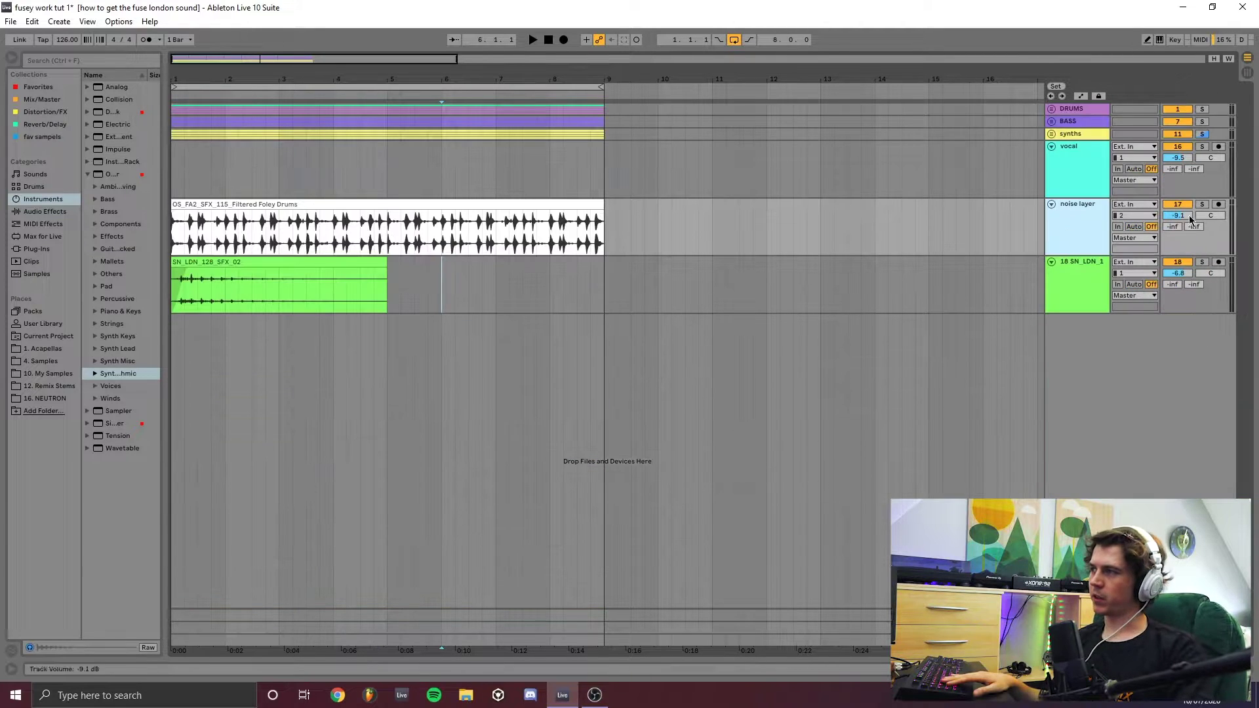
click(1201, 204)
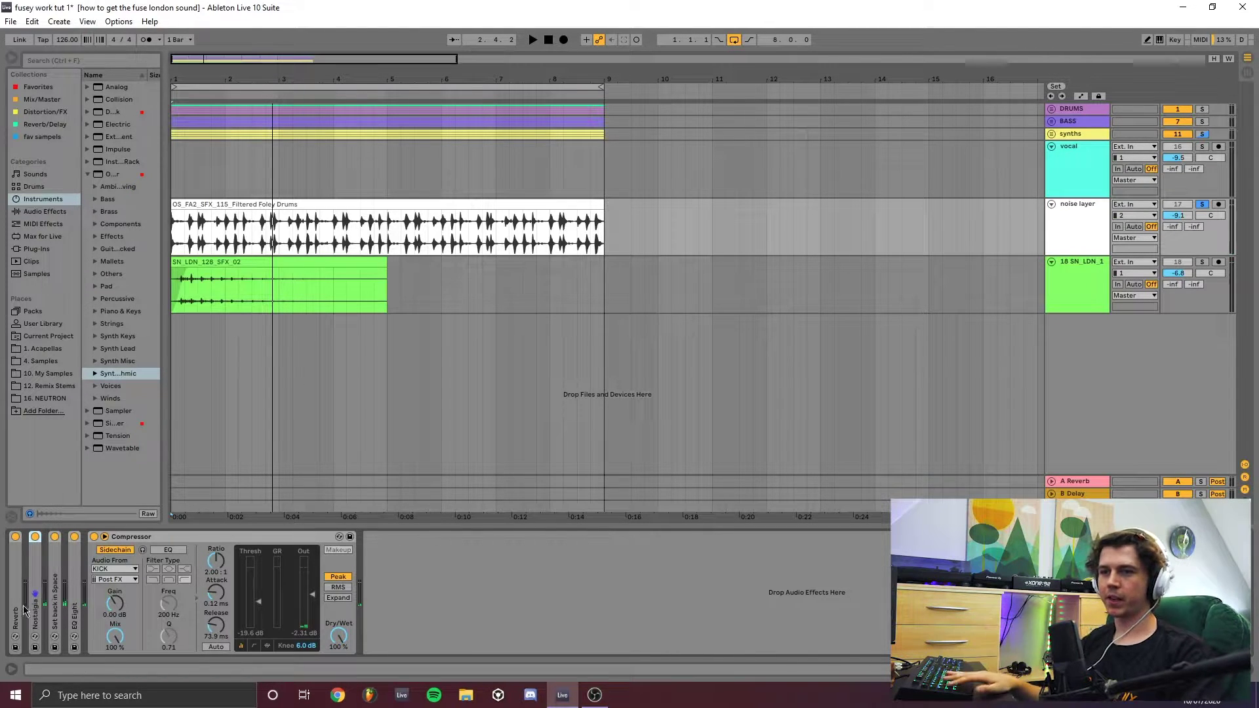
key(space)
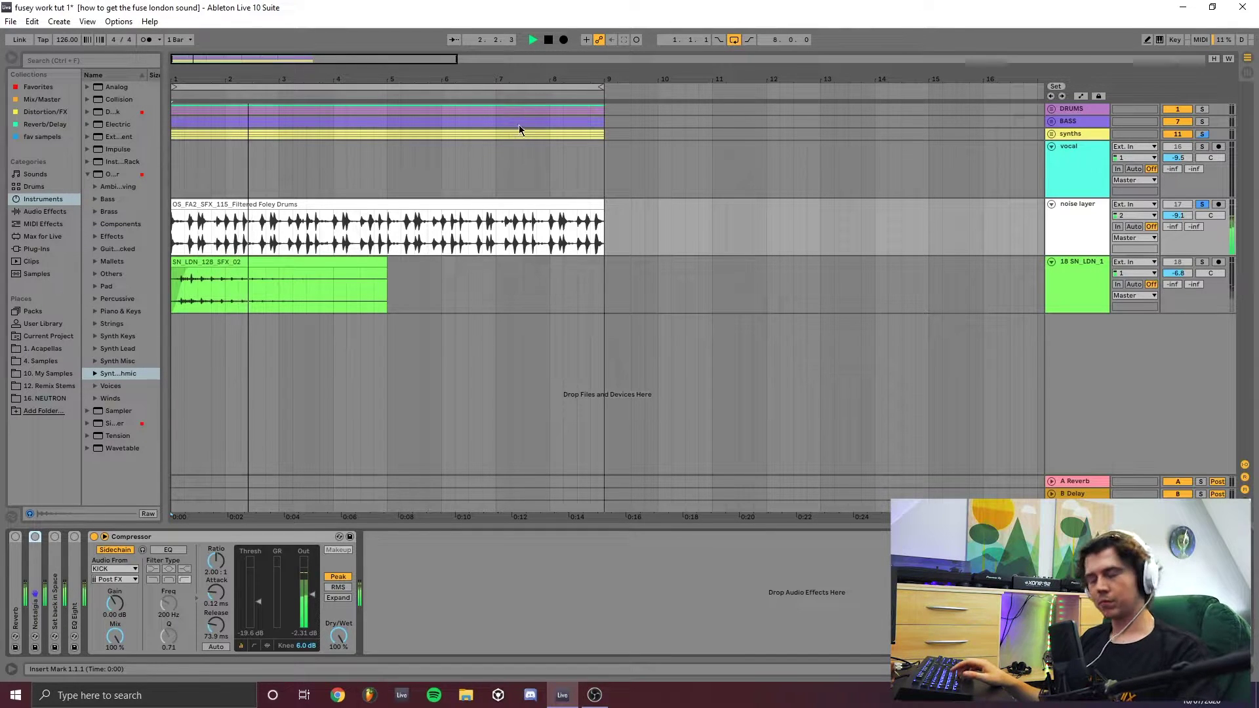
Step: Examine the noise layer's Set back in Space echo and EQ Eight settings, and raise the Compressor's output level during playback
double_click(36, 564)
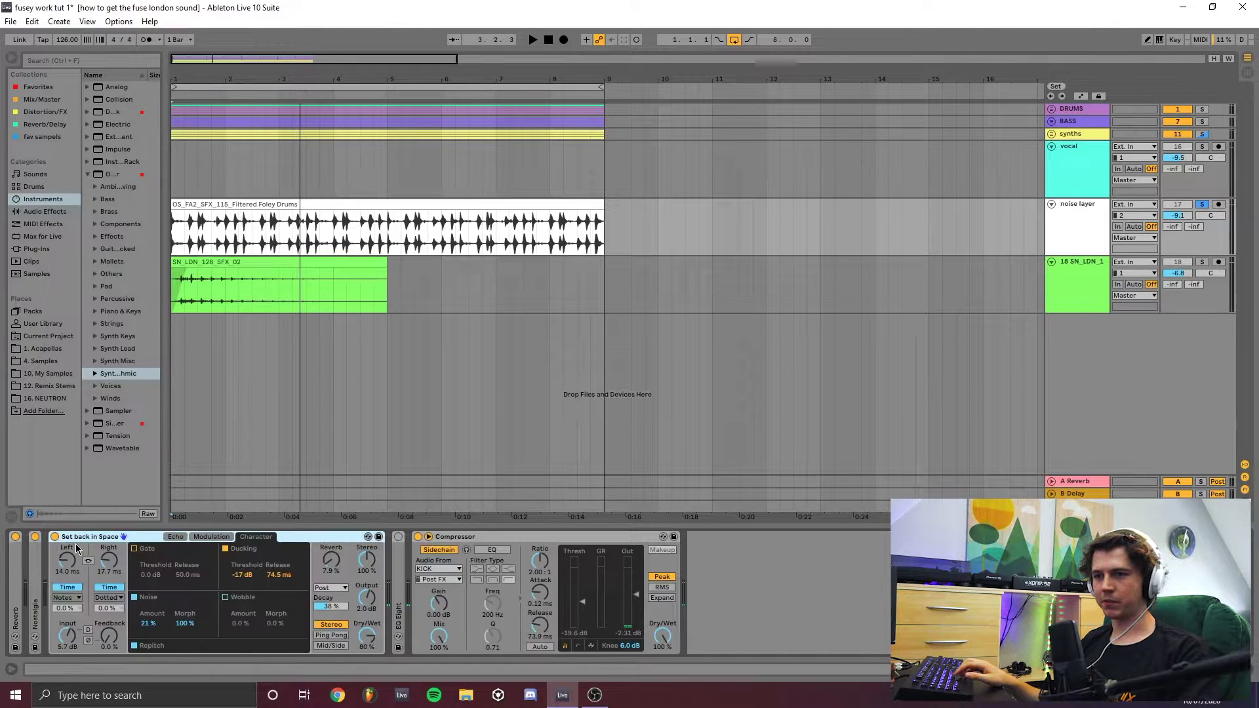
double_click(96, 537)
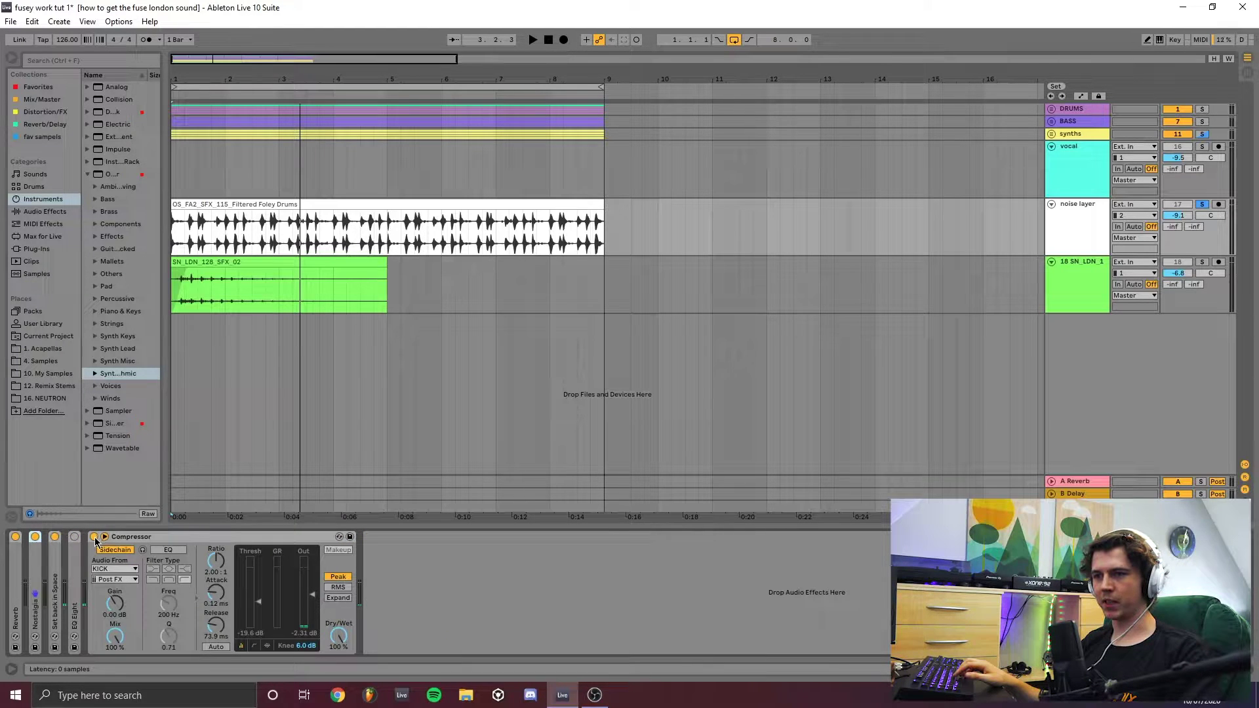
double_click(67, 579)
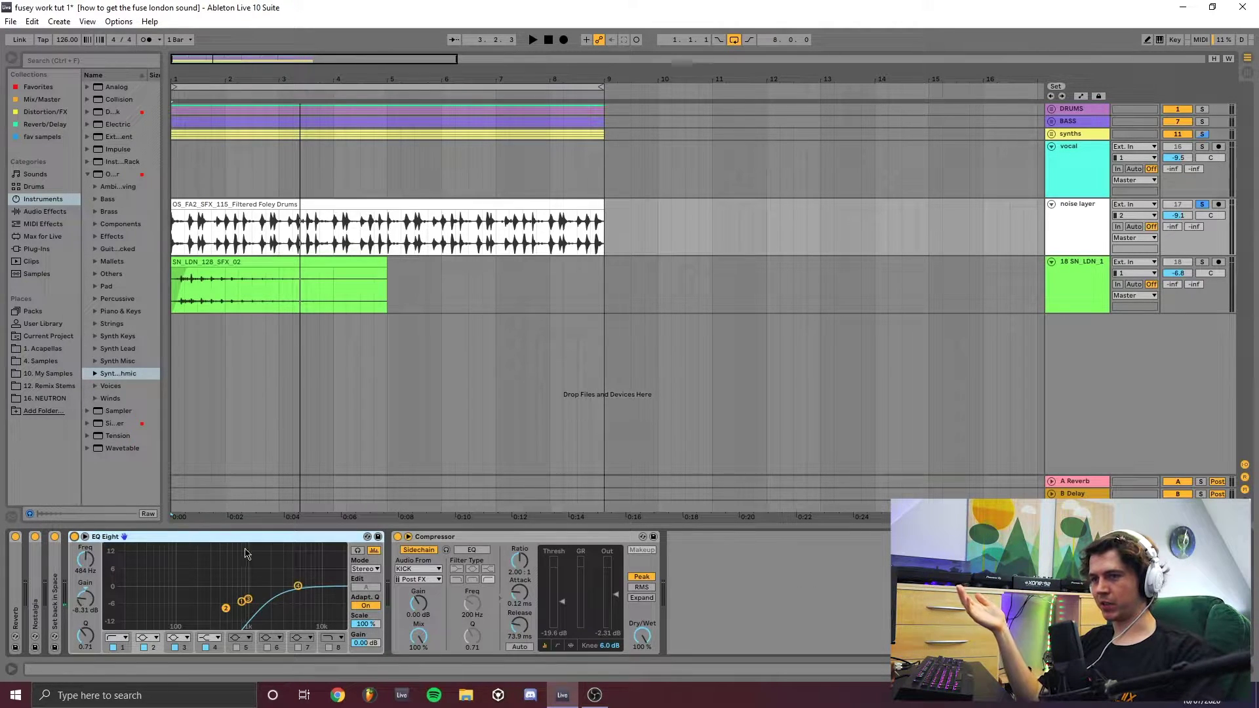
double_click(205, 537)
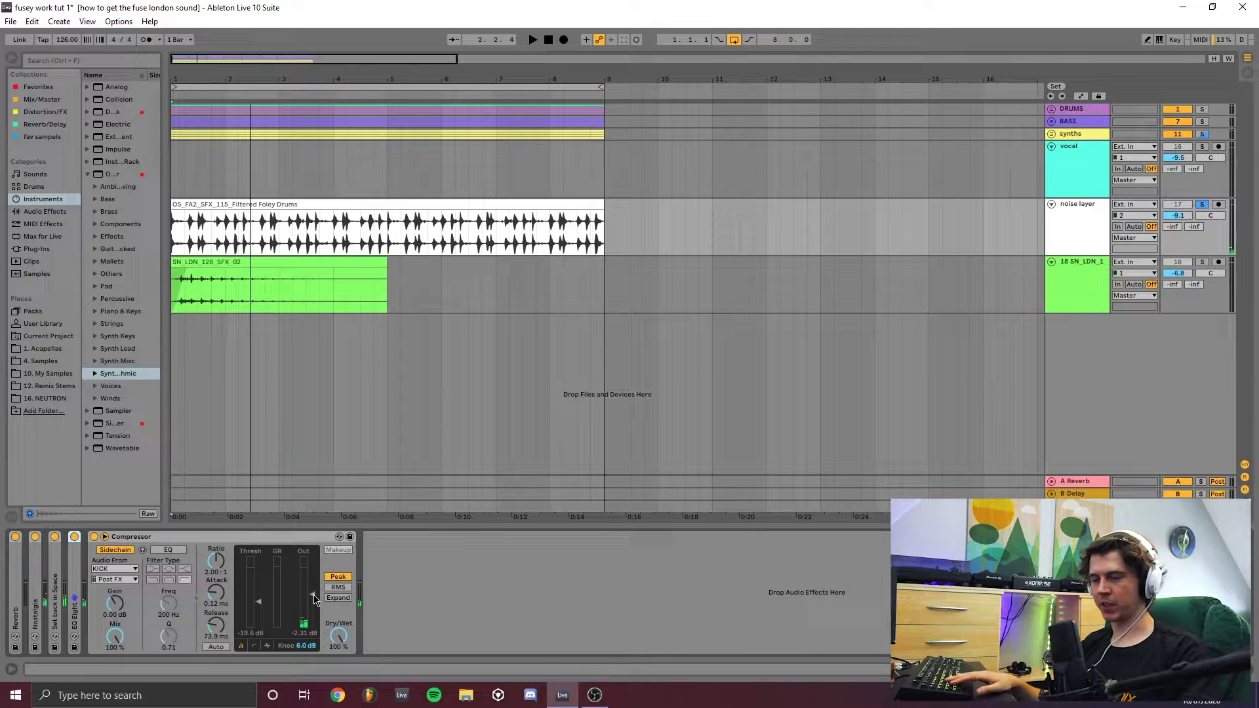
key(space)
drag(312, 594, 312, 568)
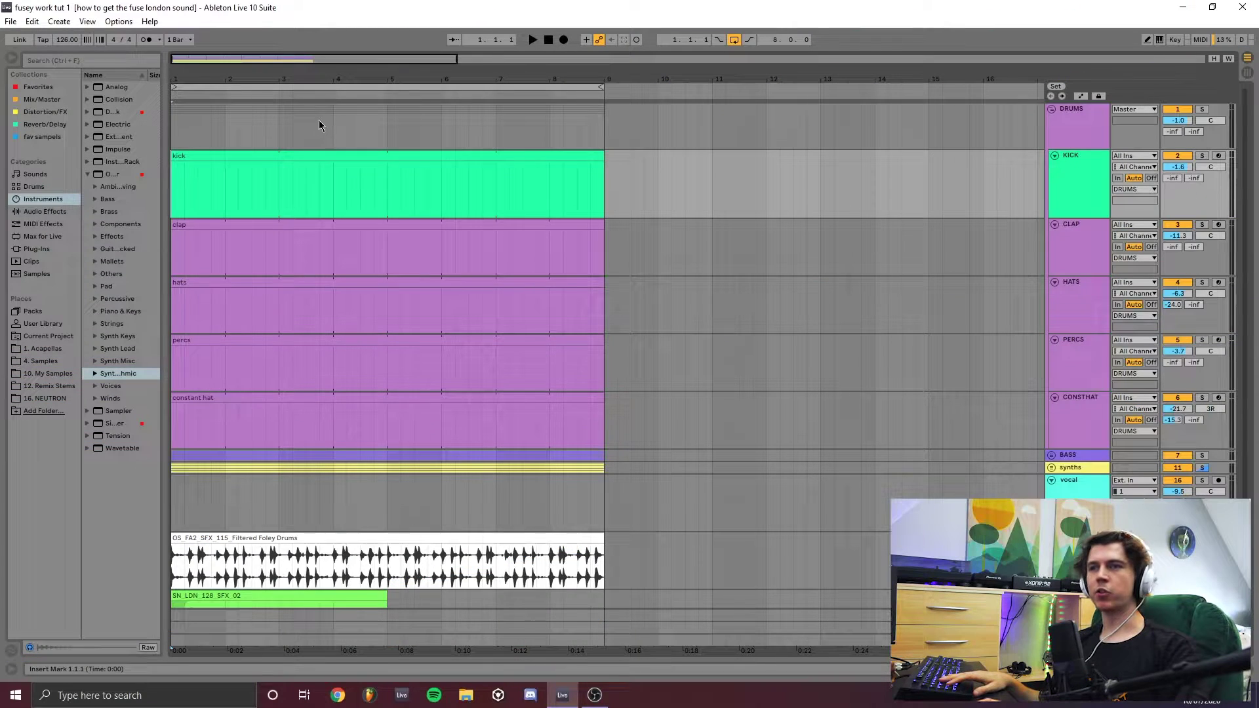
Step: Add one-beat SS_LH9_KICK_07 and SN_LDN_Kick_02 notes on the first beat of the kick clip
double_click(196, 155)
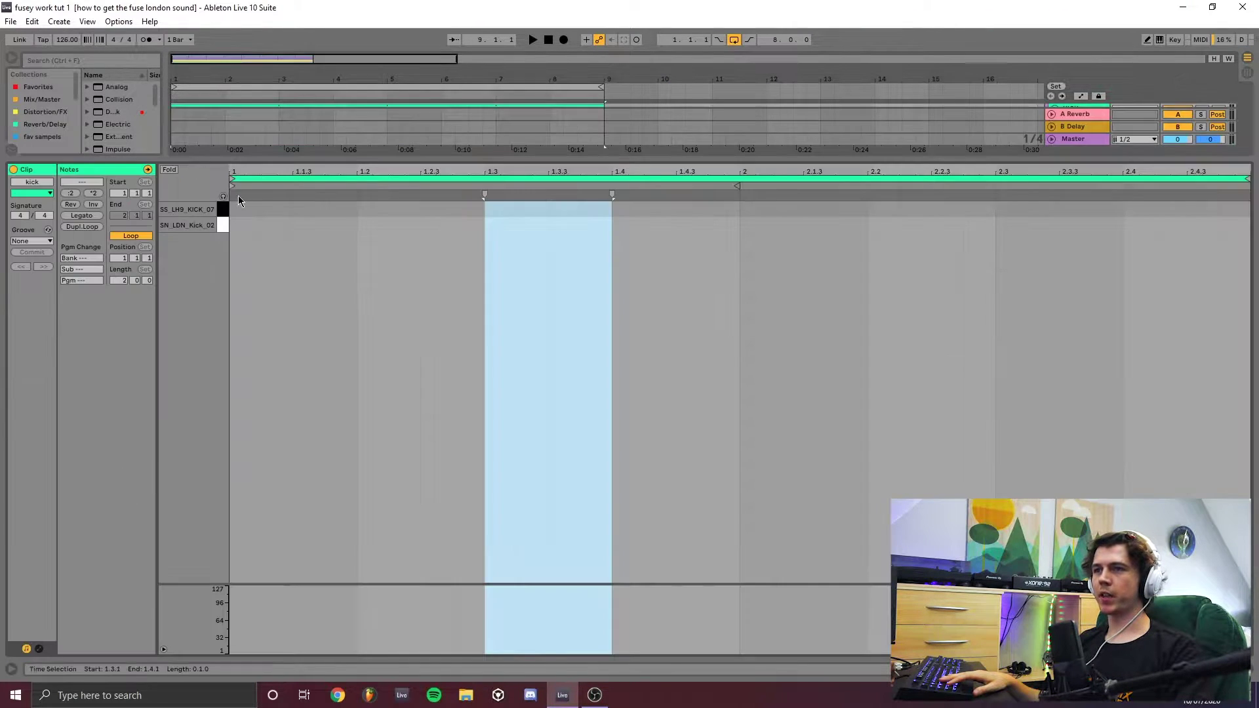
drag(272, 214, 357, 209)
click(262, 256)
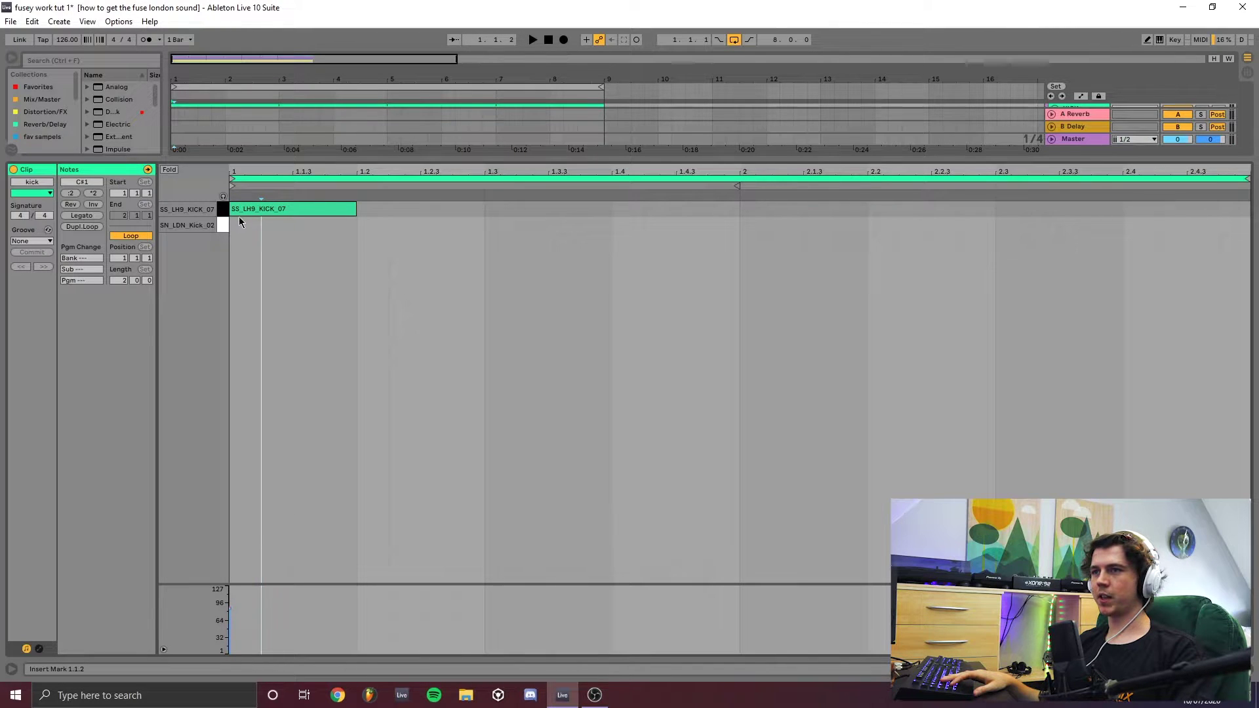
double_click(239, 223)
Step: Duplicate the two layered kick notes onto every remaining beat of the two-bar kick clip
key(ctrl+a)
key(ctrl+d)
key(ctrl+d)
key(ctrl+d)
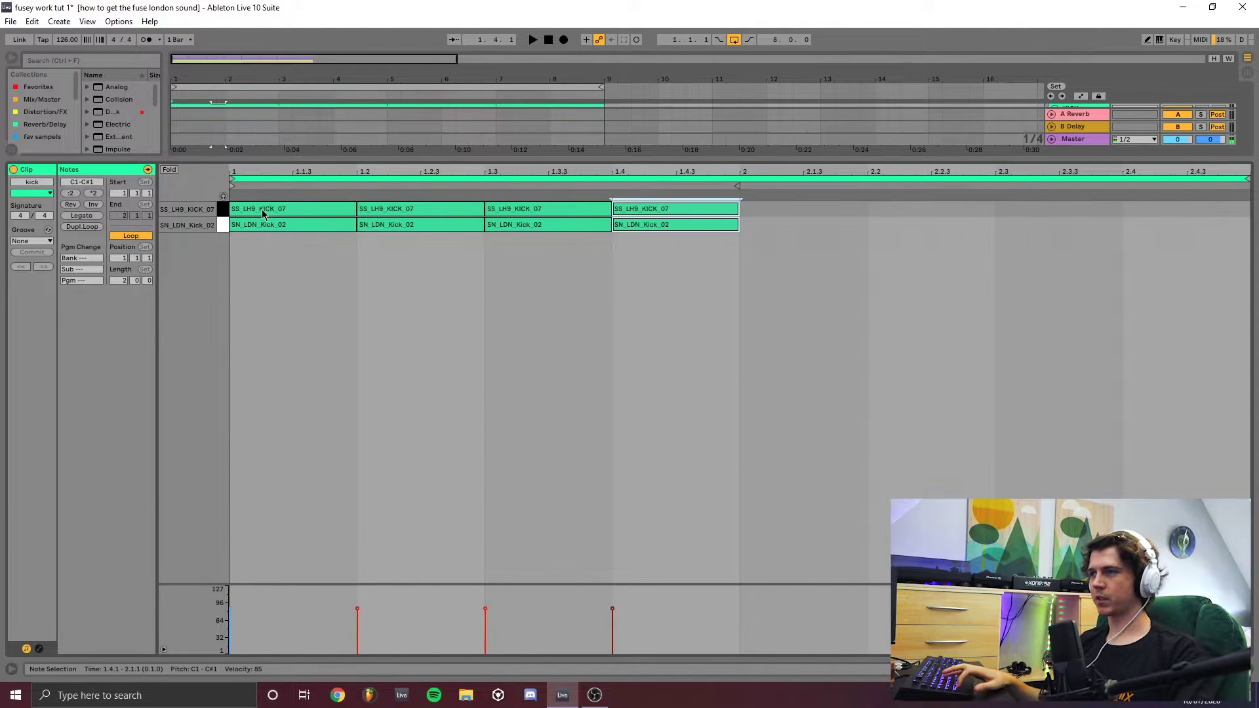
key(ctrl+d)
key(ctrl+d)
key(ctrl+d)
key(ctrl+d)
Step: Examine the SS_LH9_KICK_07 and SN_LDN_Kick_02 pads in the kick track's Drum Rack
key(shift+Tab)
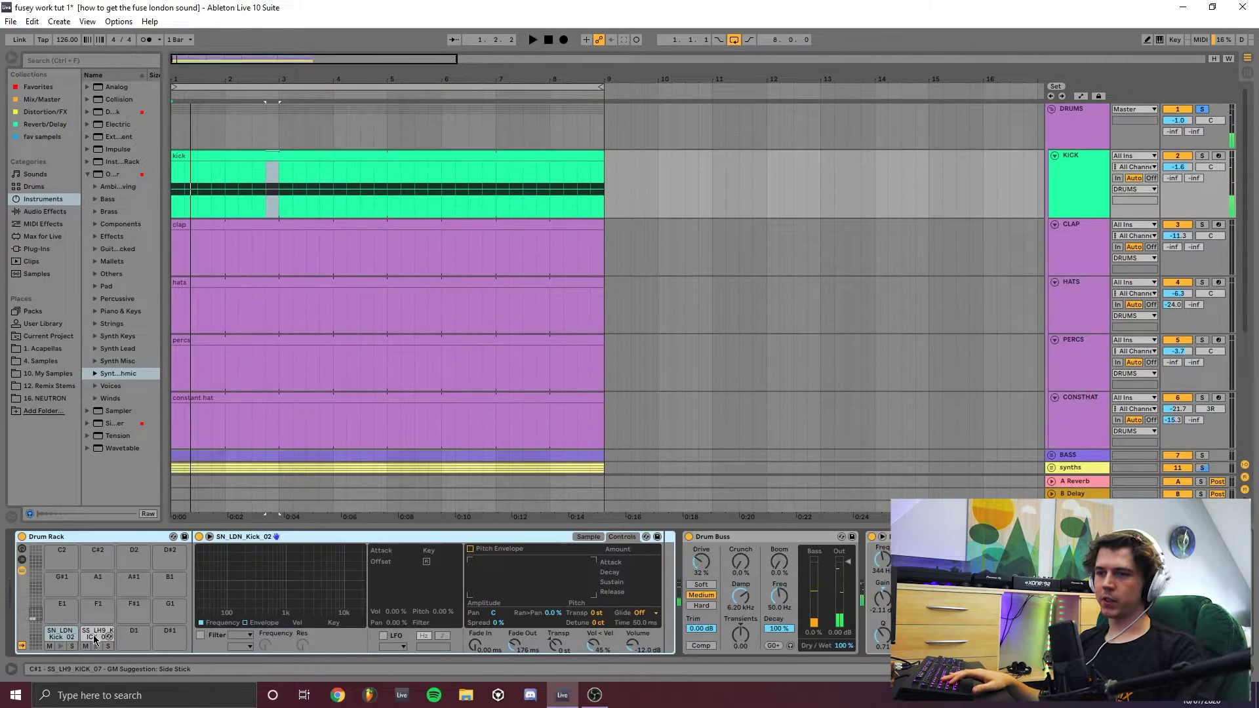
click(94, 638)
click(62, 647)
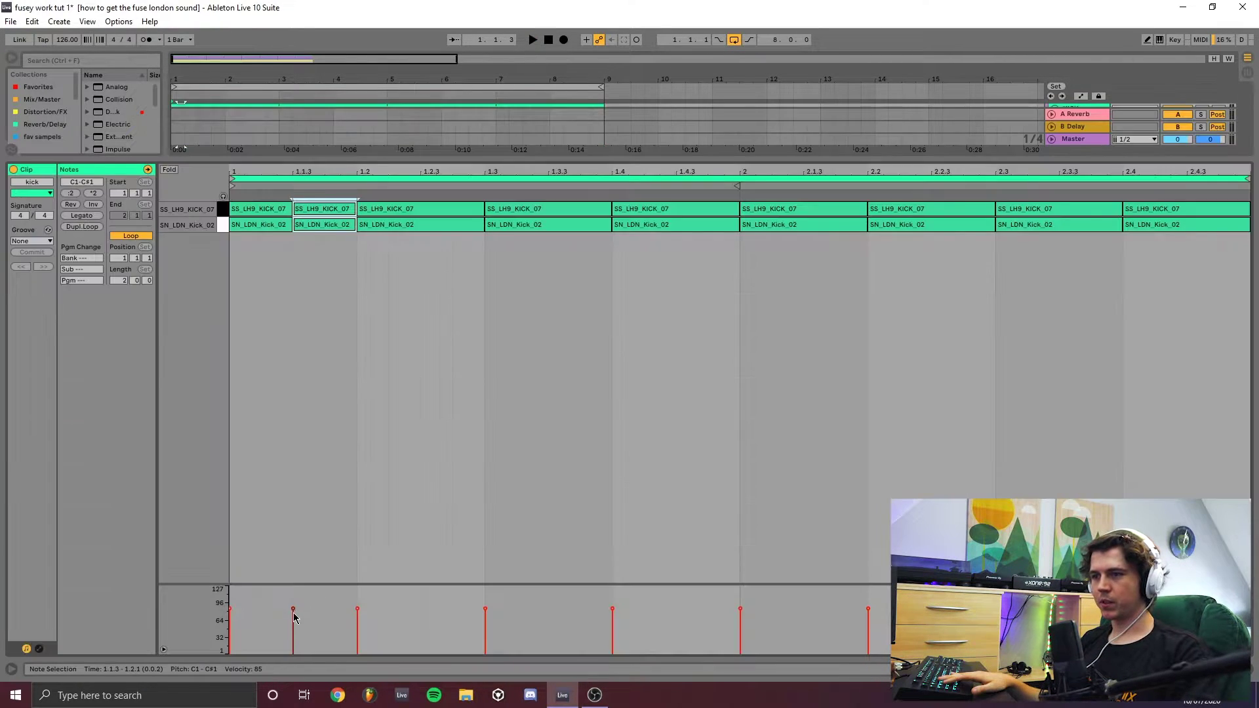
Step: Lower the velocity of the extra kick notes at 1.1.3 to 53 and play the pattern
drag(294, 615, 293, 631)
key(space)
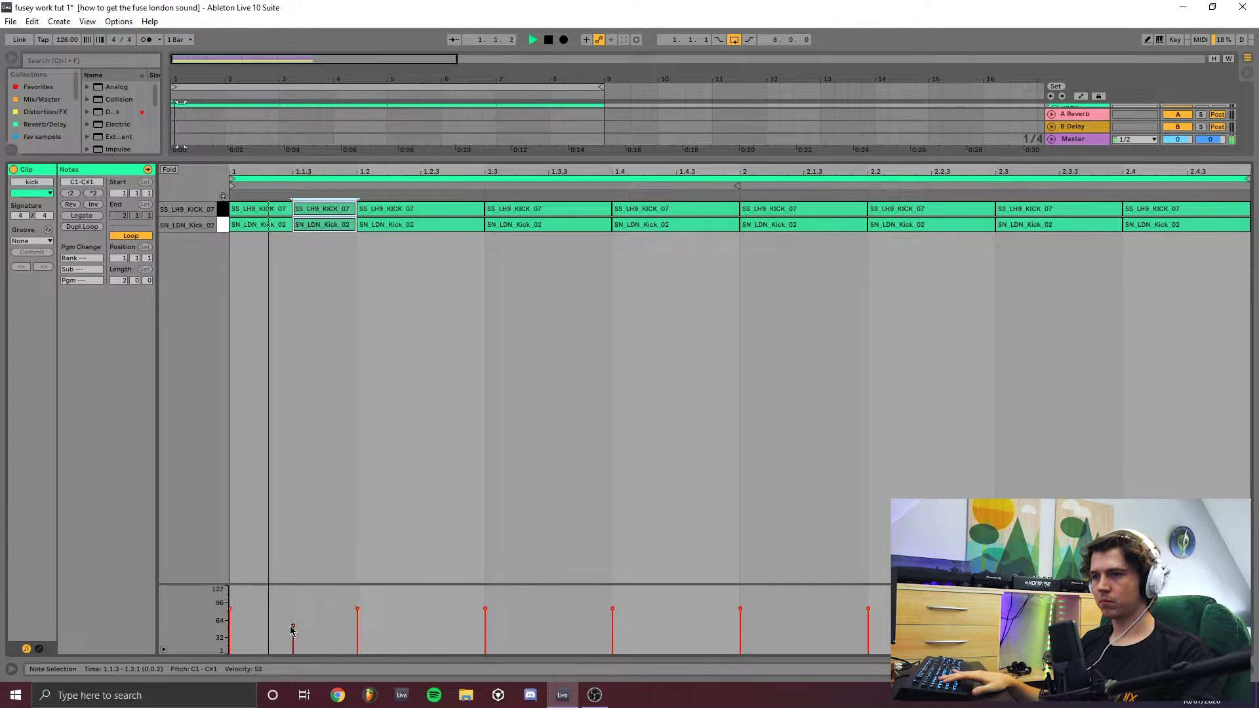
click(420, 512)
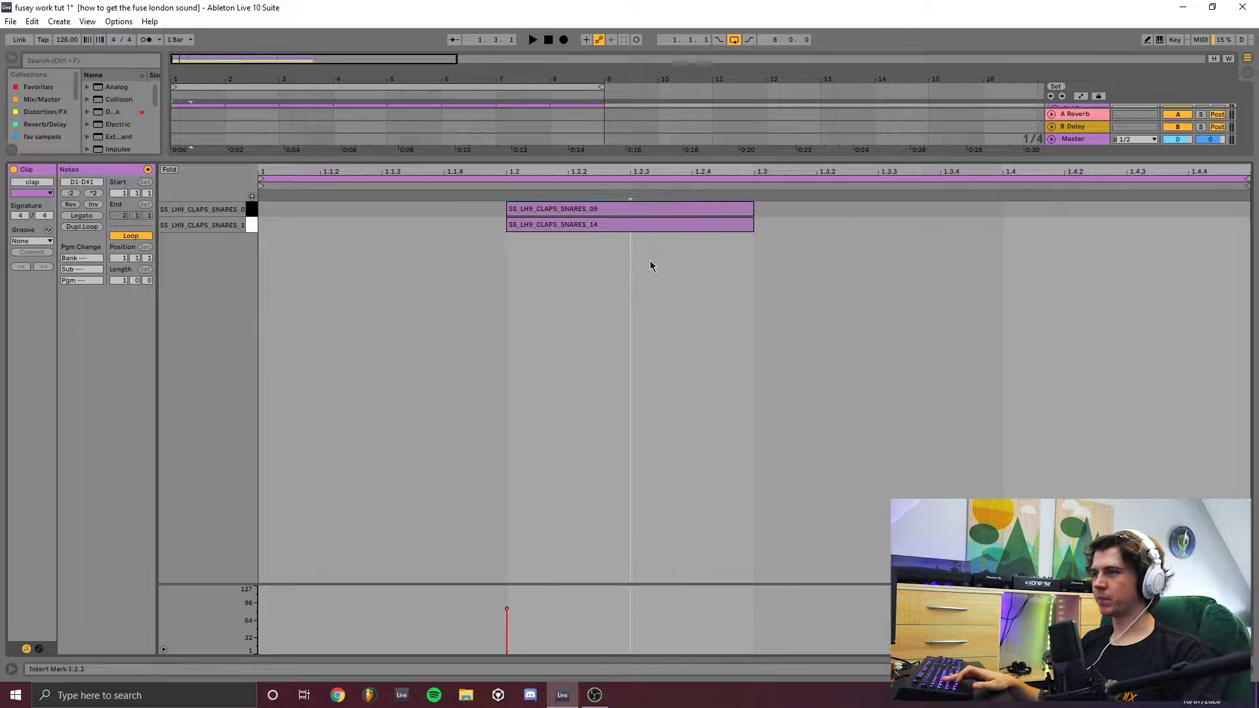
Step: Copy both layered clap notes from beat 2 to beat 4 of the clap clip and play the result
drag(650, 261, 572, 209)
mouse_move(616, 216)
ctrl+mouse_down()
mouse_move(857, 227)
mouse_move(1124, 214)
ctrl+mouse_up()
click(941, 255)
key(space)
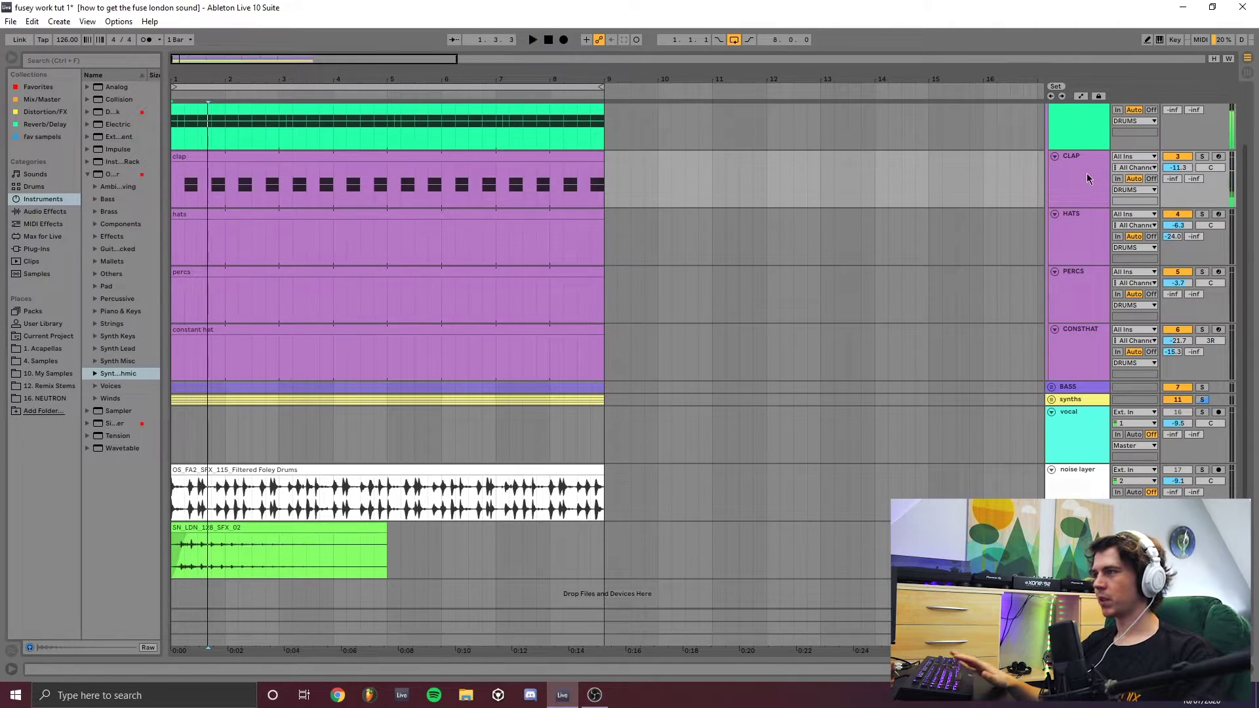
click(1087, 177)
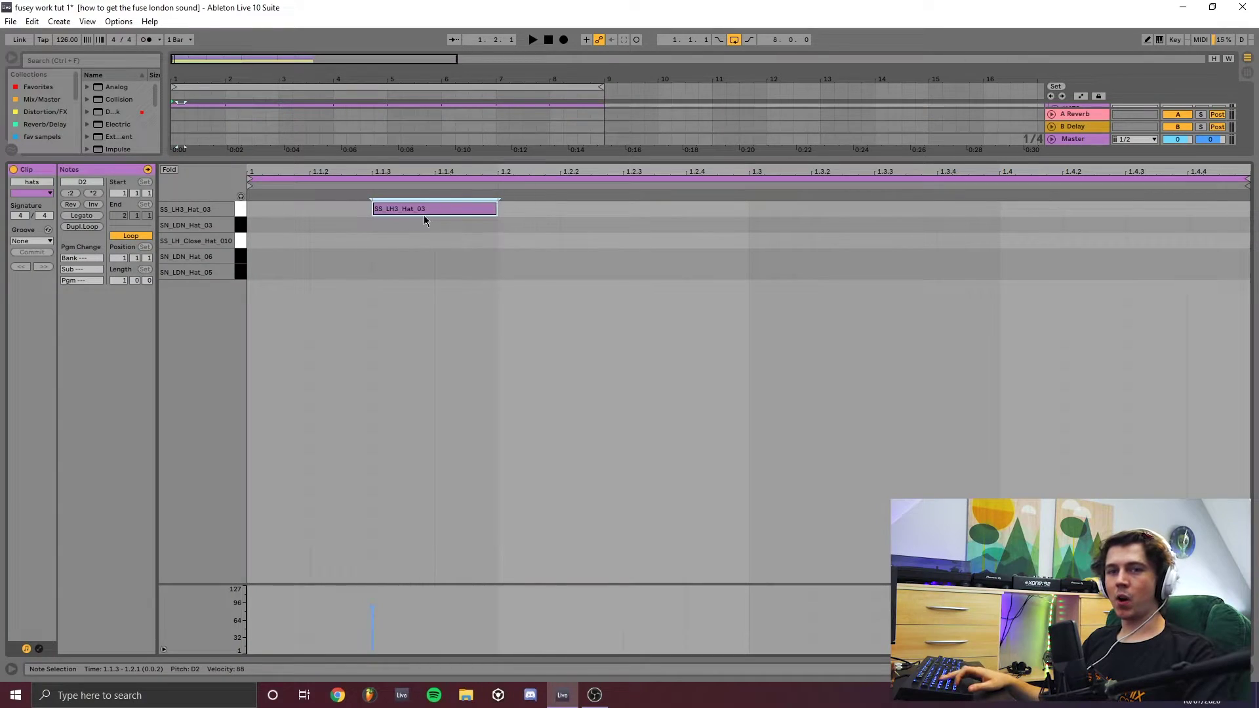
Step: Duplicate the off-beat SS_LH3_Hat_03 note to the off-beats of beats 2, 3 and 4 in the hats clip
drag(499, 229, 248, 204)
key(ctrl+d)
key(ctrl+d)
key(ctrl+d)
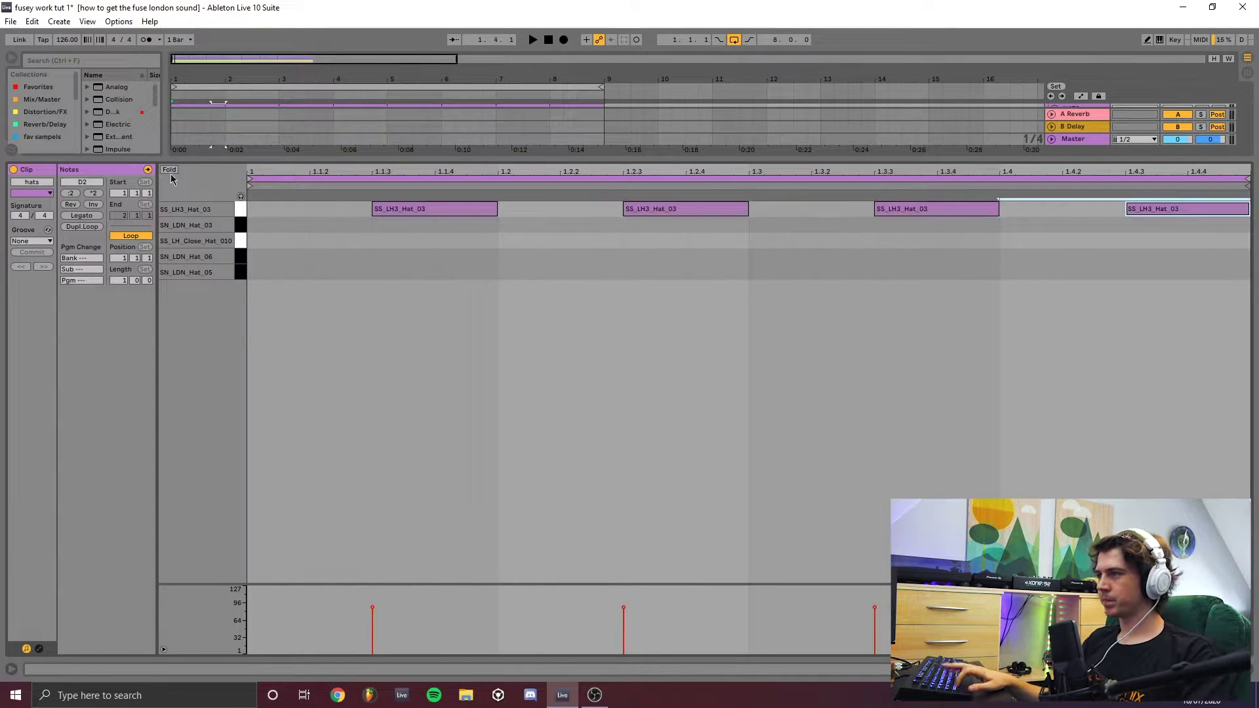
Step: Copy all off-beat hats onto the SN_LDN_Hat_03 row and lower the copies' velocity to about 80
key(ctrl+a)
ctrl+drag(420, 208, 417, 227)
key(space)
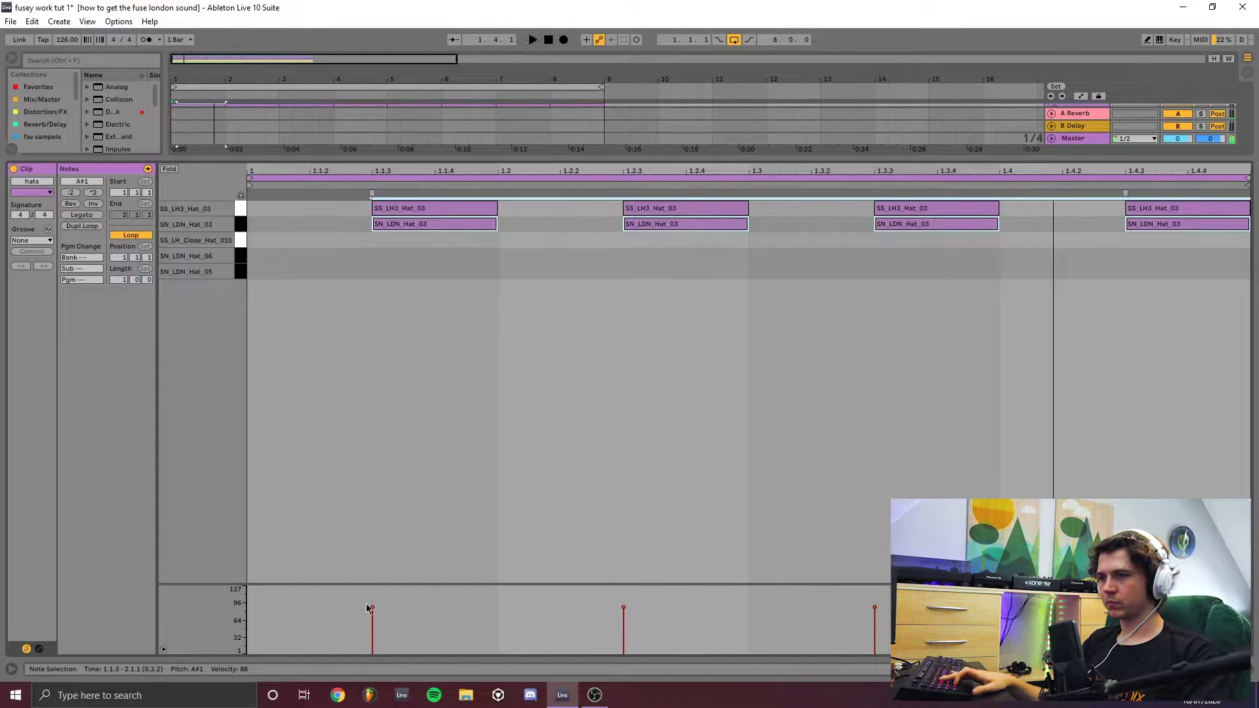
drag(372, 608, 372, 614)
key(space)
click(335, 254)
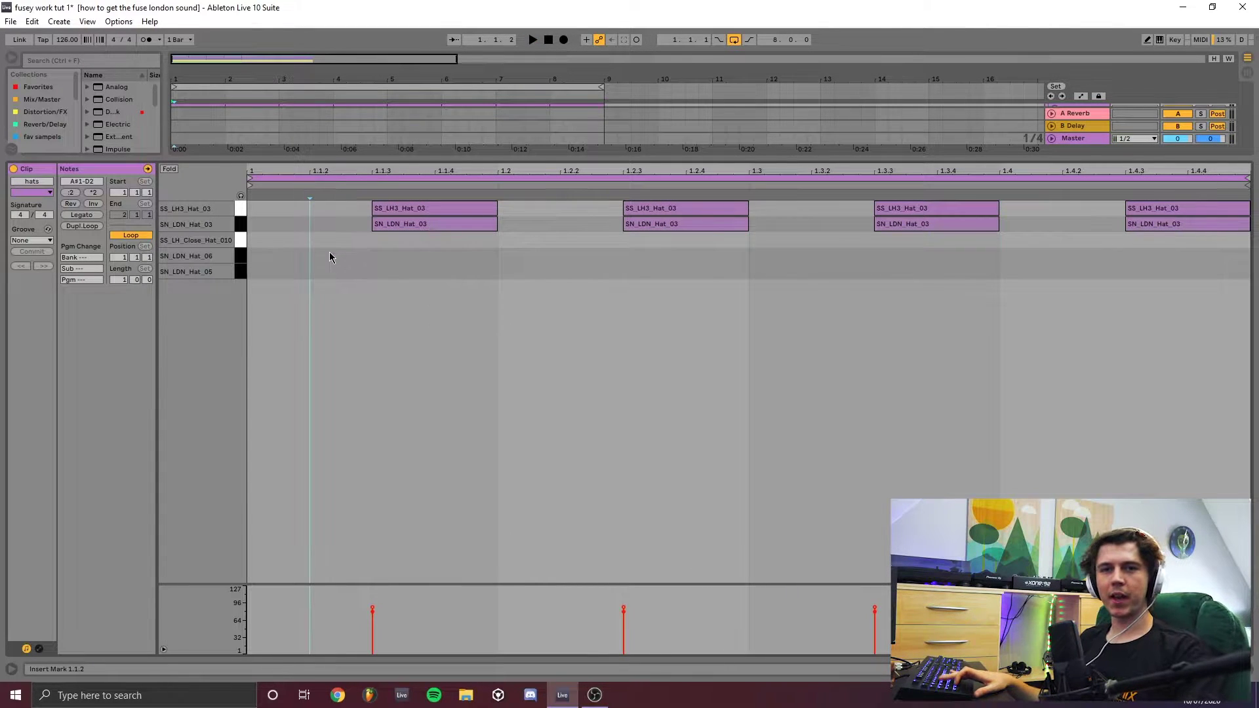
Step: Add a sixteenth SS_LH_Close_Hat_010 note at 1.1.2 and try ghost hats on the SN_LDN_Hat_05 row at 1.2.2 and 1.2.4
double_click(319, 240)
key(space)
drag(328, 245, 591, 274)
key(space)
drag(591, 274, 709, 278)
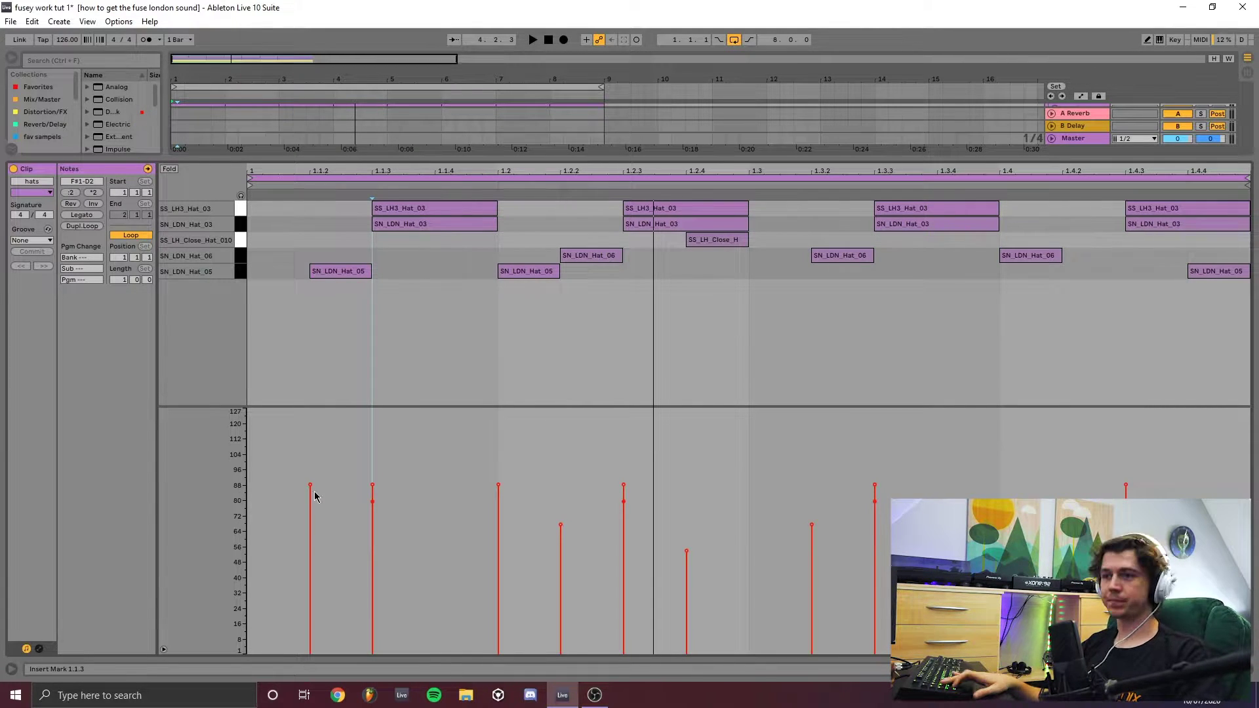
Step: Lower the ghost hat velocities during playback, to 56 at 1.1.2 and about 59 at 1.2.2
key(space)
drag(314, 495, 310, 546)
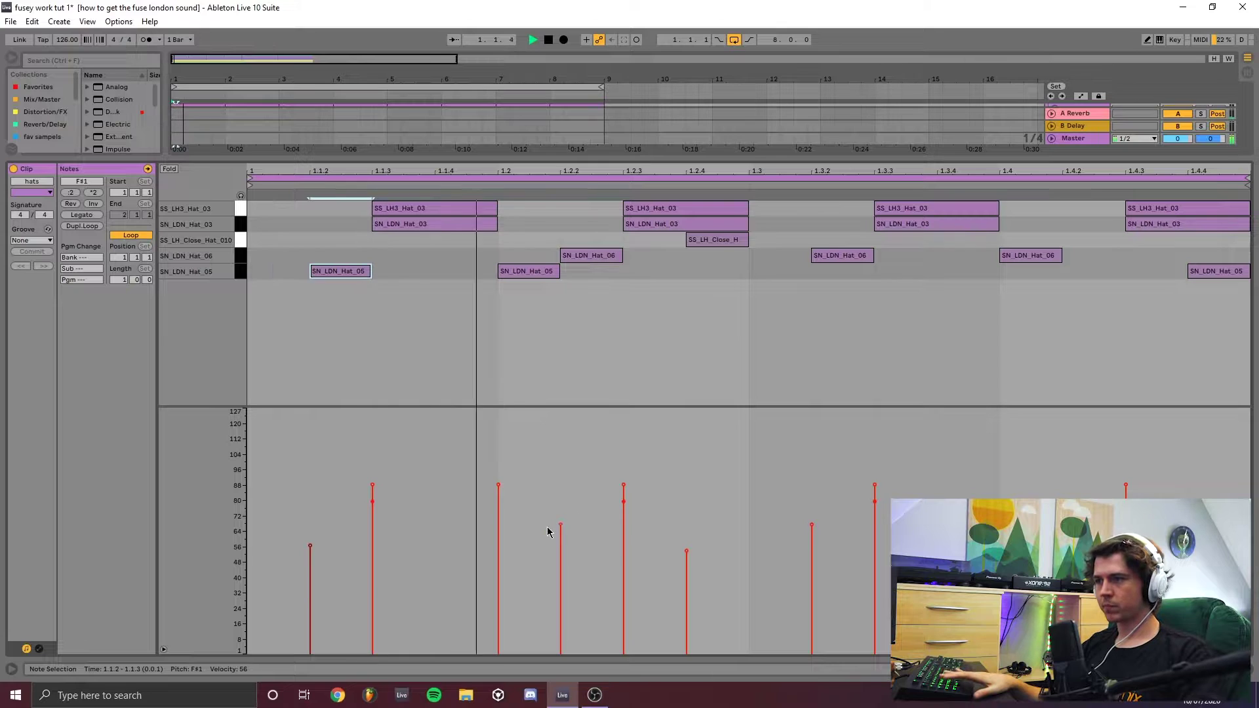
drag(560, 524, 561, 541)
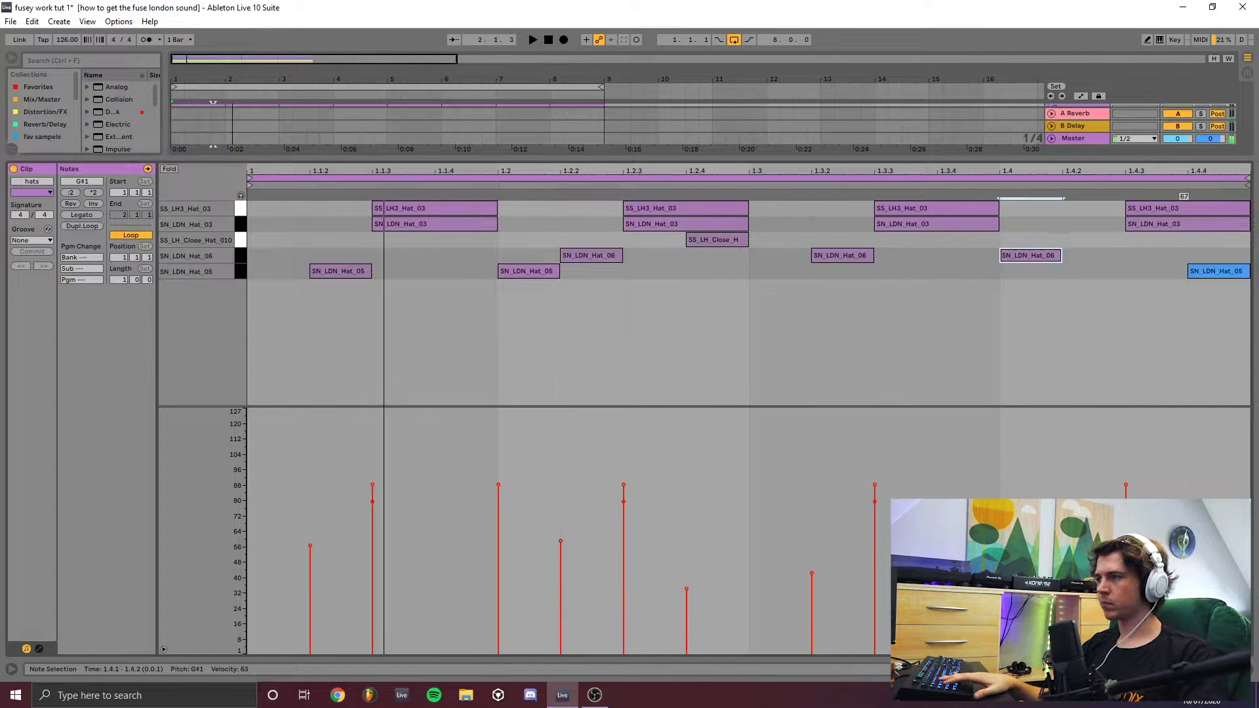
key(space)
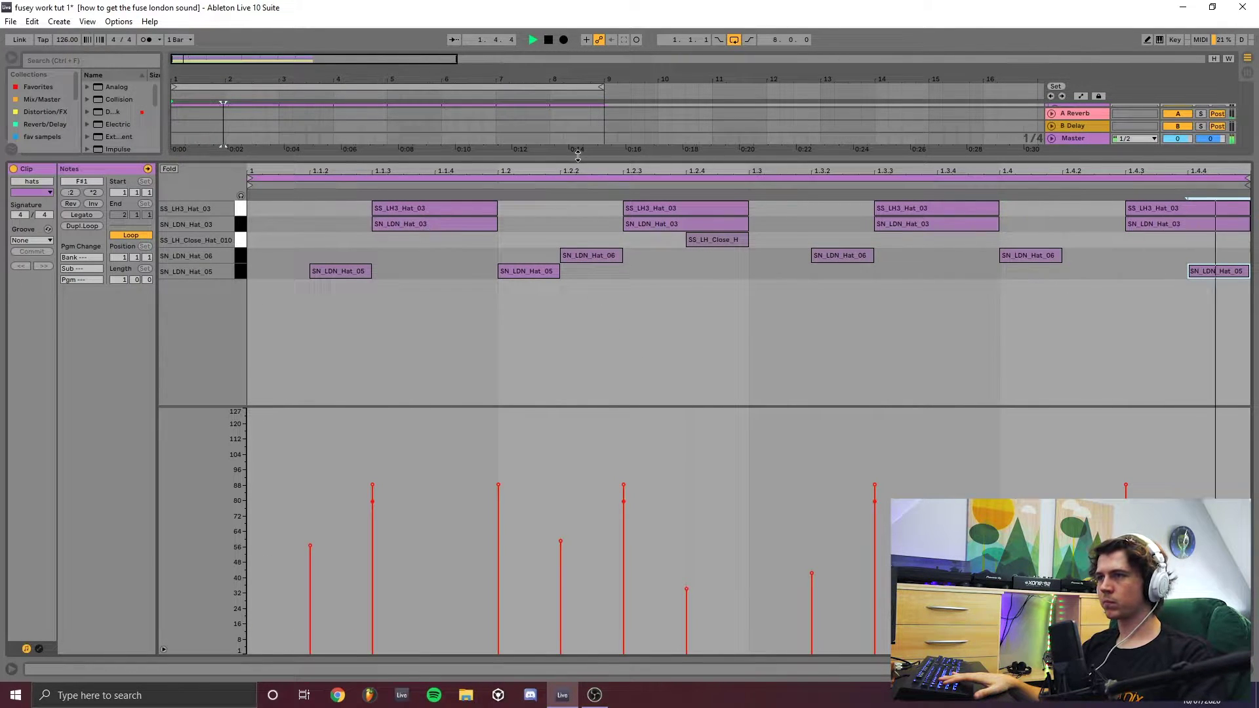
key(ctrl+alt+l)
key(space)
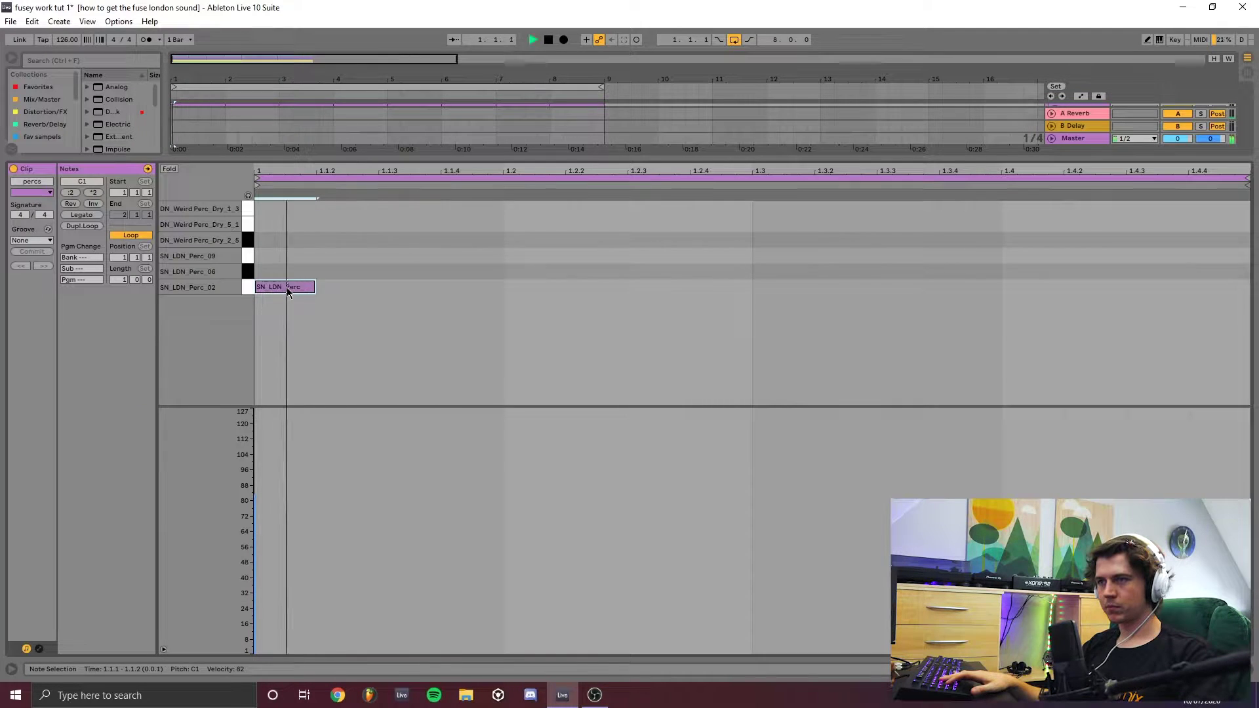
Step: Duplicate the SN_LDN_Perc_02 note to 1.1.2 in the percs clip and try a DN_Weird Perc_Dry_5_1 note at 1.2.3 and 1.2.2
key(ctrl+d)
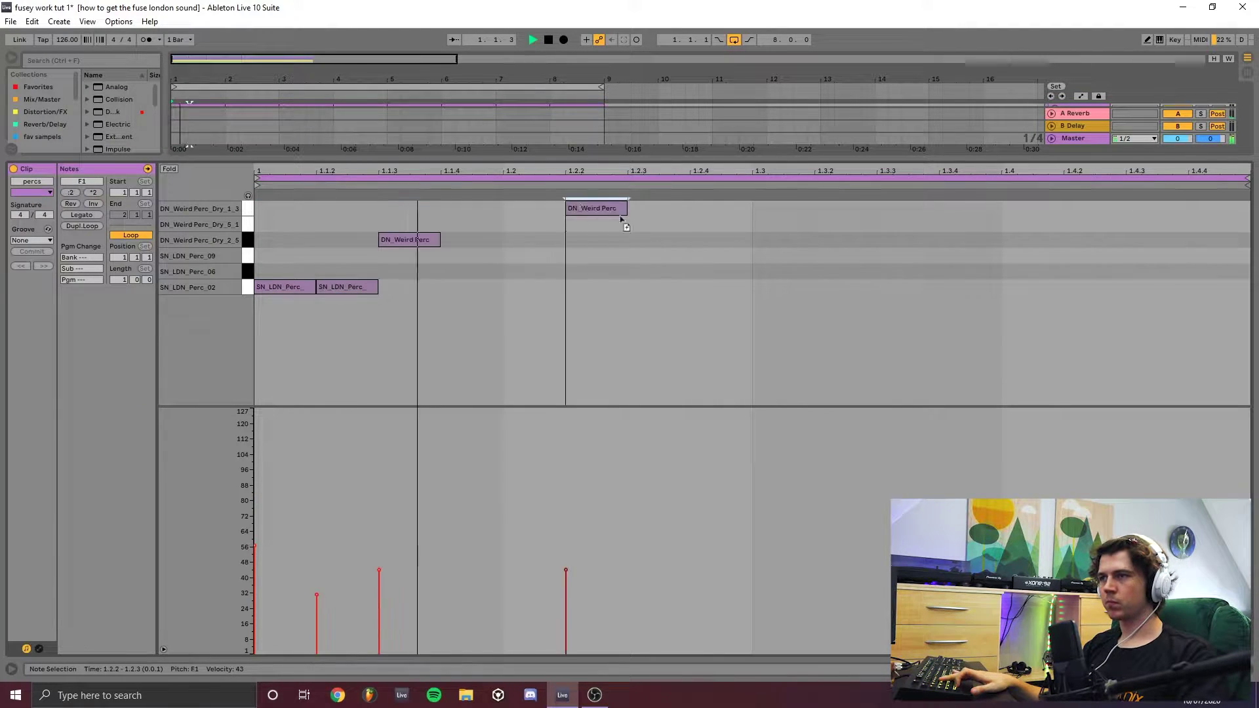
drag(620, 213, 643, 224)
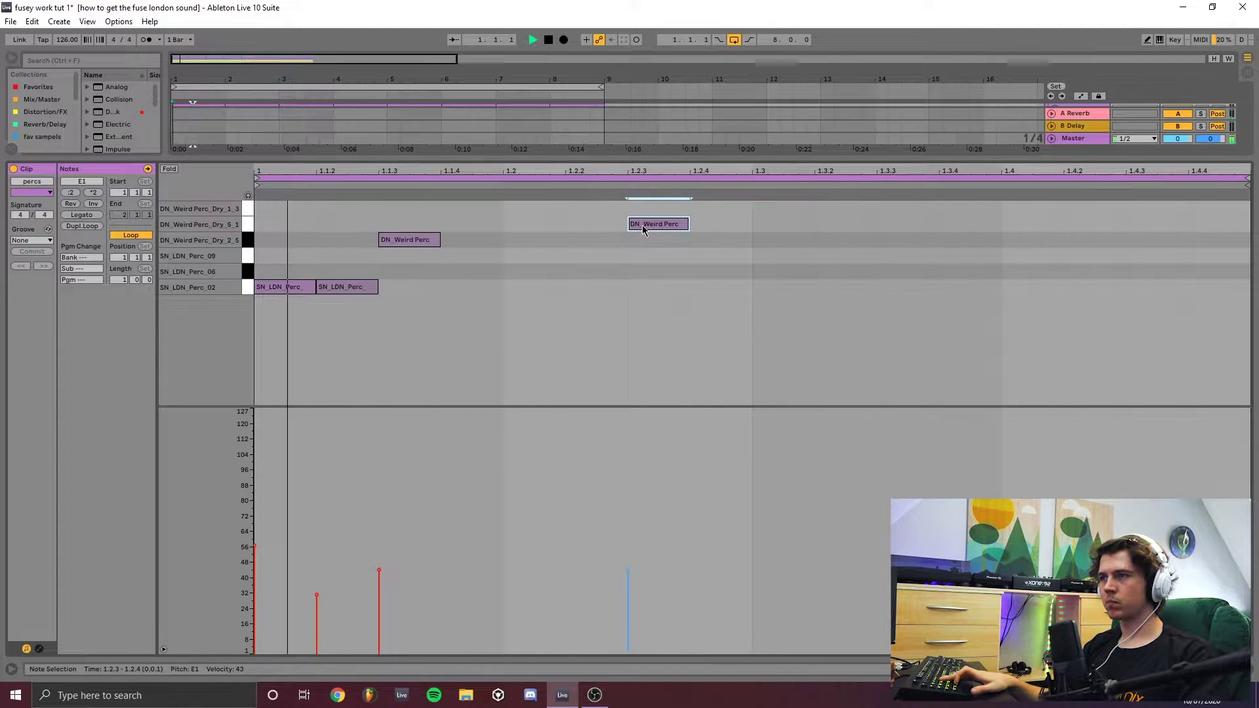
drag(643, 226, 580, 228)
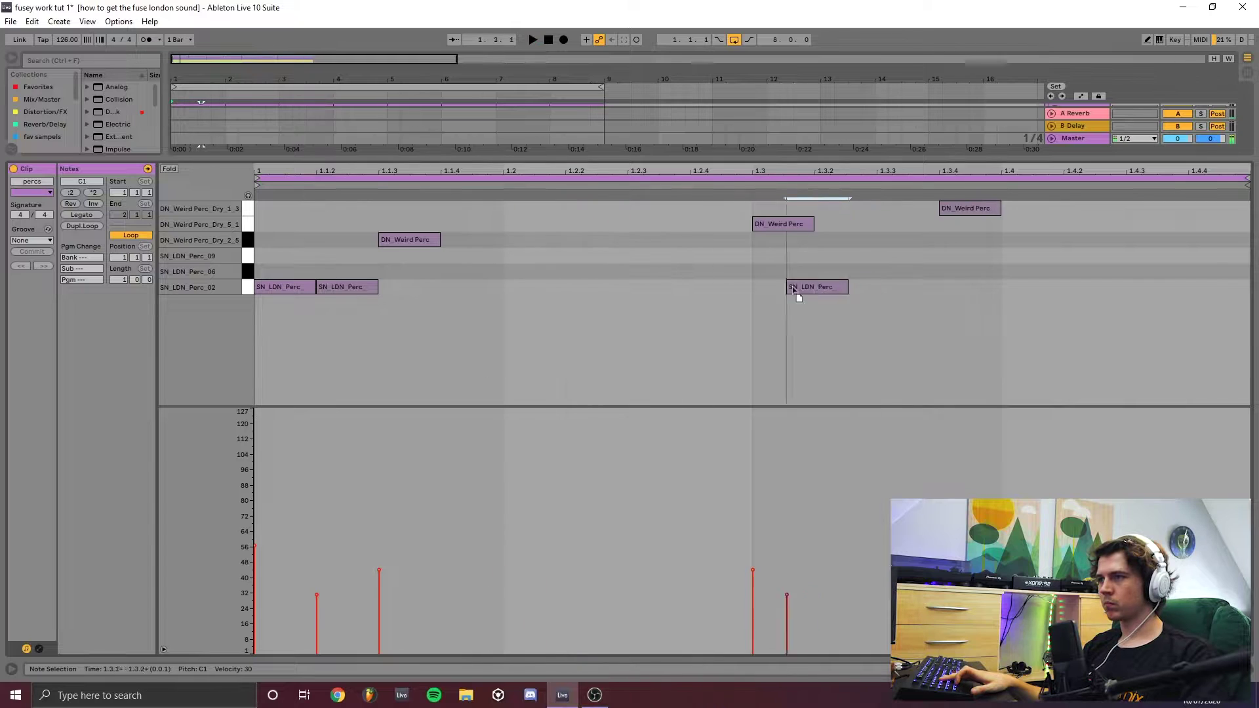
Step: Place a SN_LDN_Perc_02 note at 1.3.2 in the percs clip and lower its velocity to about 28
drag(792, 292, 863, 295)
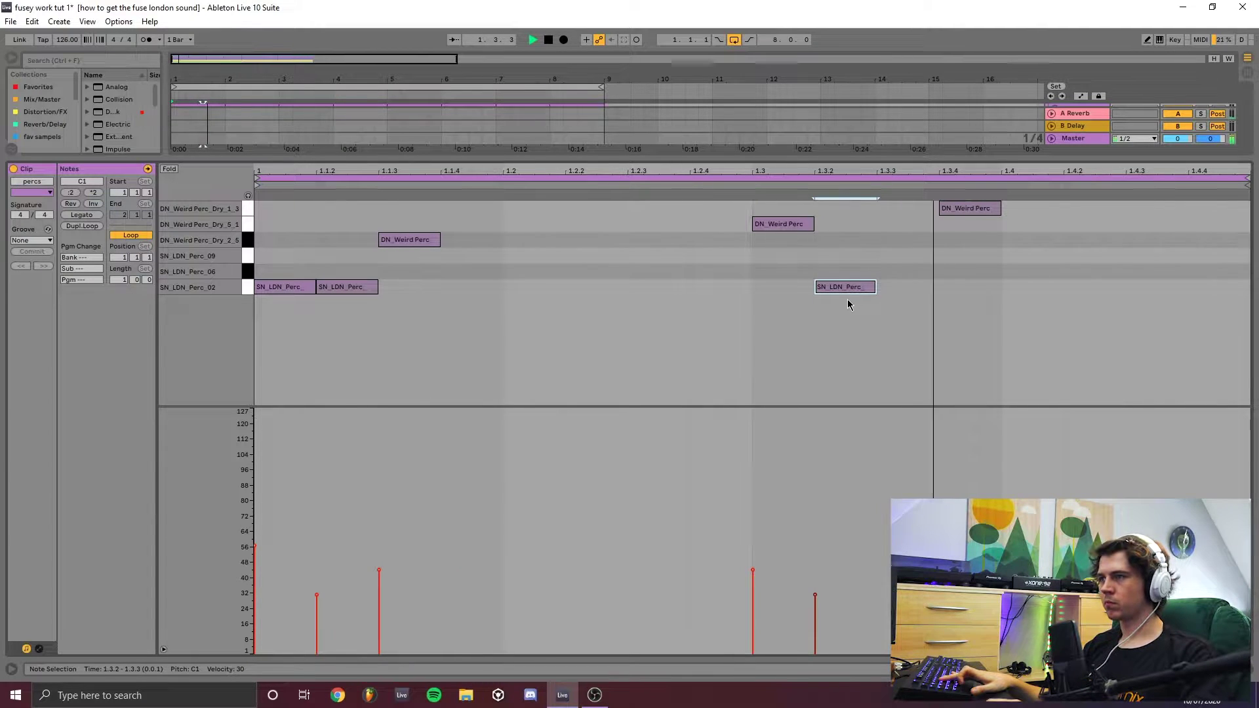
drag(815, 595, 815, 600)
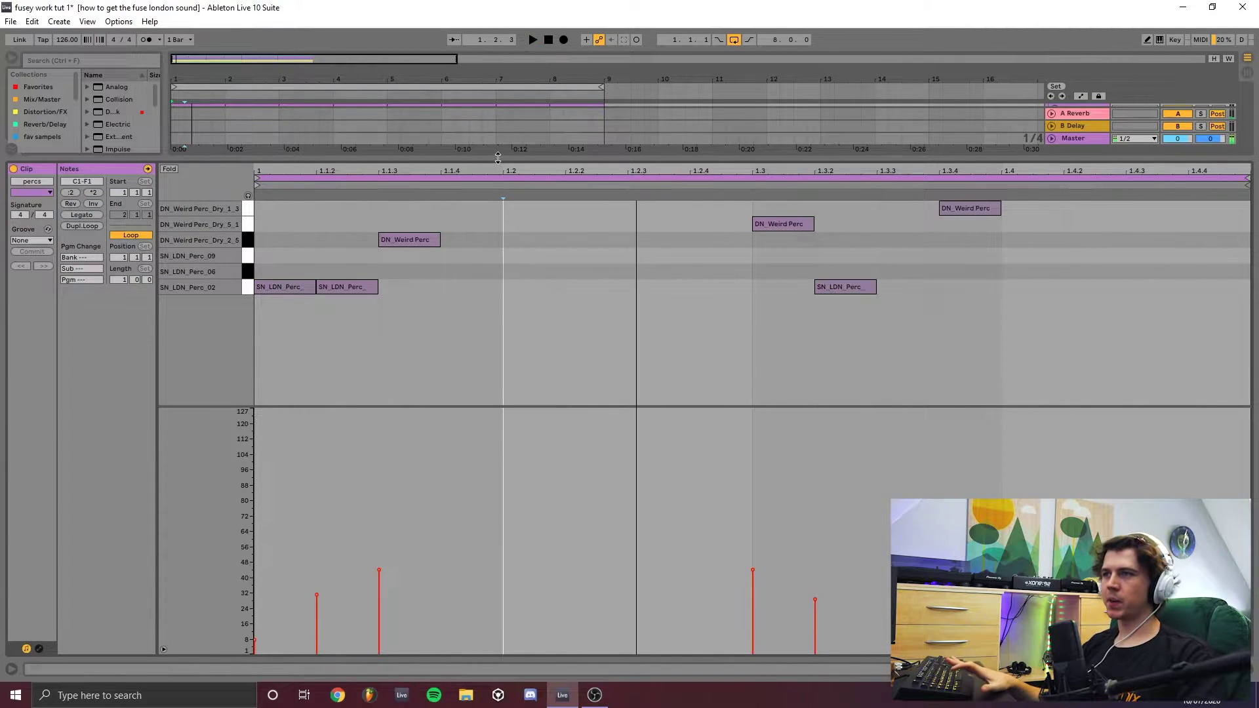
key(ctrl+alt+l)
double_click(1076, 283)
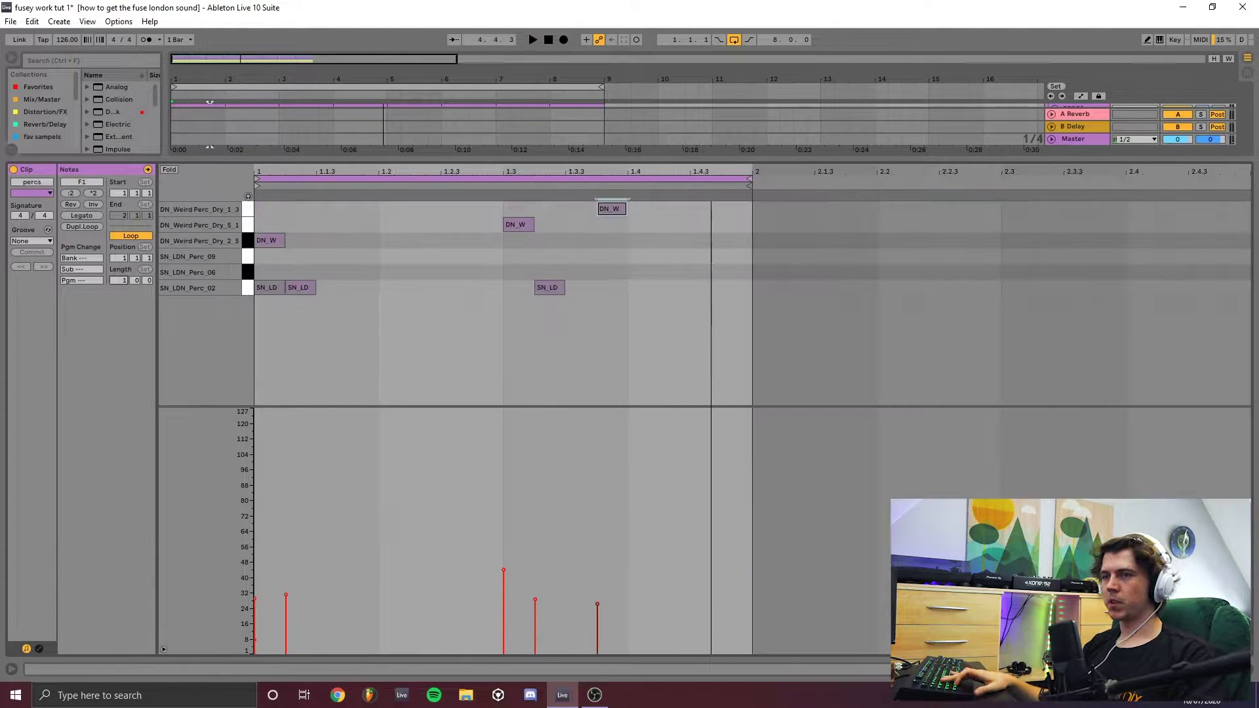
Step: Extend the percs clip's loop length to two bars and duplicate the first bar's notes into the second bar
click(507, 328)
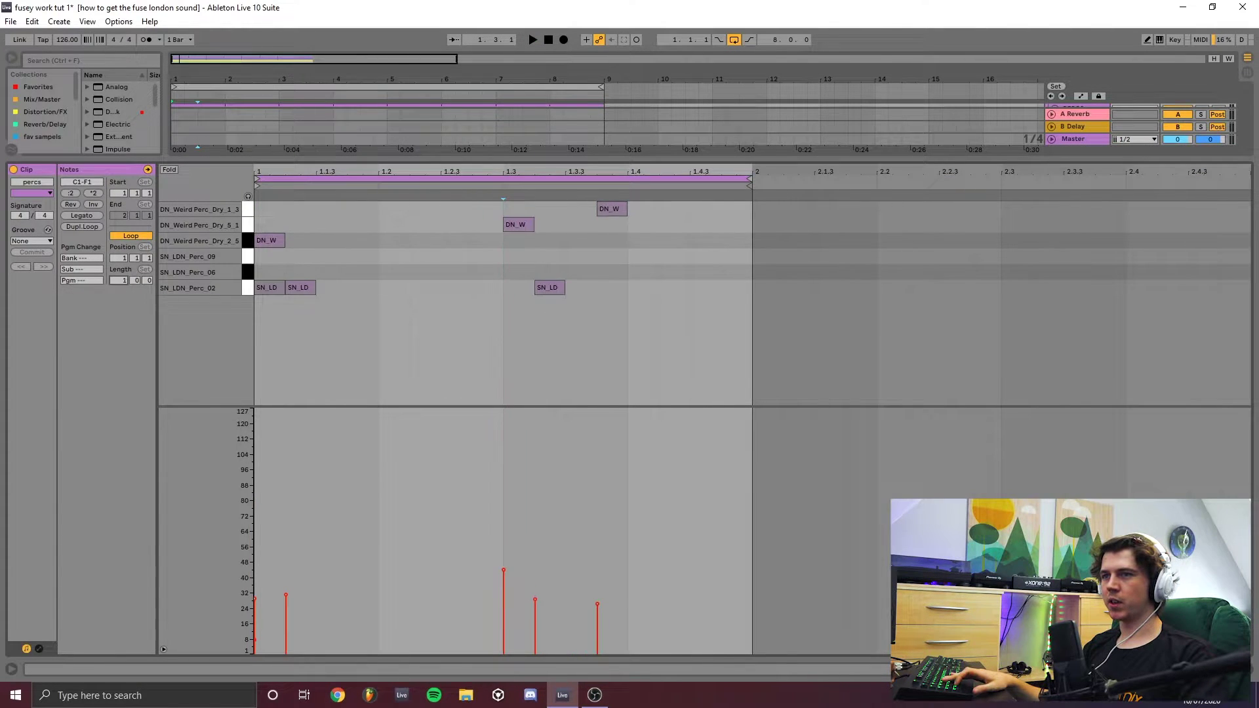
drag(119, 279, 118, 269)
drag(742, 382, 255, 197)
key(ctrl+d)
key(space)
click(644, 305)
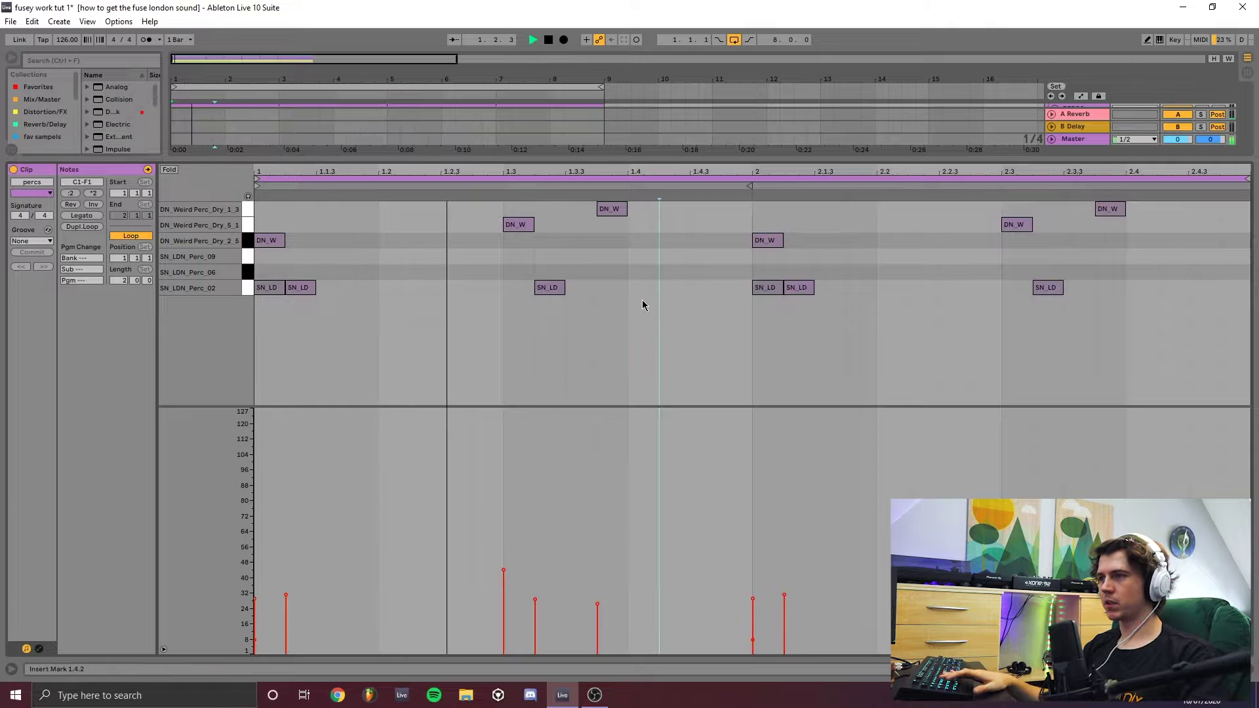
Step: Vary the second percs bar by moving the DN_Weird Perc_Dry_1_3 note to 2.2.2 and the Dry_5_1 note to 2.3.3
drag(1107, 210, 920, 210)
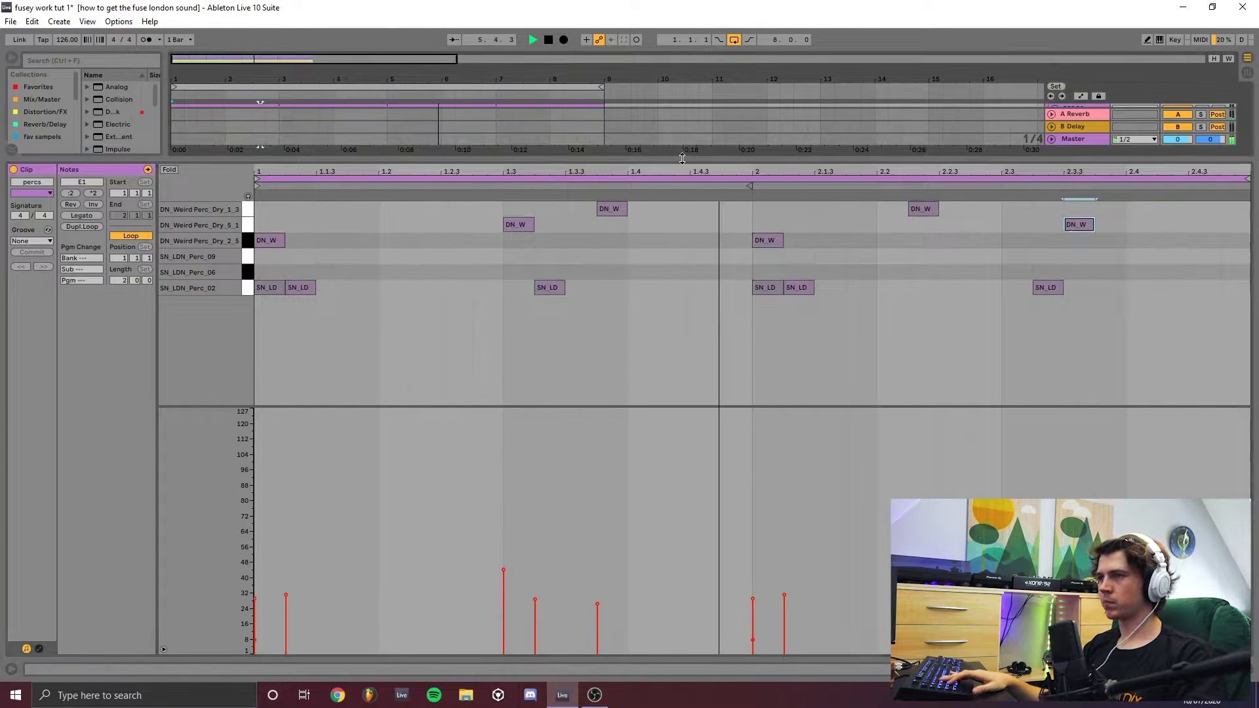
Step: Leave the percs clip and audition the bass crunch, bass low lay and bass sub tracks one by one in solo
key(ctrl+alt+l)
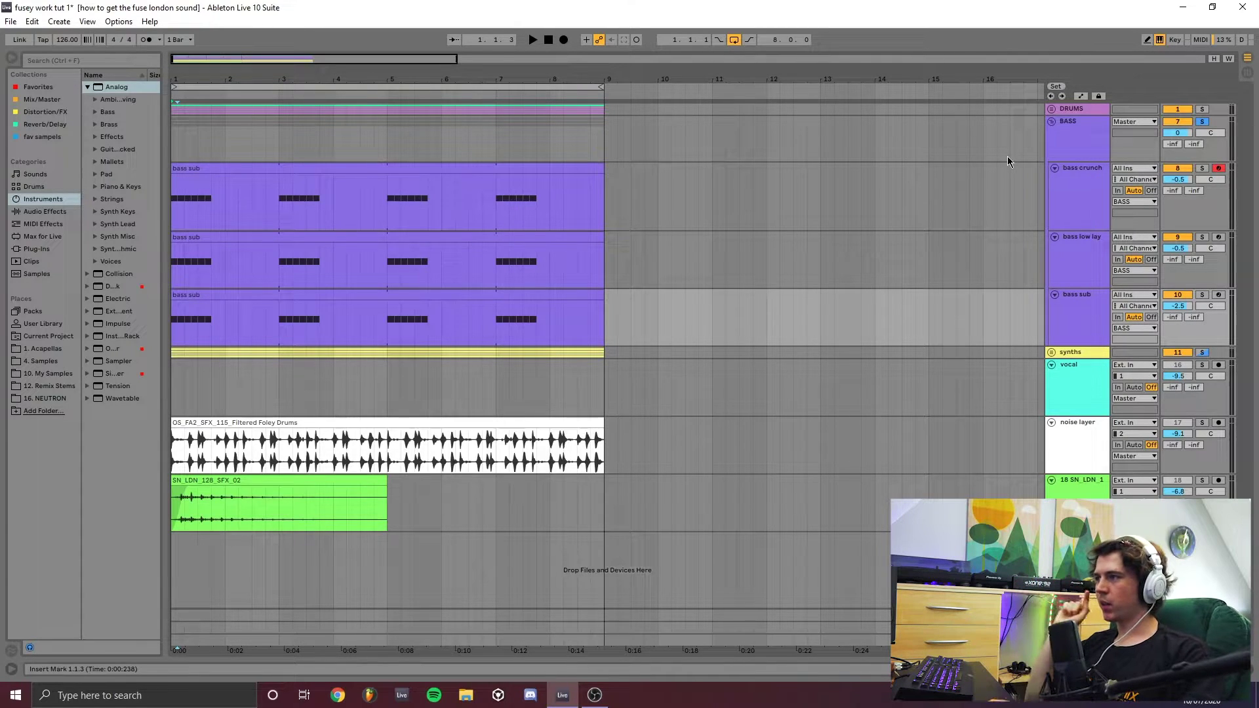
click(1203, 169)
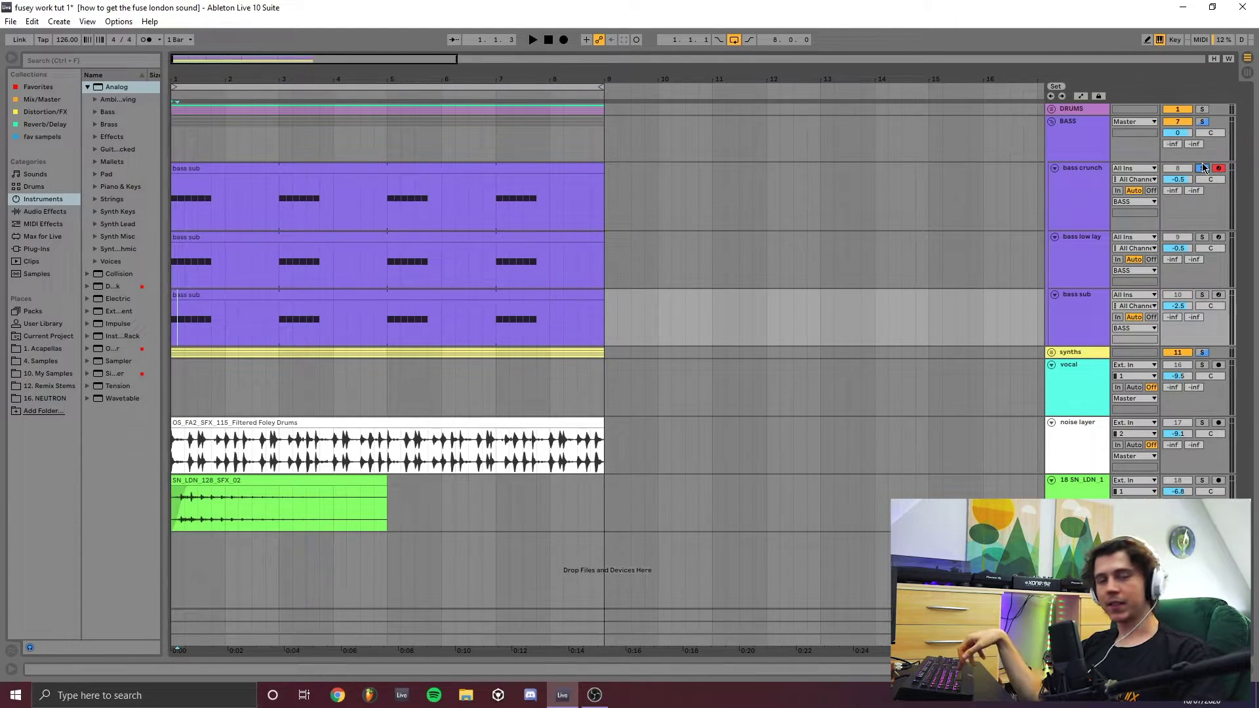
click(1201, 237)
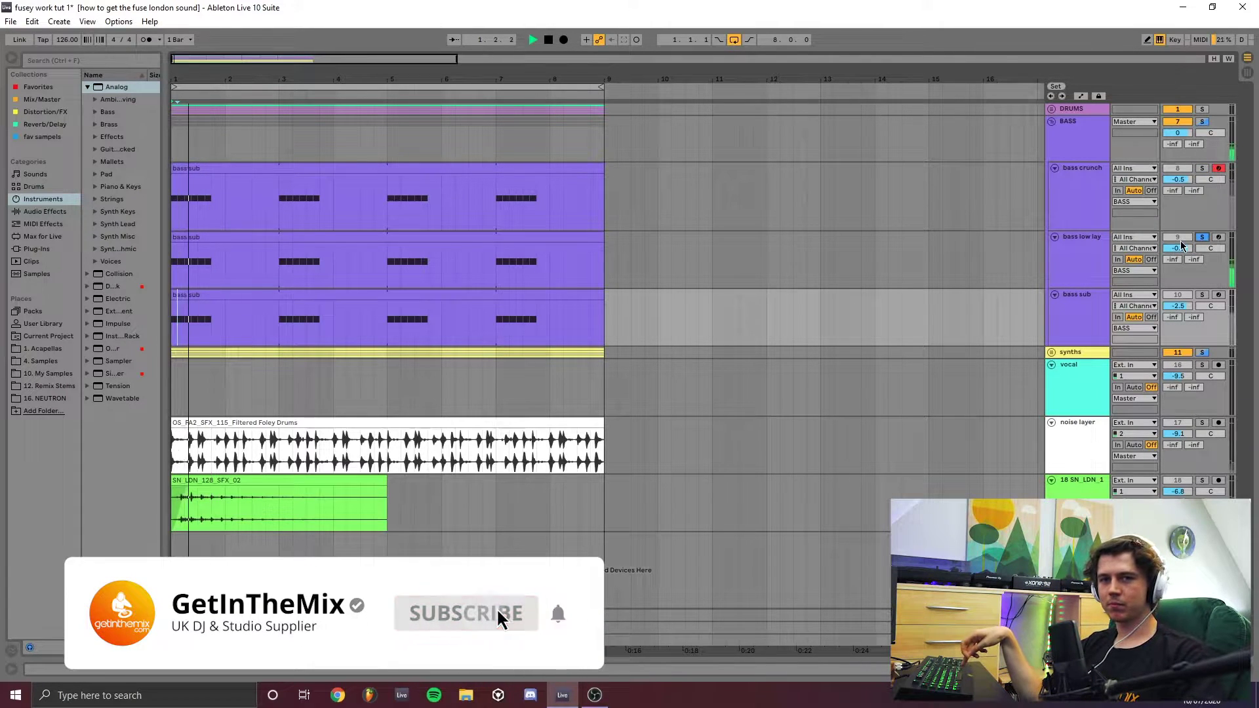
click(1202, 296)
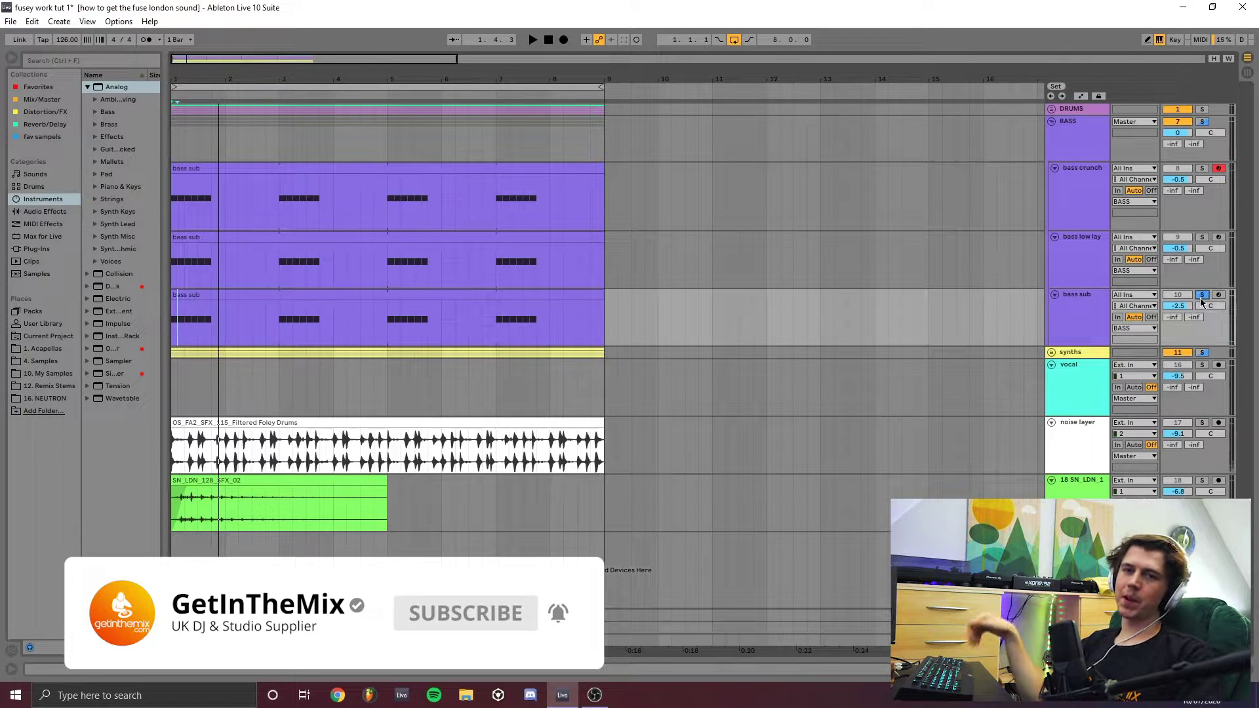
key(space)
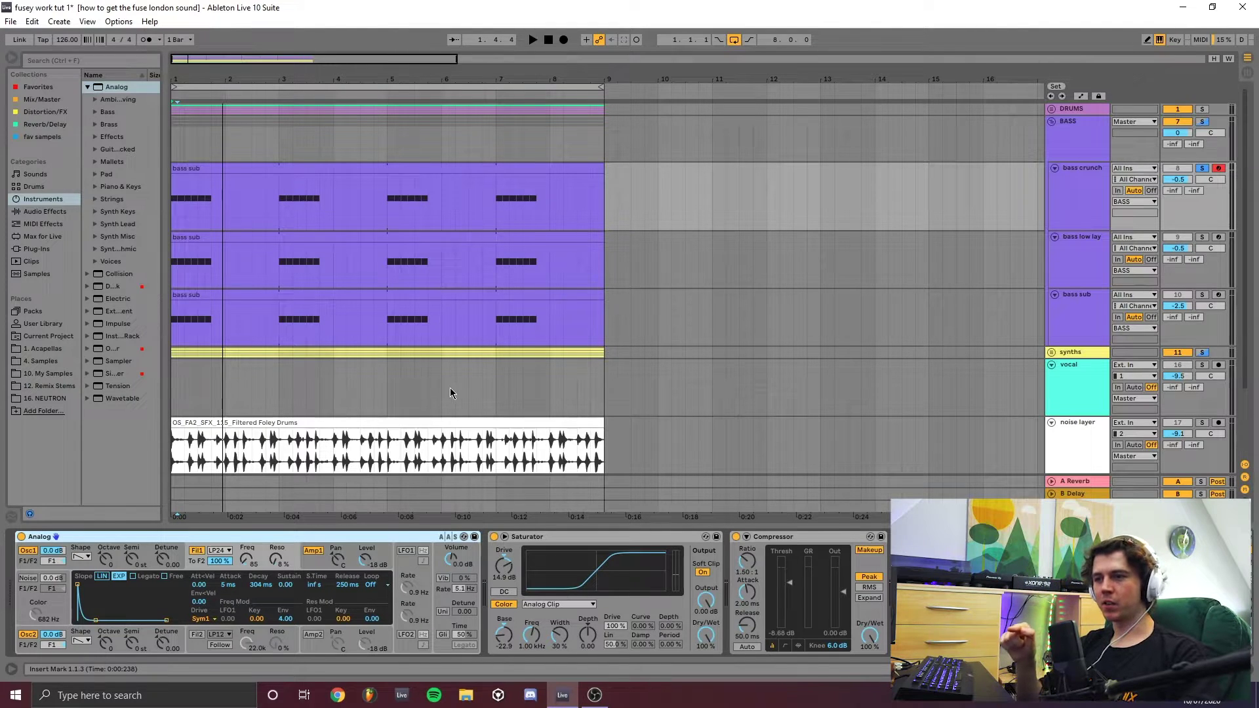
Step: Play the soloed bass crunch track and review its Analog, Saturator and Compressor chain
key(space)
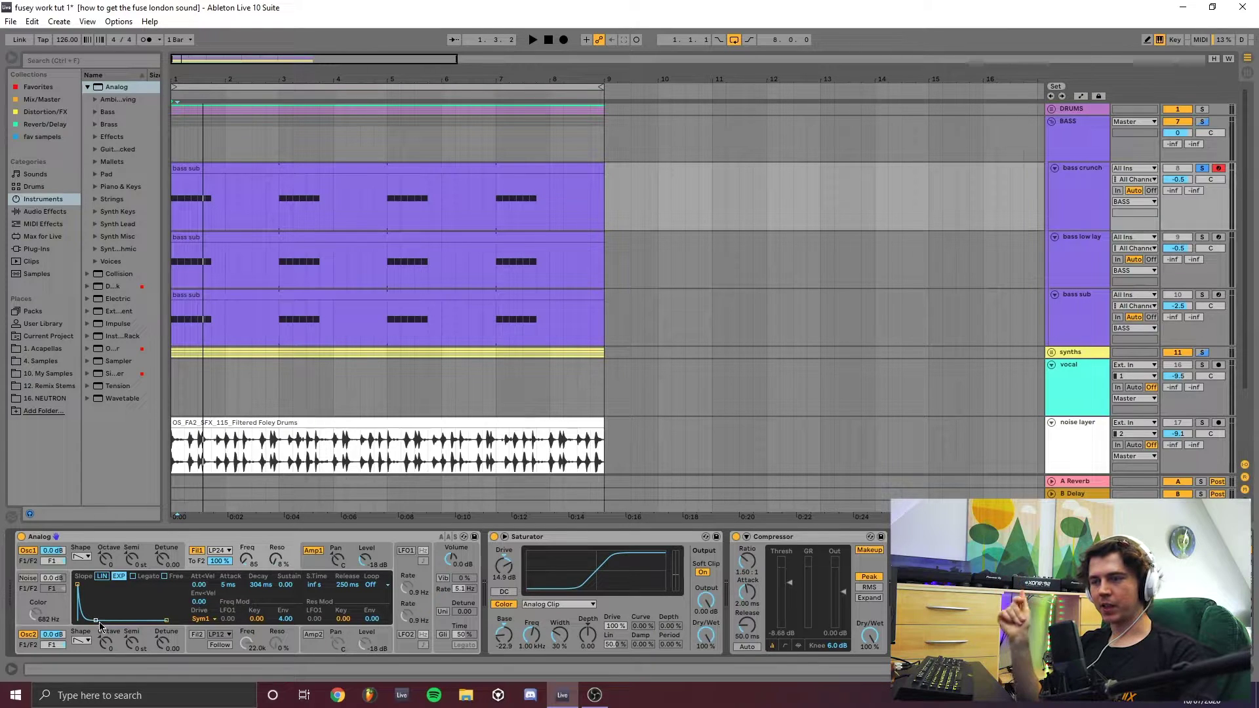
key(space)
key(space)
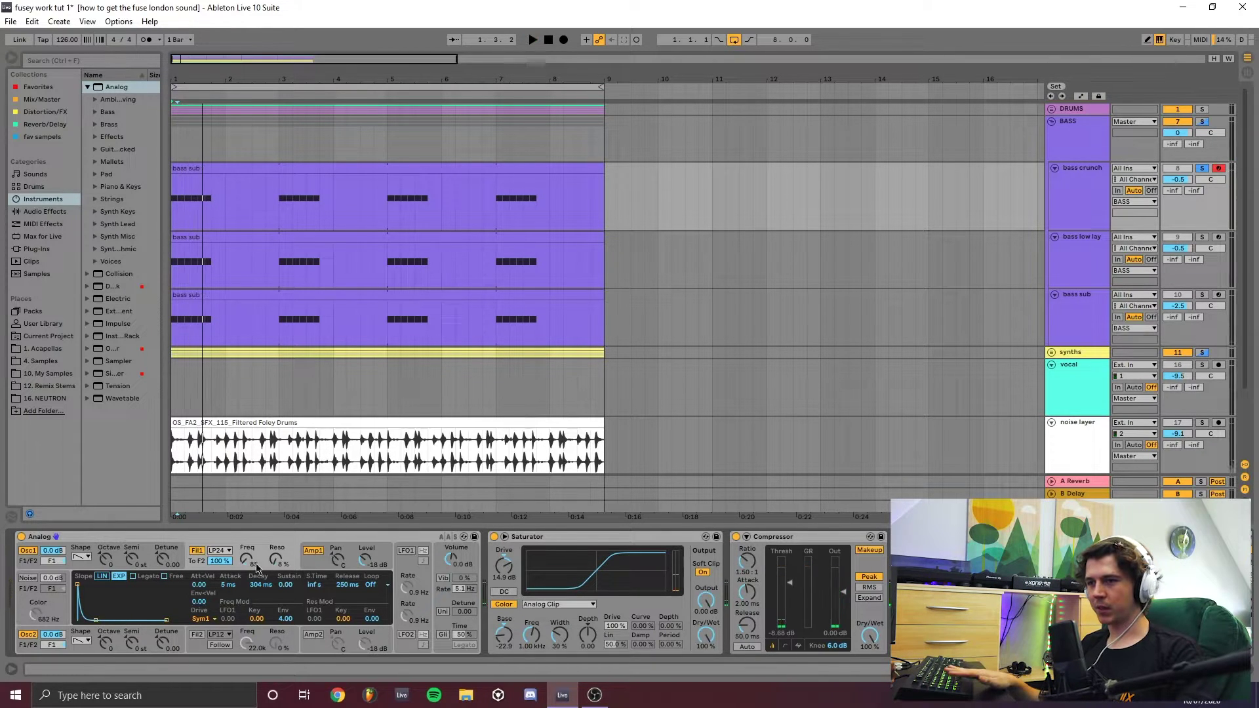
Step: Solo the bass low lay track and review its Operator oscillator harmonics and the Saturator, Compressor and EQ Eight behind it
click(1205, 240)
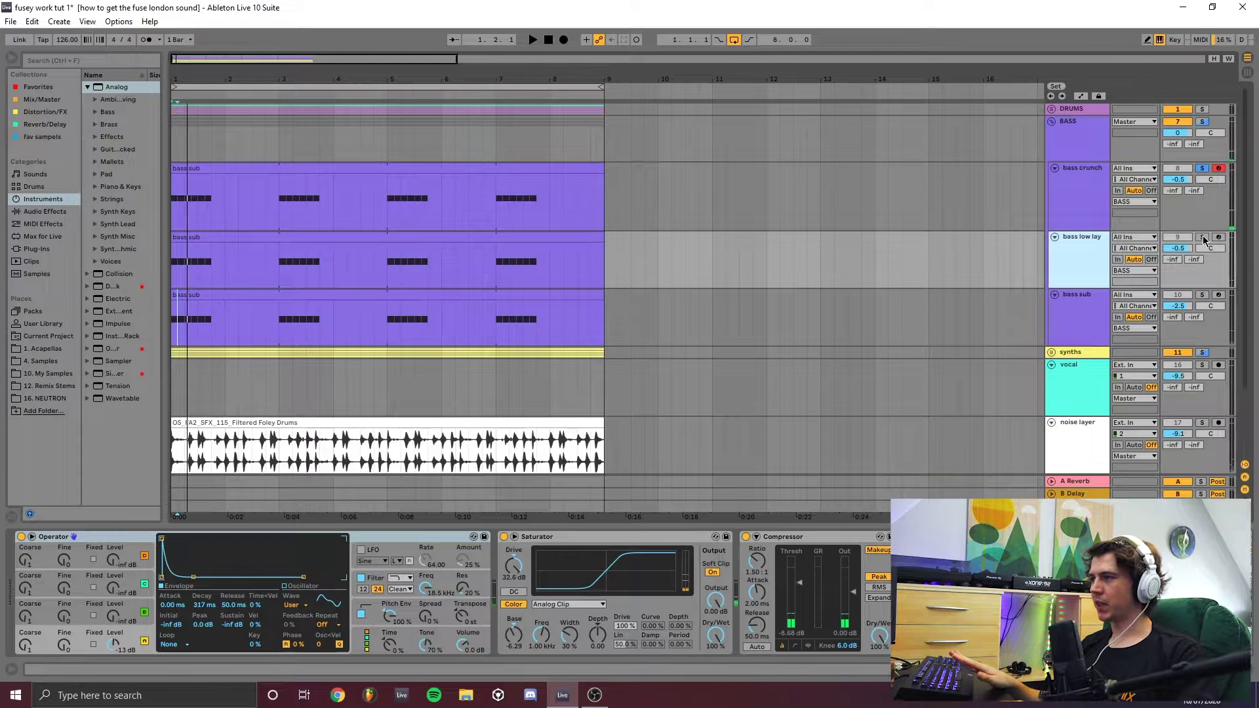
click(1203, 238)
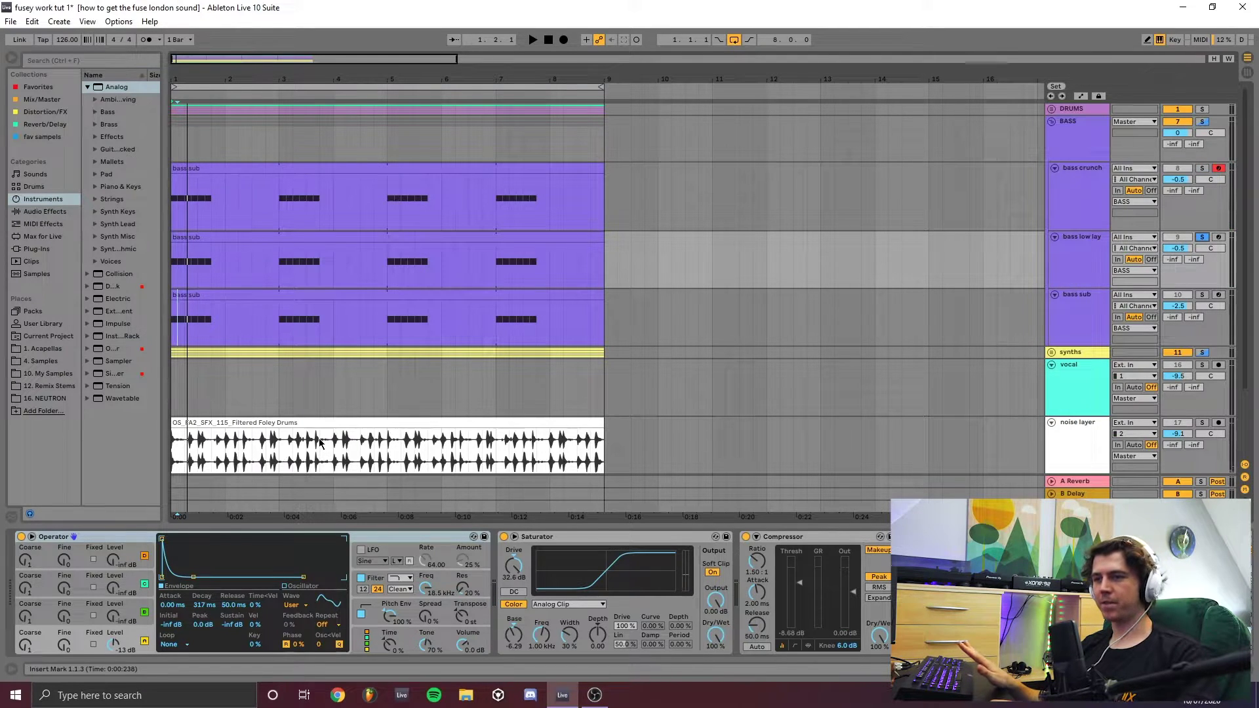
click(335, 610)
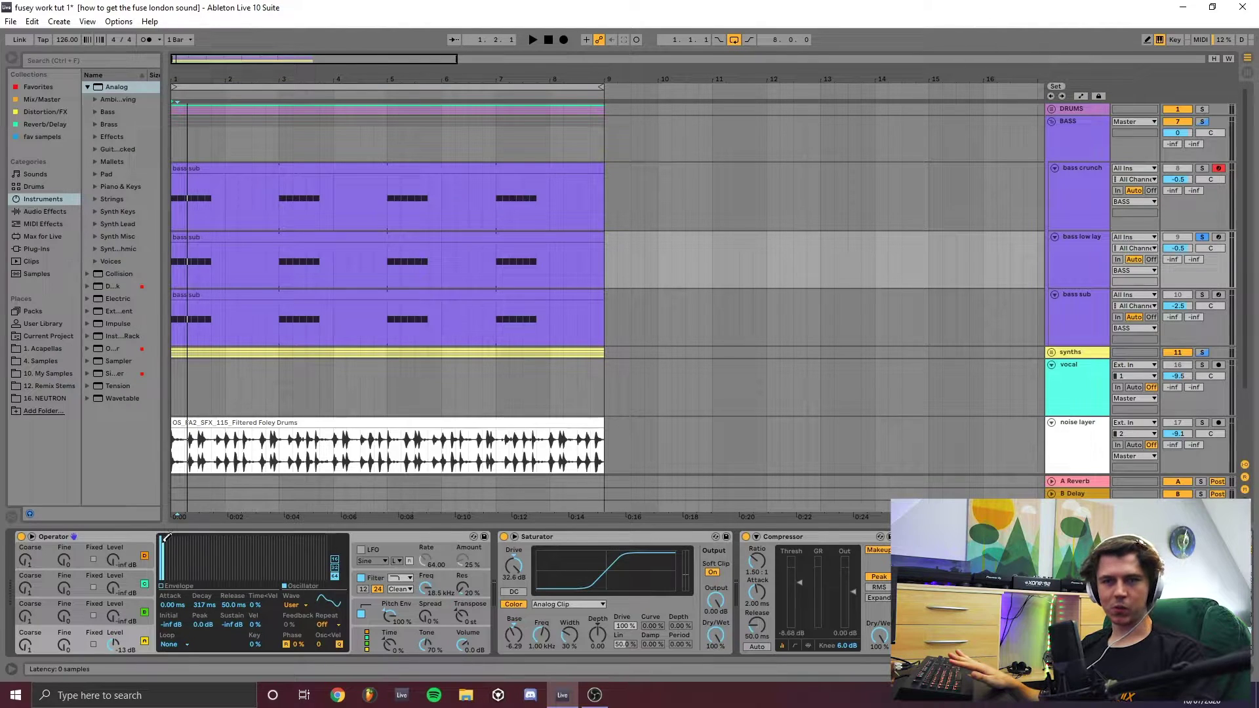
scroll(166, 540, down, 3)
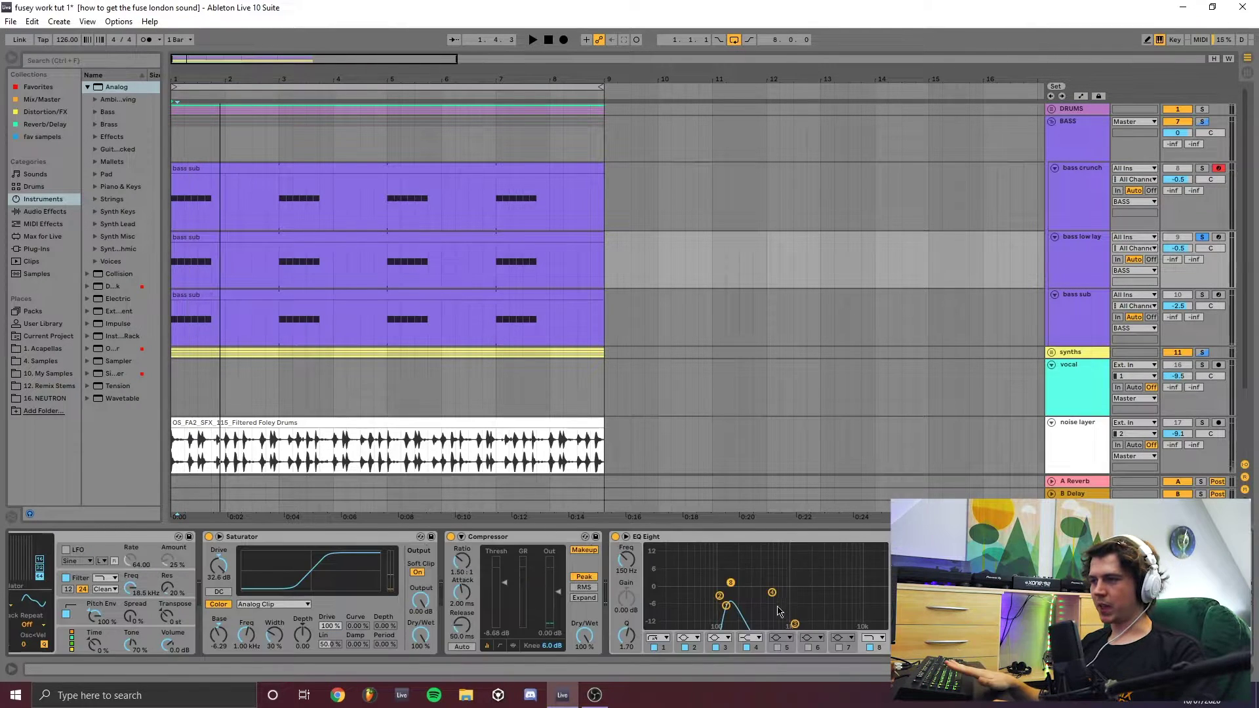
scroll(1138, 209, down, 1)
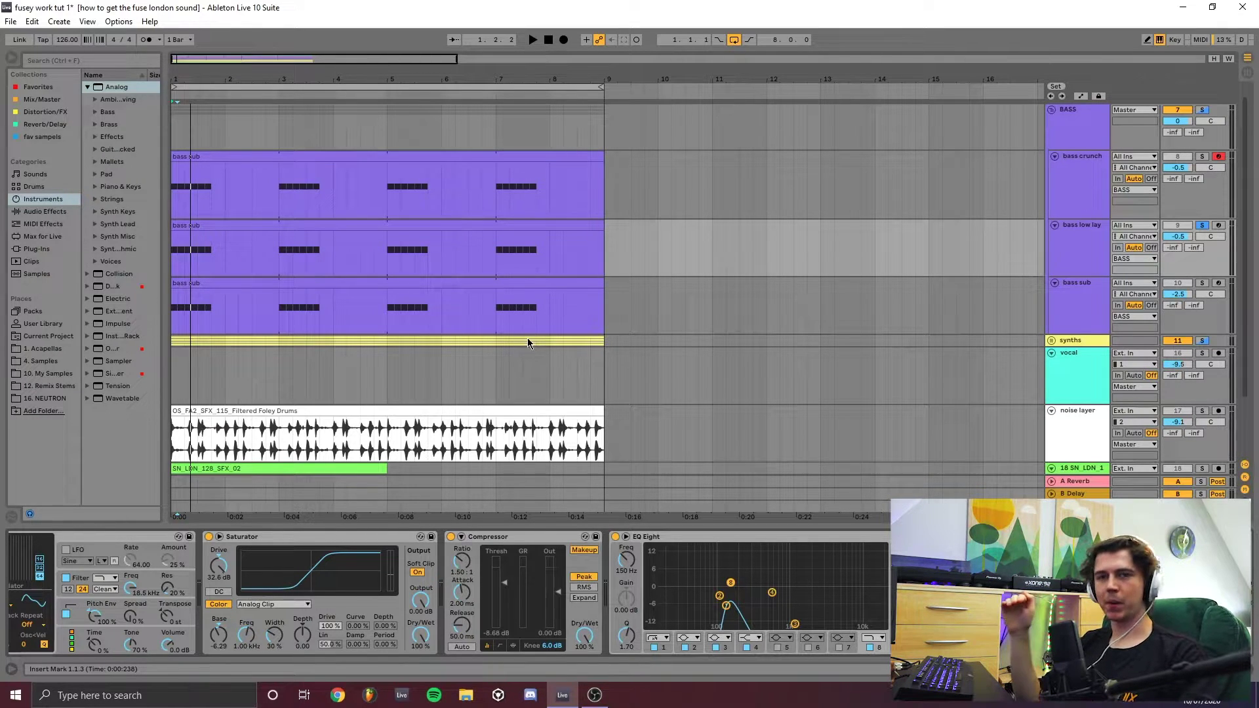
Step: Audition the bass sub track in solo and display the oscillator harmonics of its Operator
key(space)
click(1202, 283)
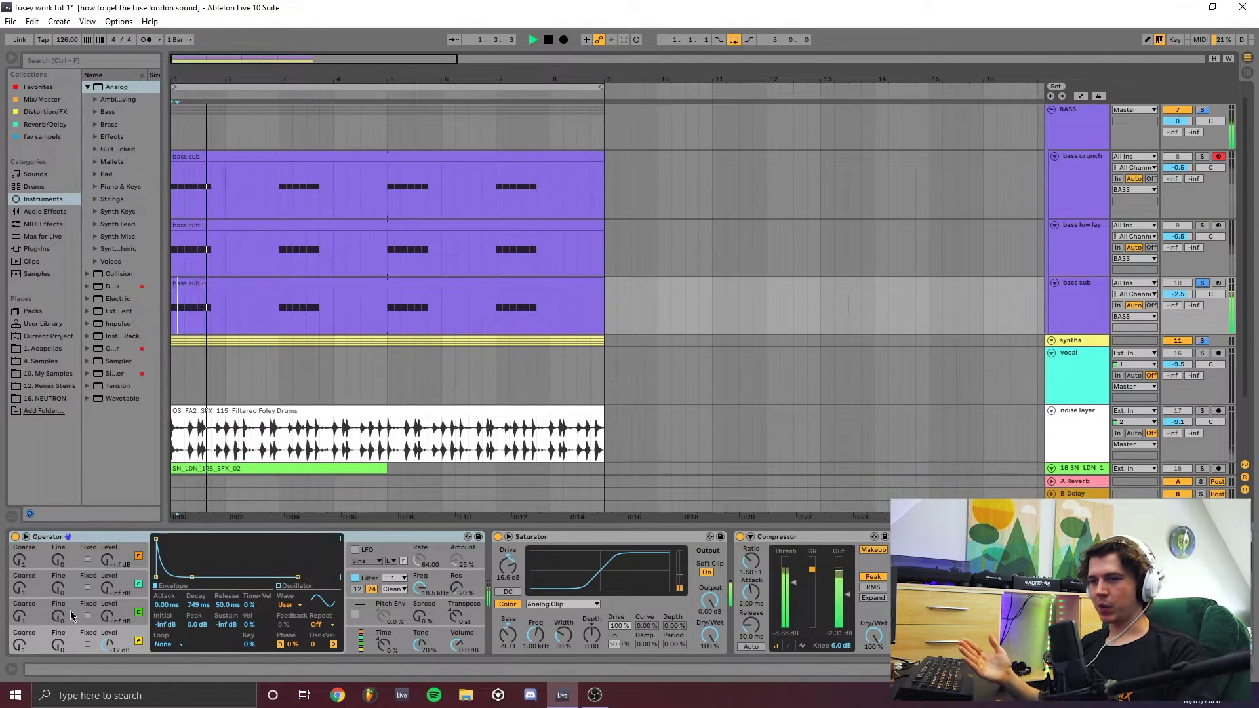
click(324, 607)
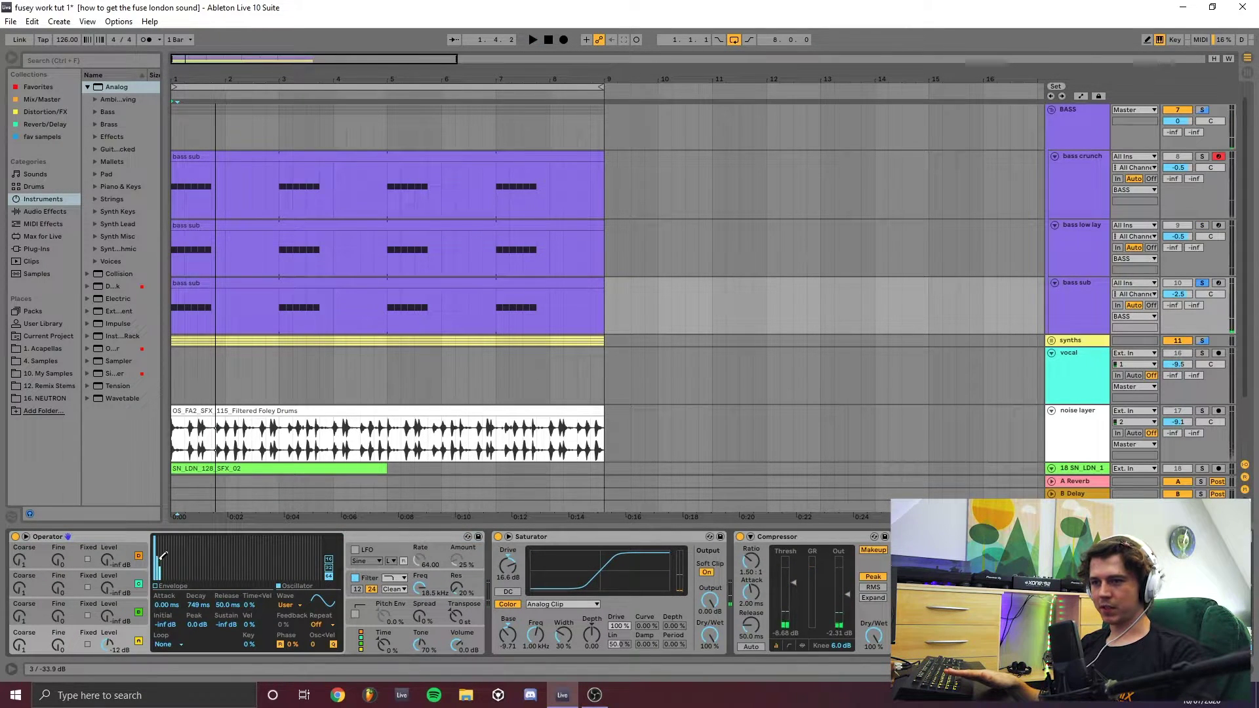
key(space)
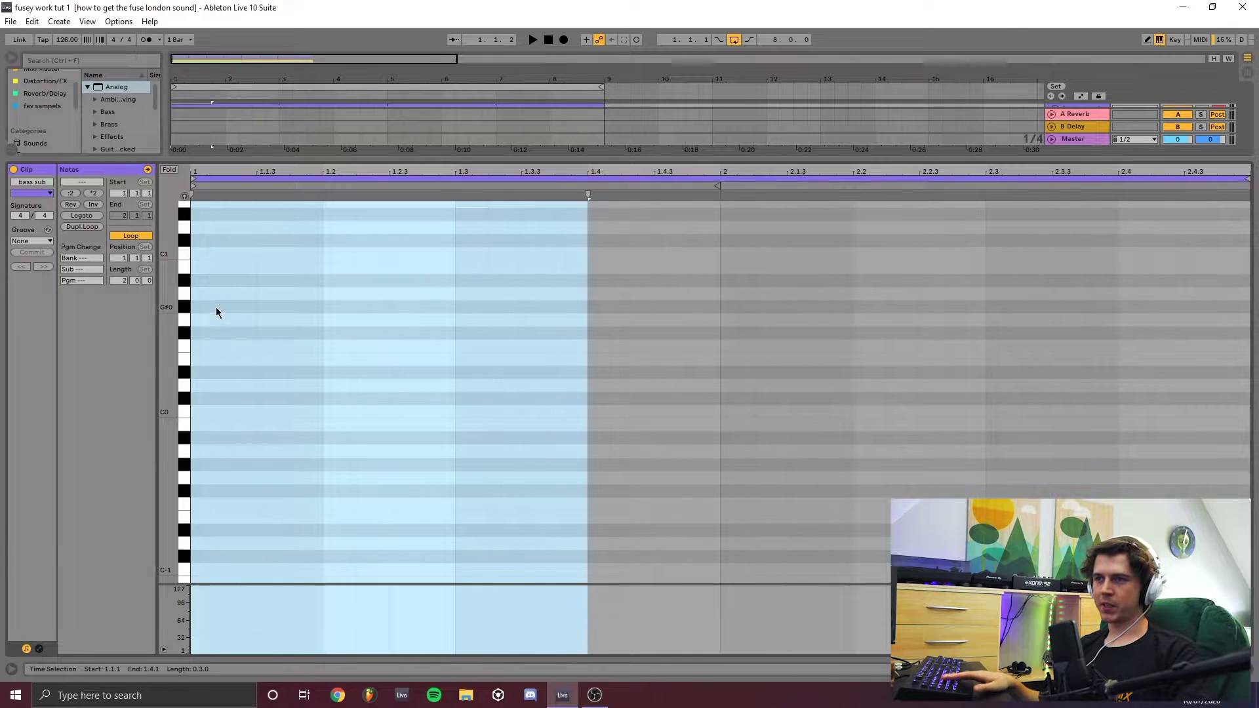
Step: Start the bassline in the bass crunch clip with C#1 at 1.1, A#0 at 1.1.3, G#0 at 1.2 and F#0 at 1.2.3
click(211, 273)
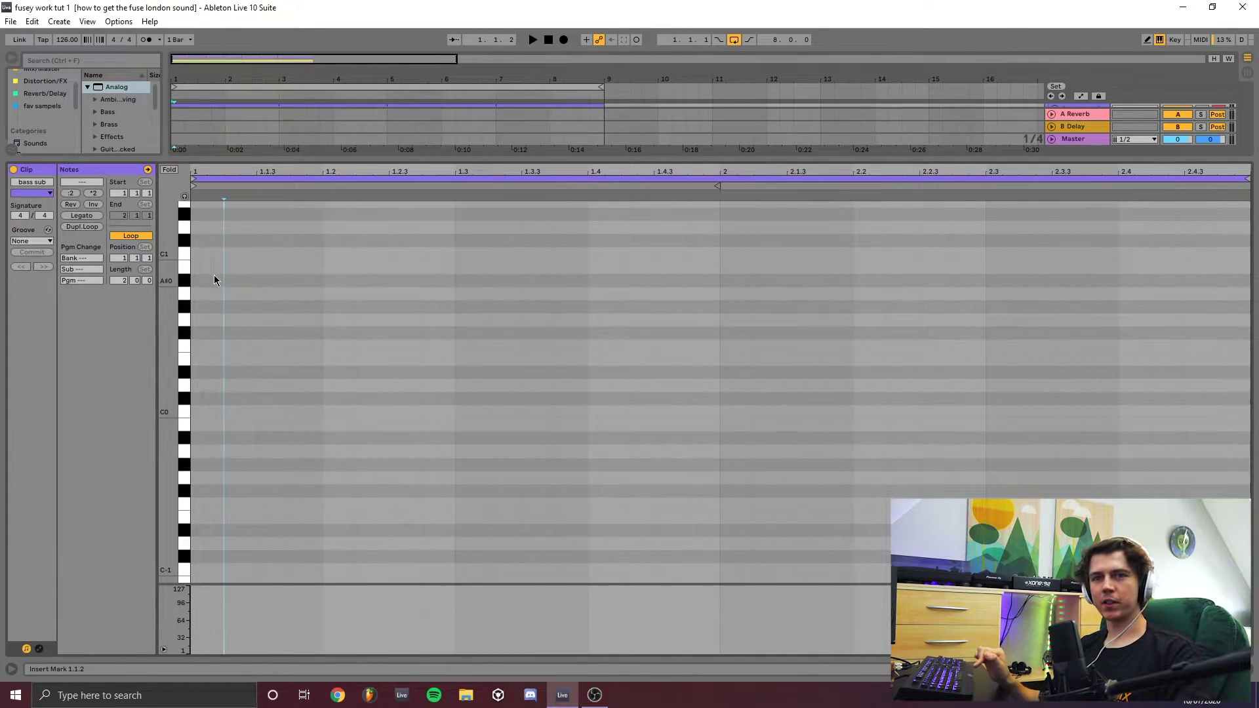
scroll(218, 277, up, 2)
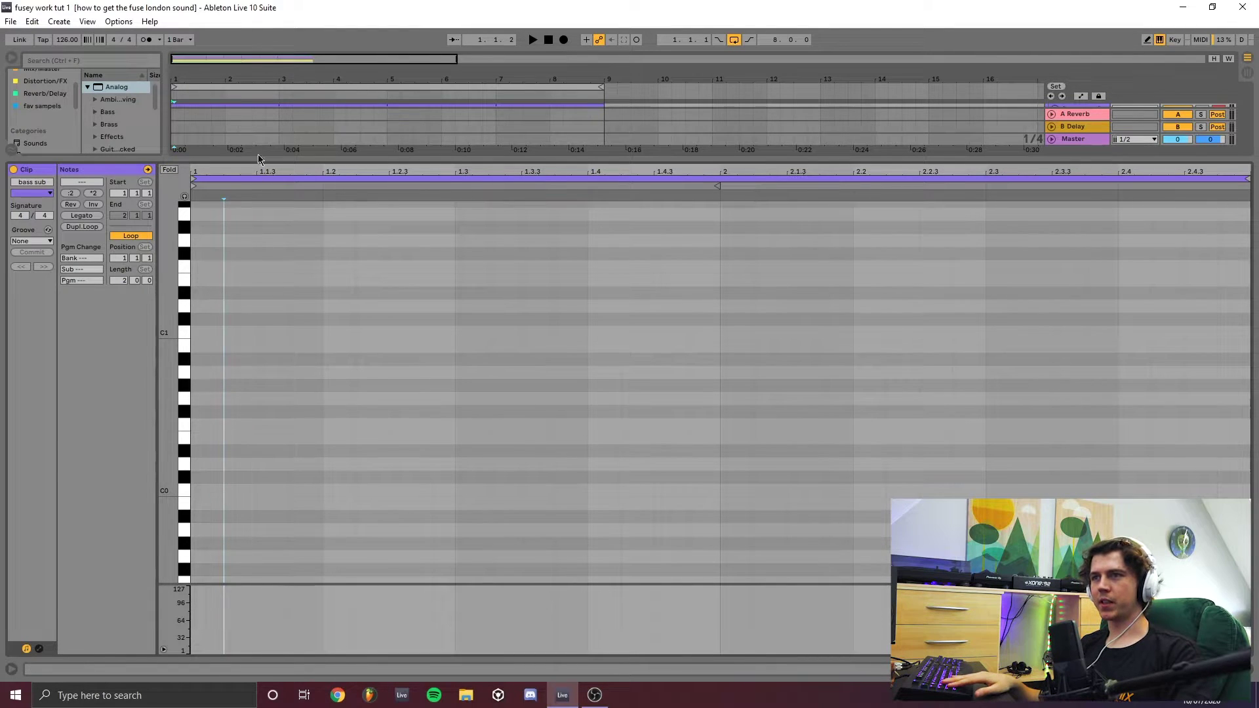
key(ctrl+alt+l)
key(ctrl+z)
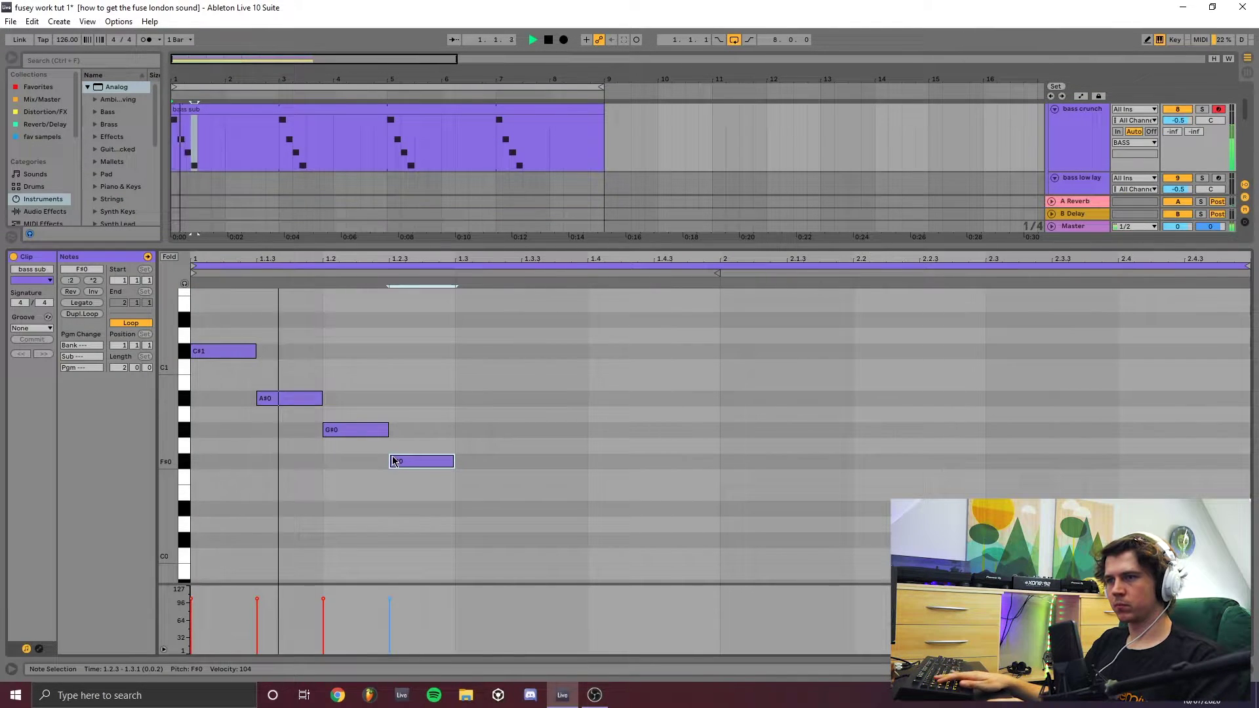
Step: Lower the A#0 note to A0 and continue with C#1 at 1.3, F#0 at 1.3.3, G#0 at 1.4 and F#0 at 1.4.3
click(408, 414)
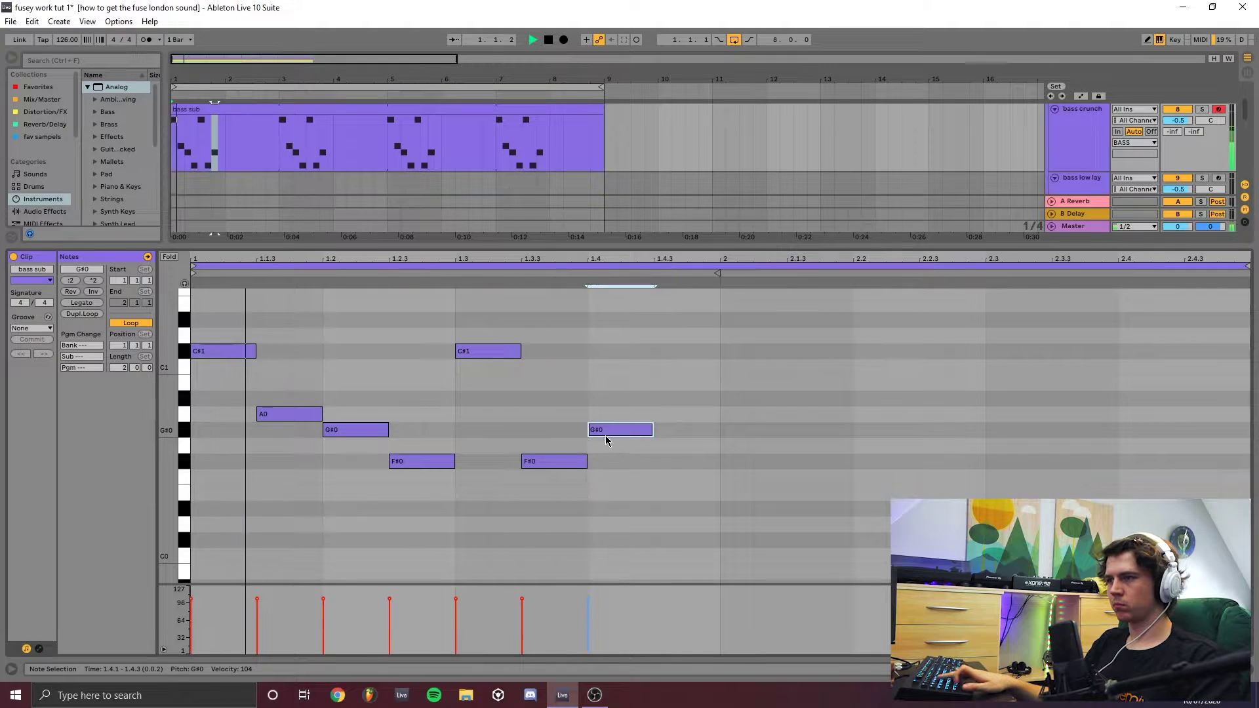
drag(612, 434, 686, 449)
key(ctrl+z)
key(ctrl+z)
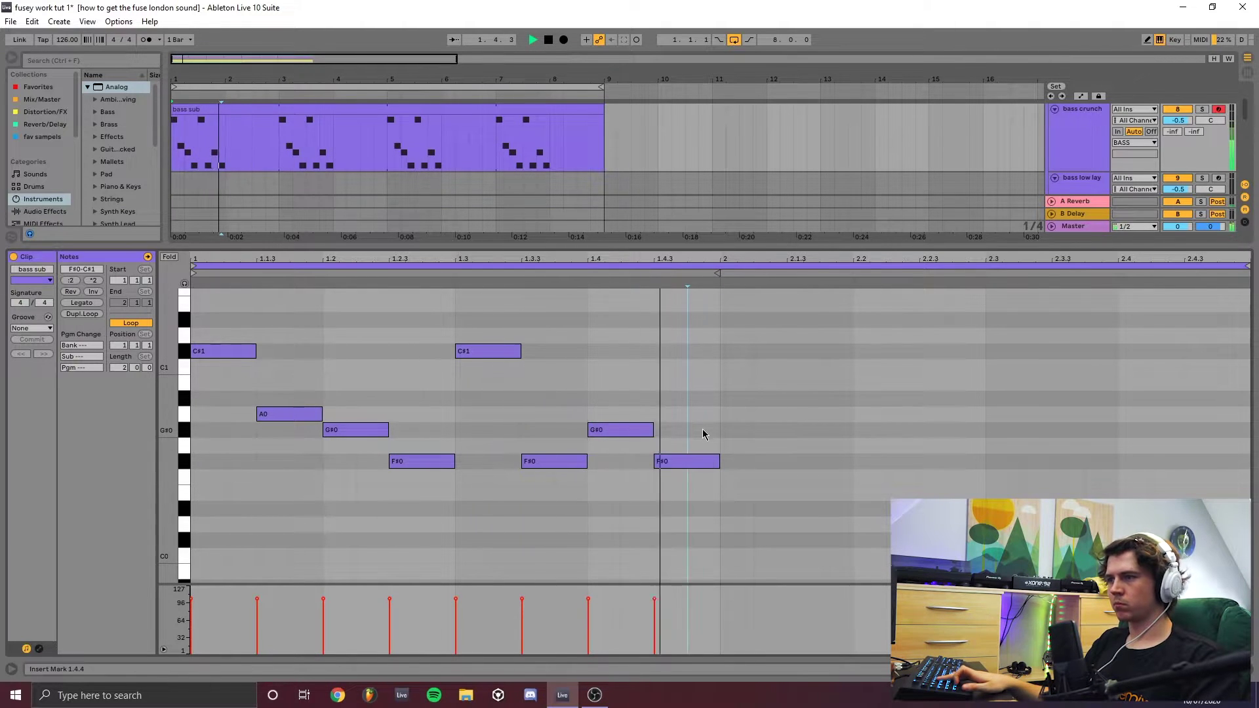
click(1035, 414)
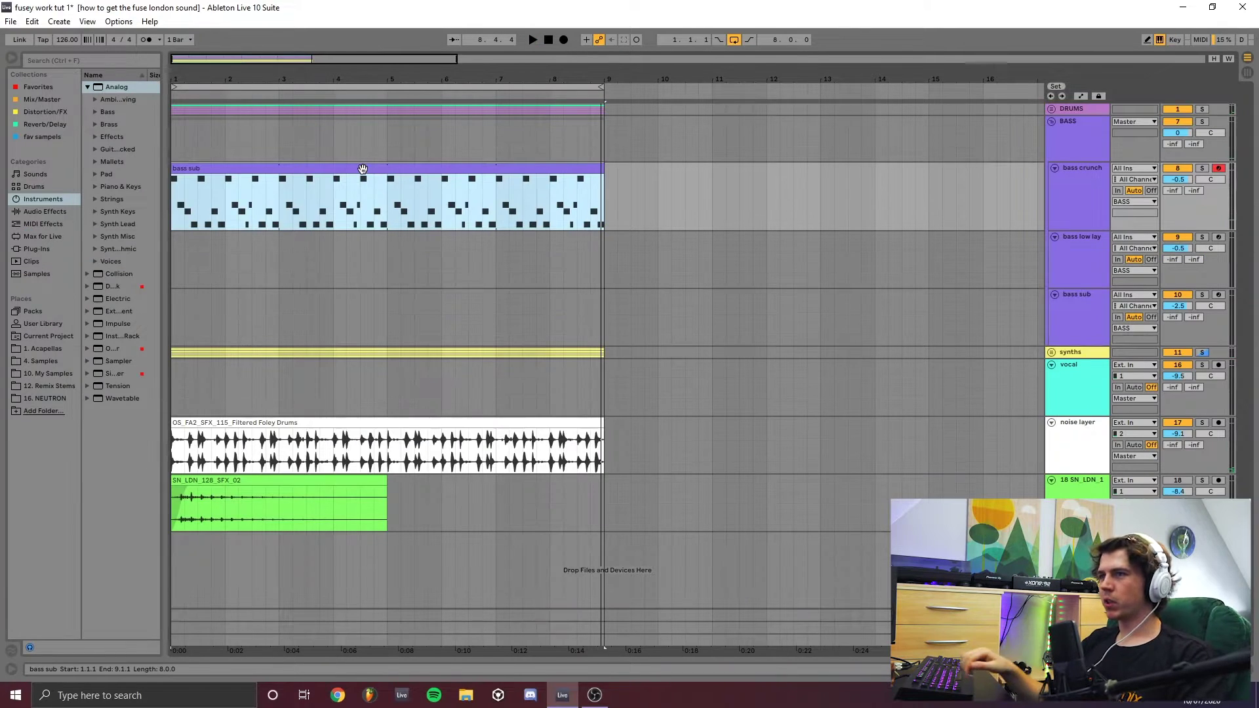
Step: Copy the eight-bar bass crunch clip onto the bass low lay and bass sub tracks at bar 1
drag(362, 169, 363, 245)
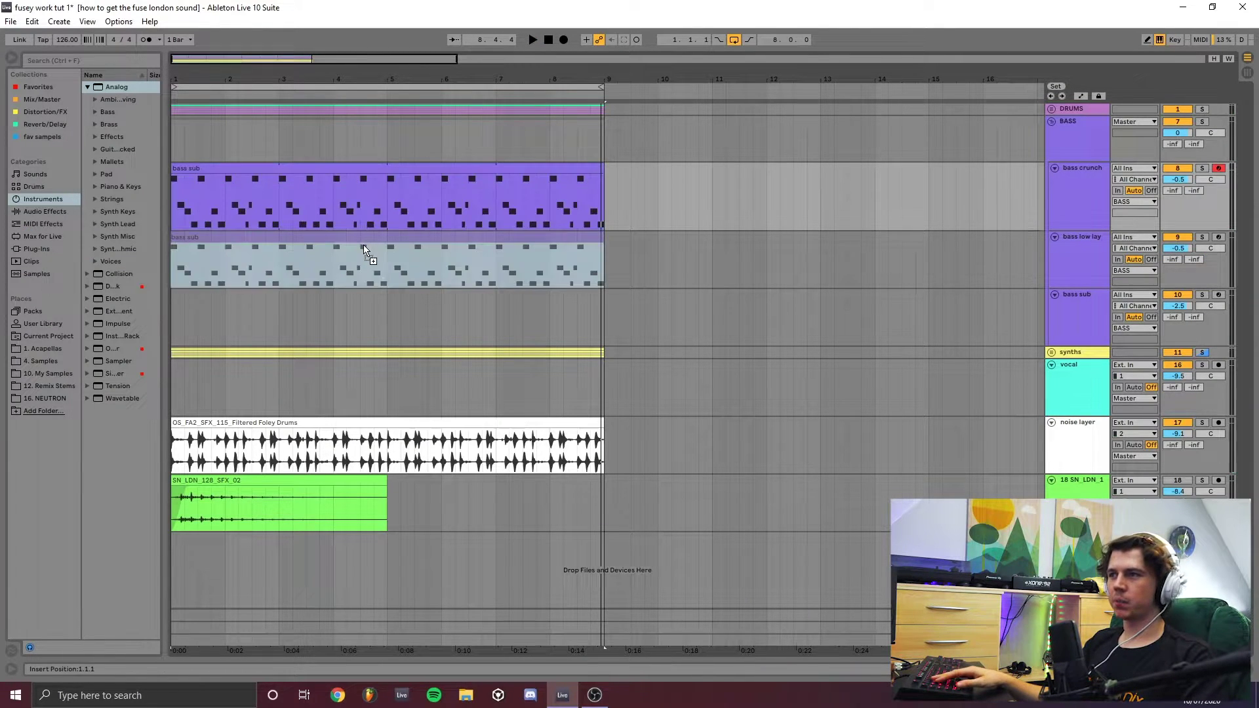
click(1072, 263)
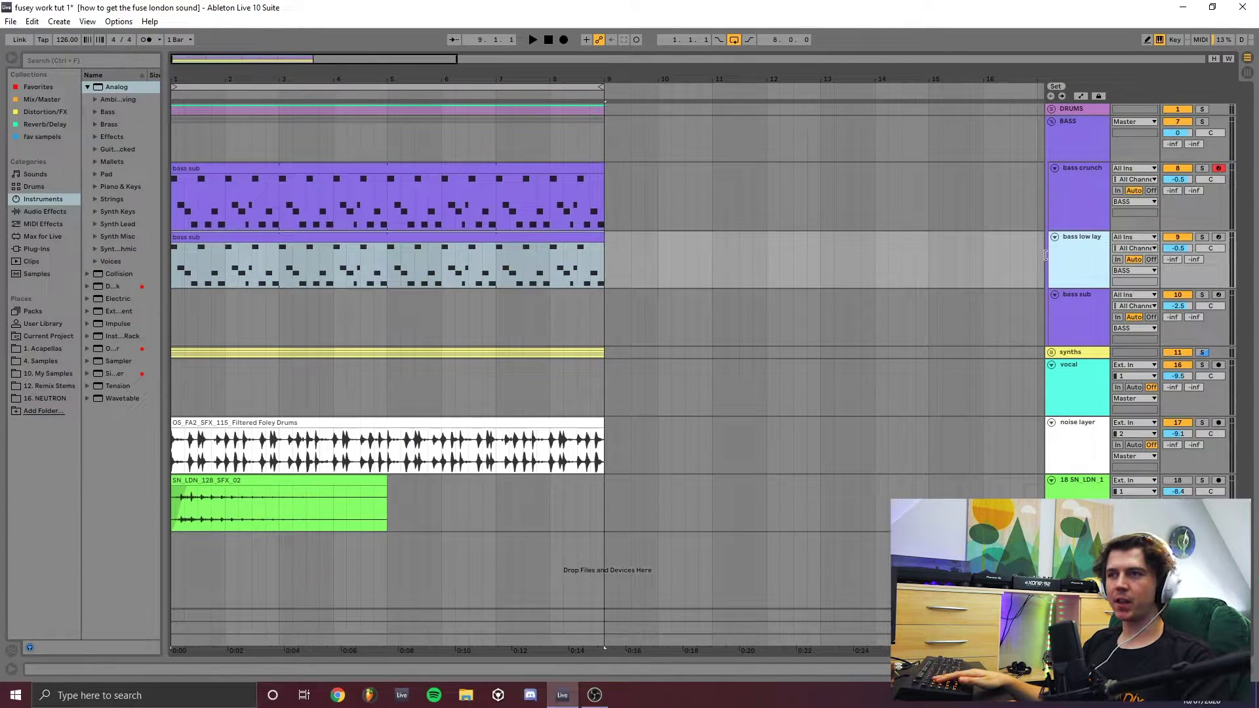
drag(394, 262, 393, 289)
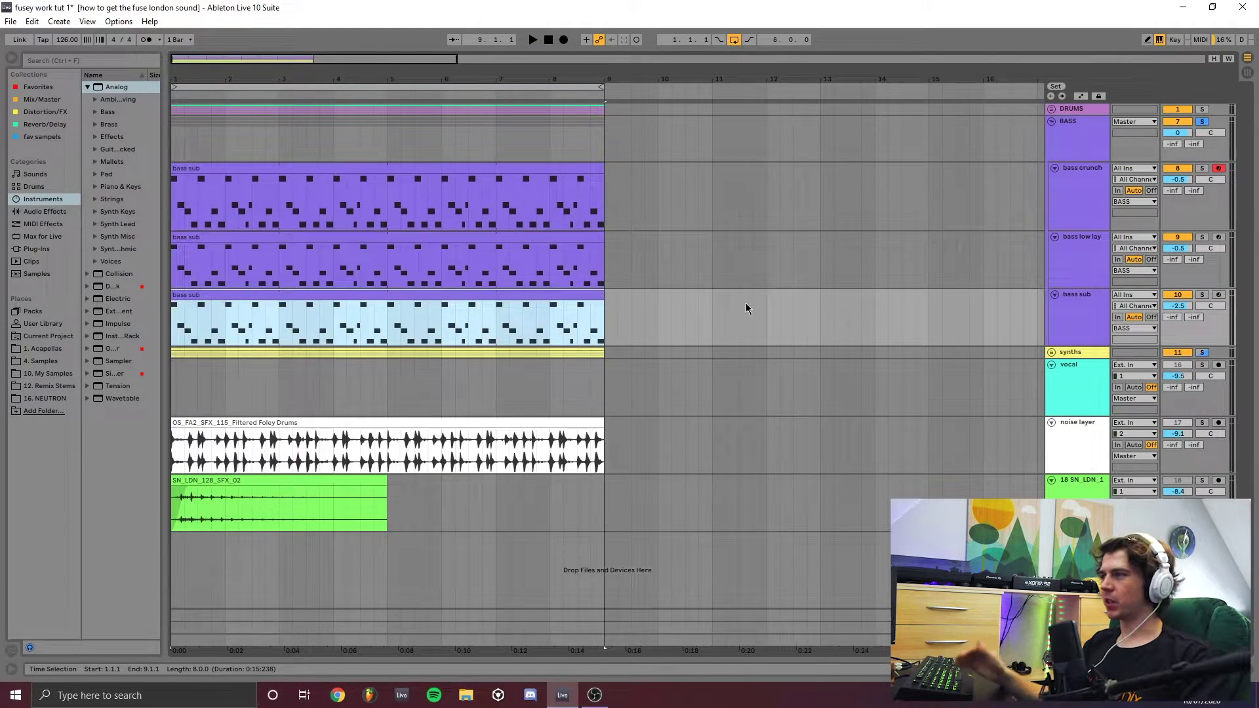
Step: Audition the bass sub track in solo and then the whole BASS group with the new pattern
click(1203, 295)
key(space)
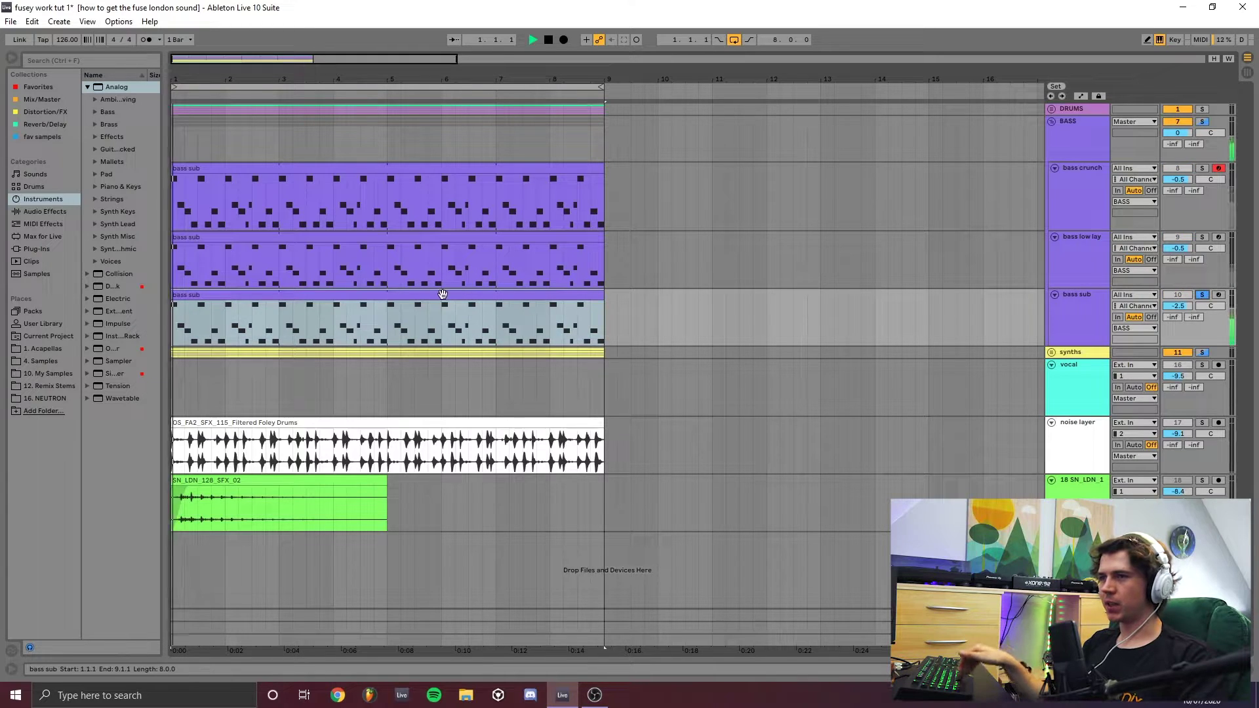
key(space)
click(1202, 122)
key(space)
Step: Vary the bass crunch clip with a short C#1 note at 1.3.4 and try another at 2.1.4
double_click(403, 304)
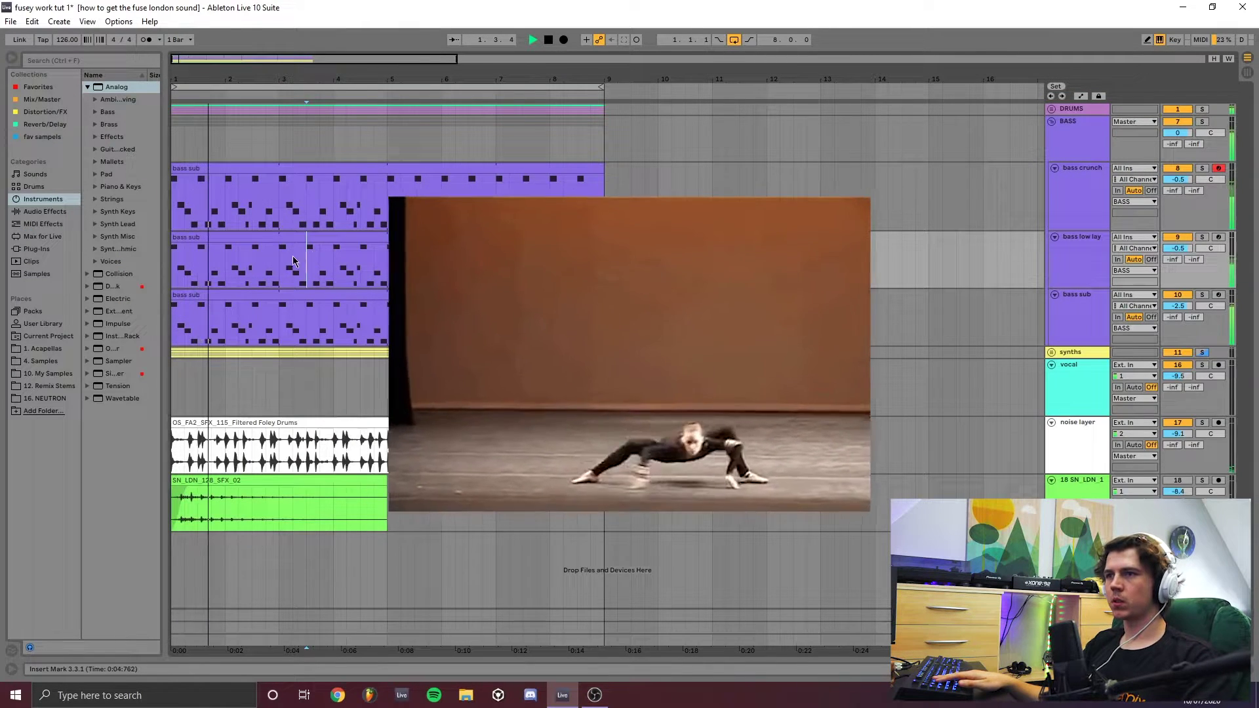
click(292, 255)
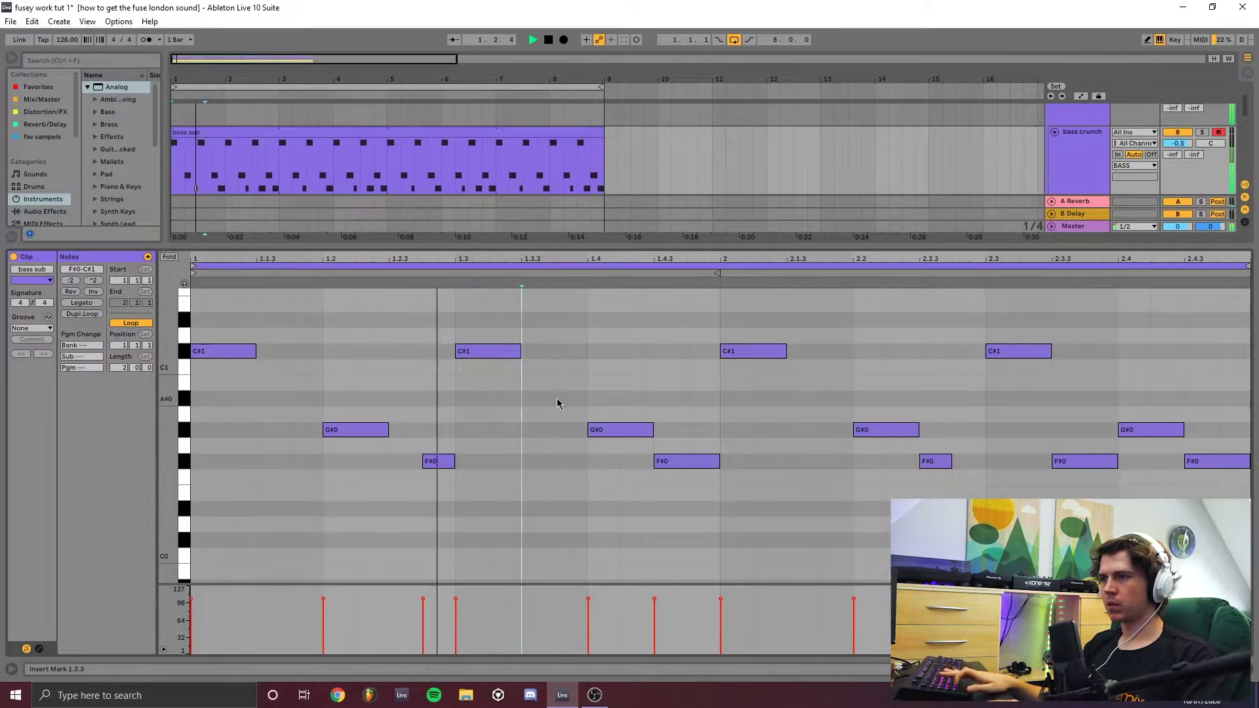
double_click(568, 367)
drag(572, 368, 571, 353)
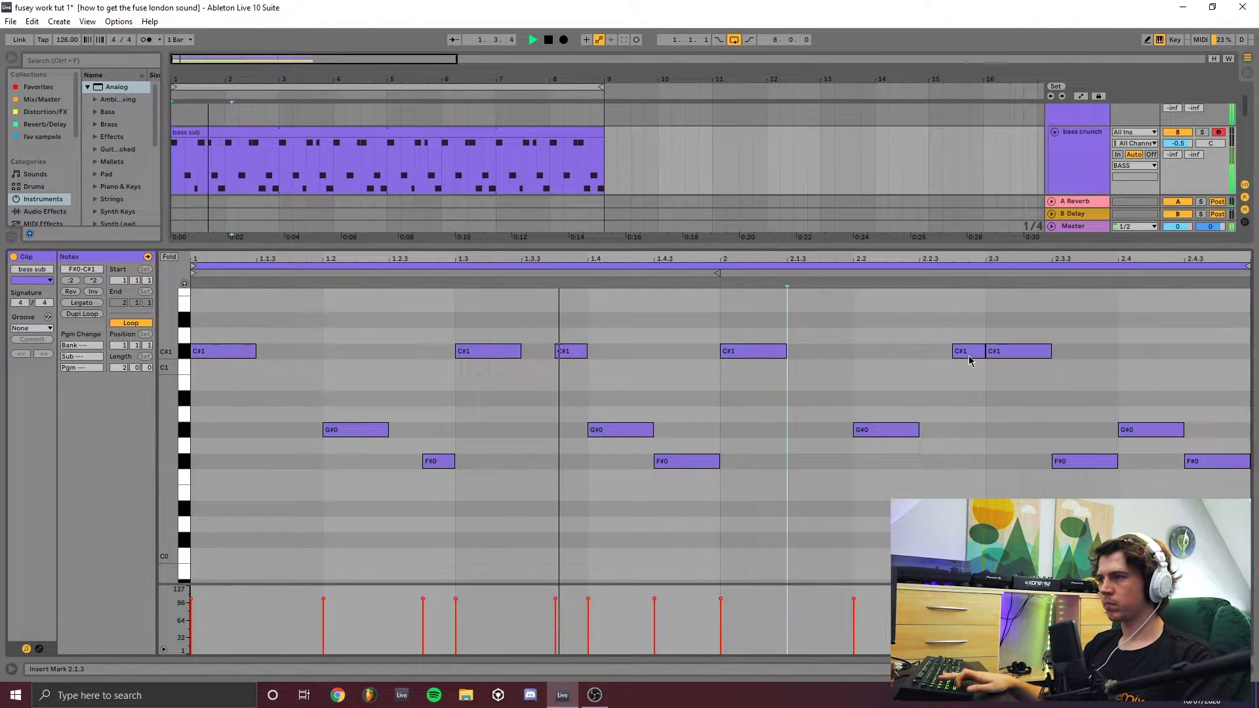
double_click(834, 352)
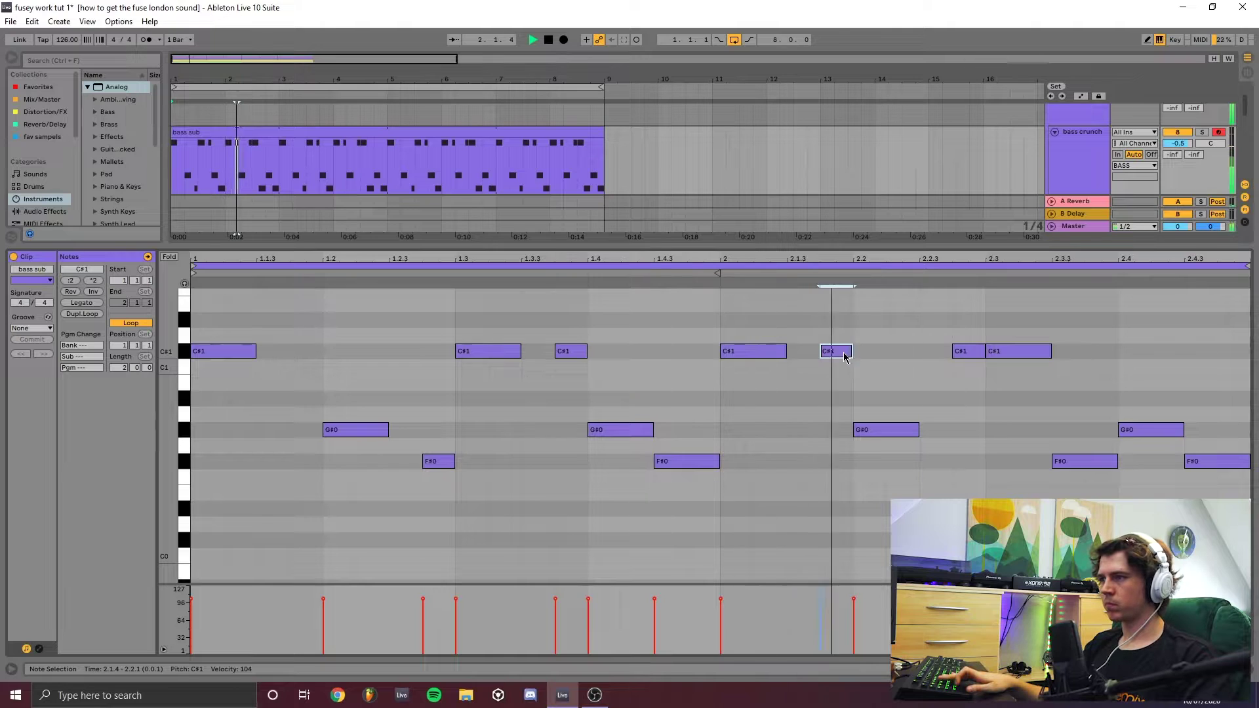
double_click(837, 358)
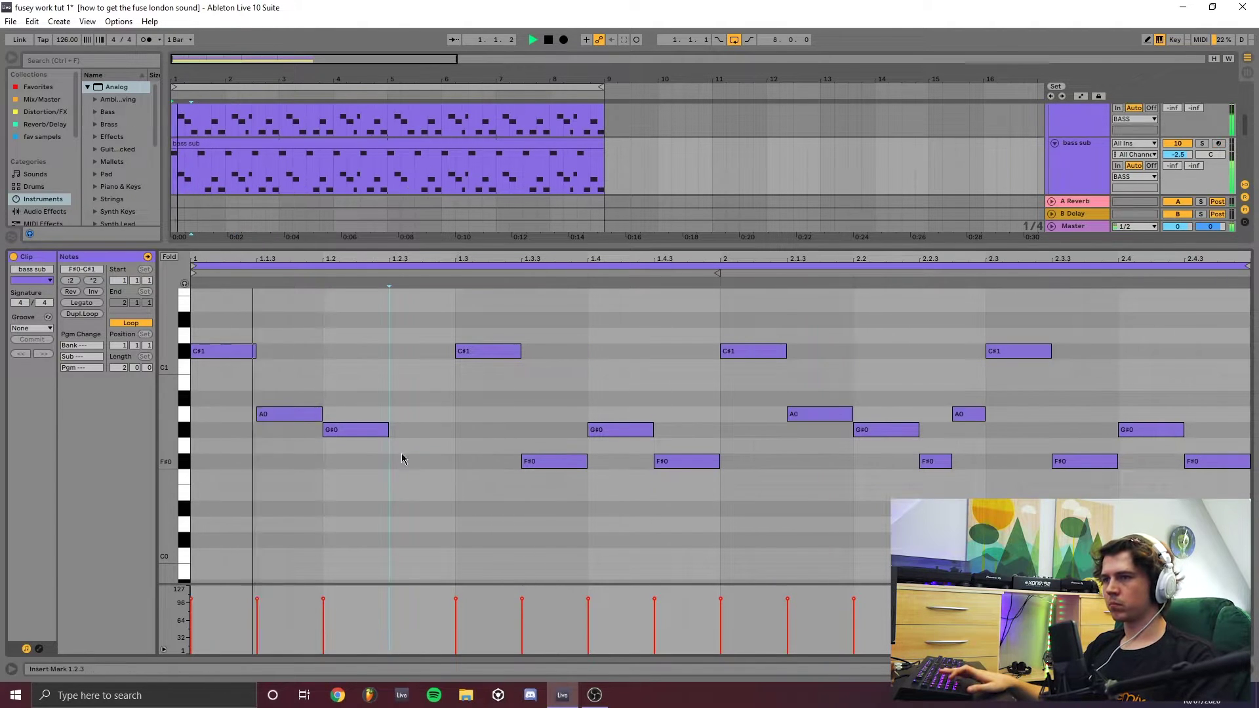
Step: Vary the bass sub clip's first-bar notes between 1.2.3 and 1.3.3 to set it apart from the other bass layers
drag(392, 432, 441, 431)
click(475, 432)
click(538, 446)
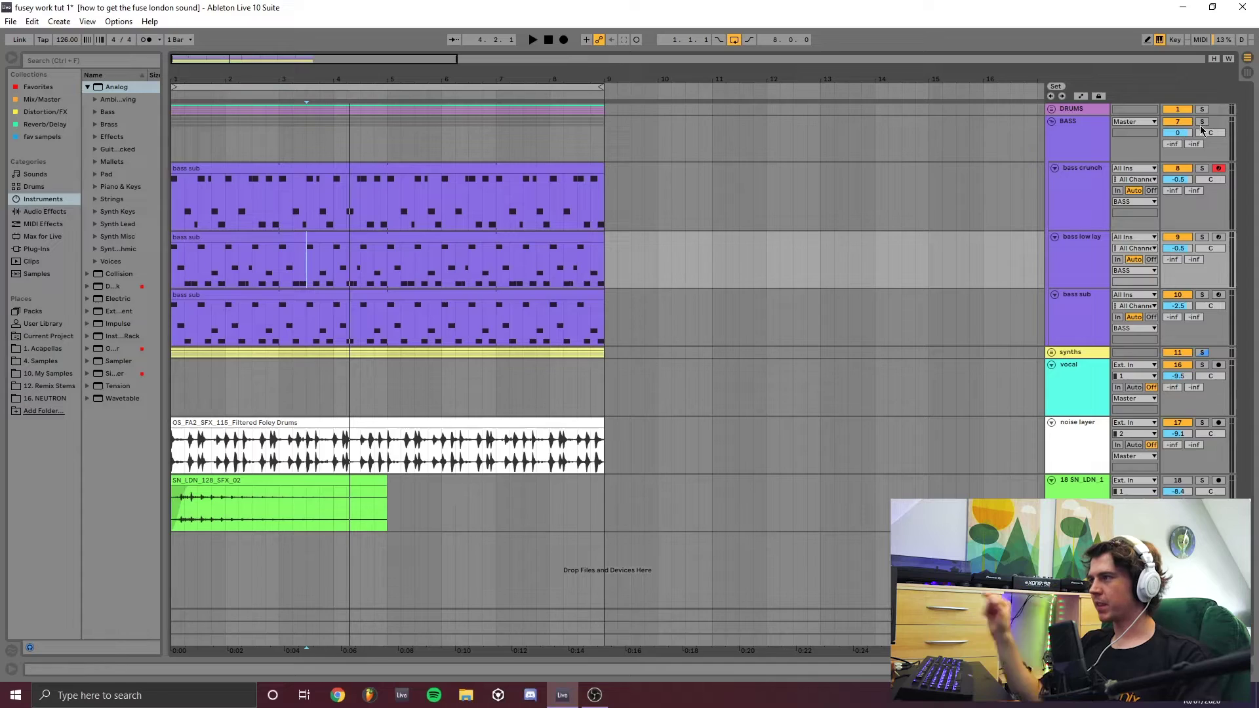
Step: Audition the BASS group and the bass crunch track in solo, and save the project
click(1202, 122)
key(space)
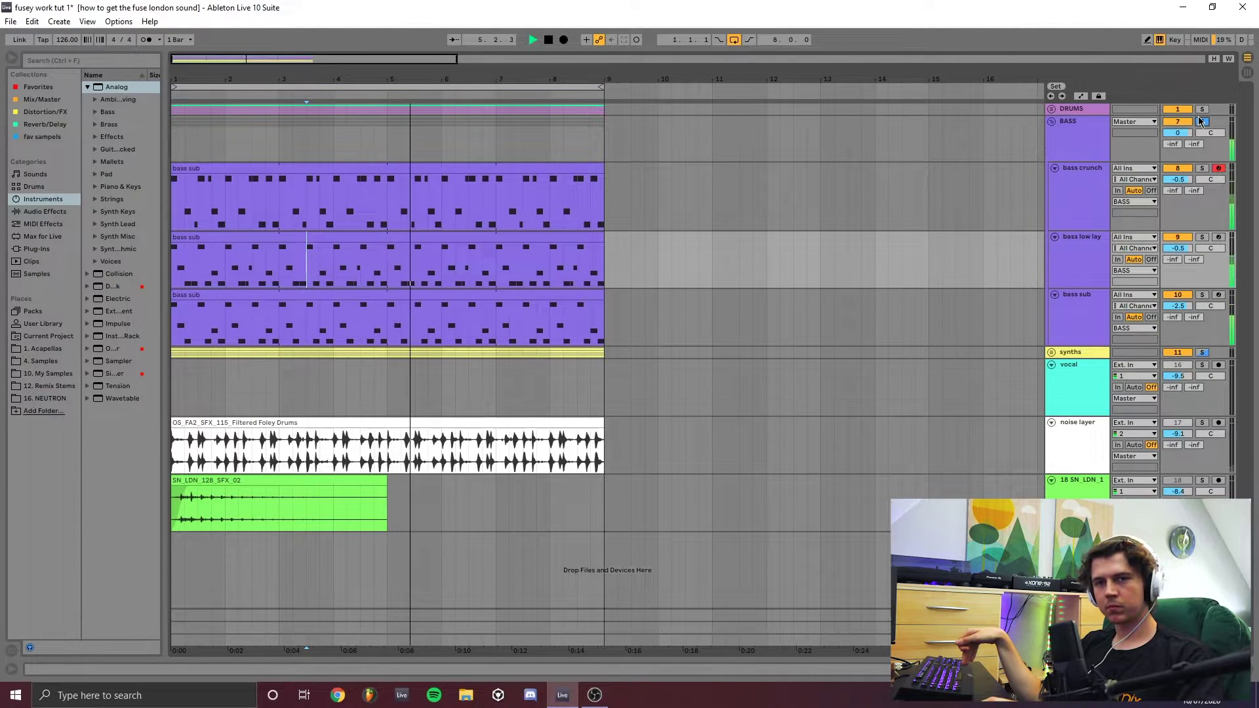
key(space)
click(1200, 168)
key(space)
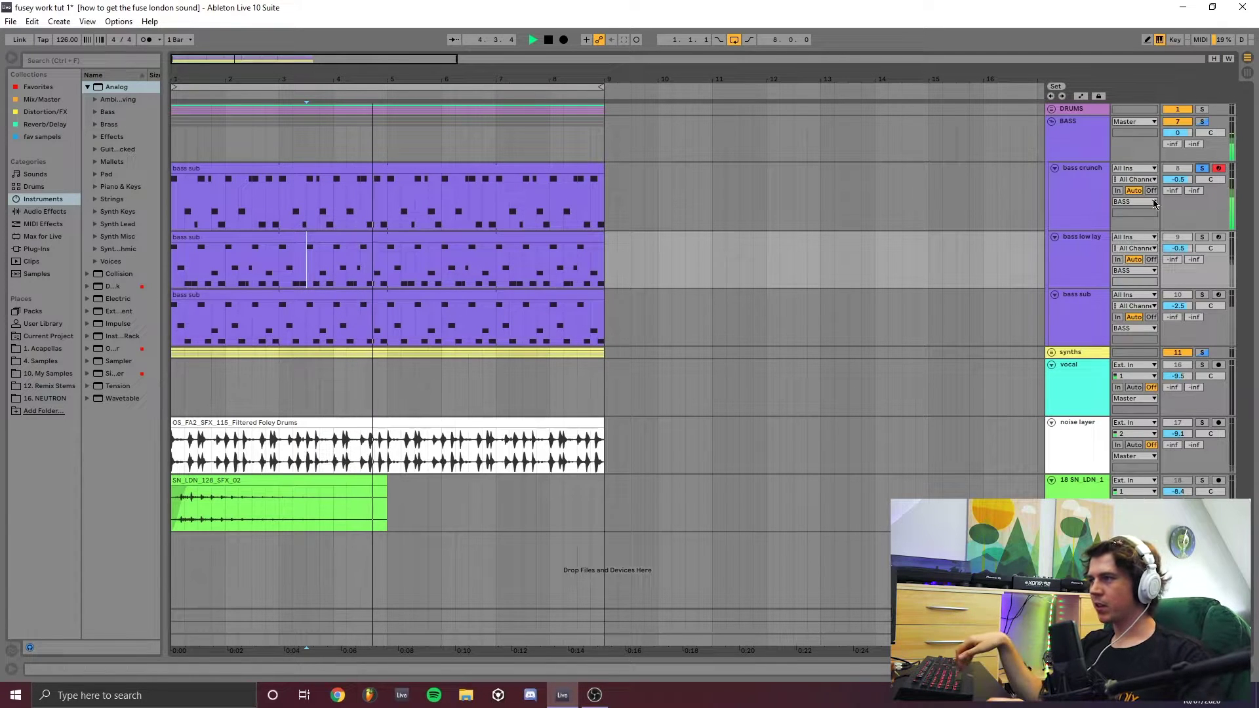
key(space)
key(ctrl+s)
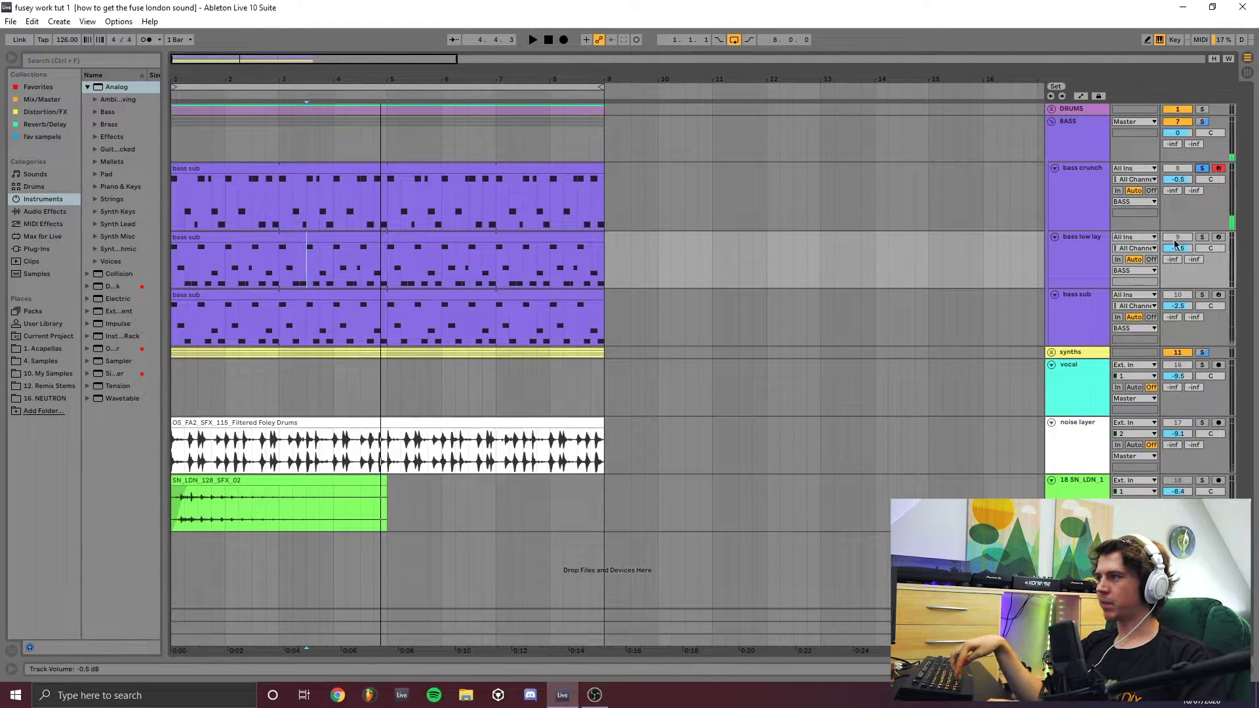
key(space)
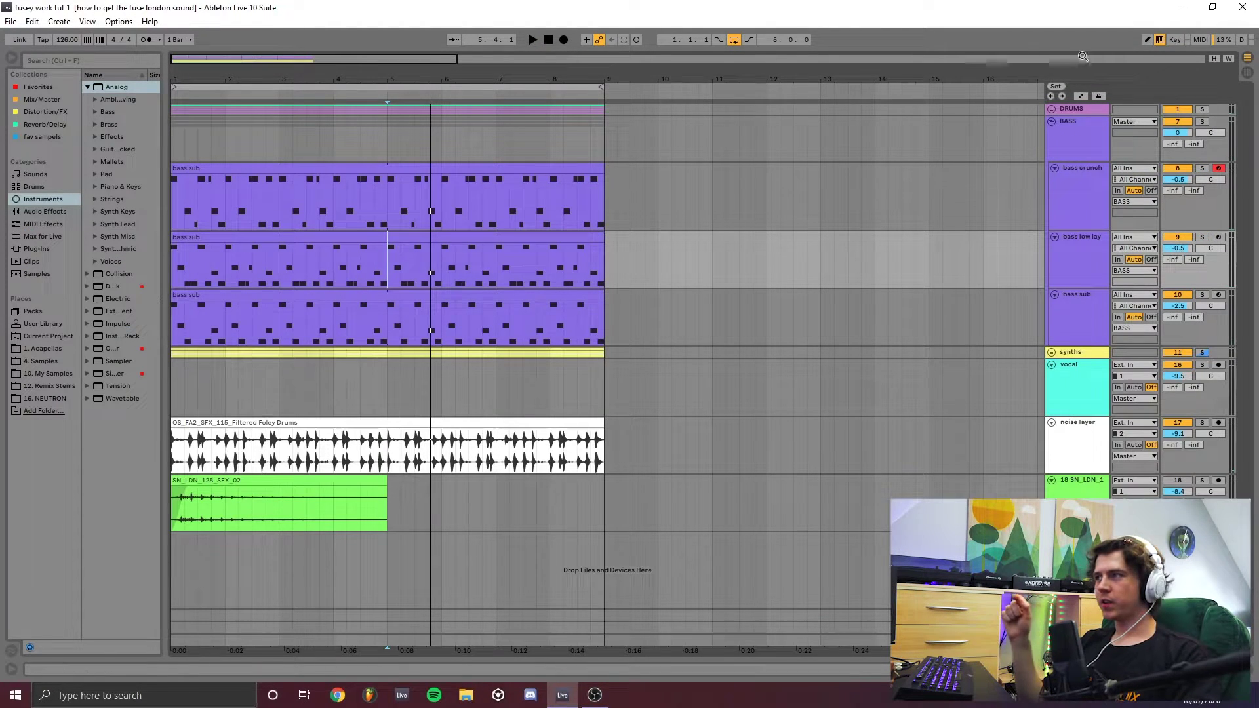
Step: Add SN_LDN_Perc_09 hits at 1.2.4 and 1.3.3 and a velocity 65 SN_LDN_Perc_06 hit at 1.4.3 to the percs clip
click(1051, 109)
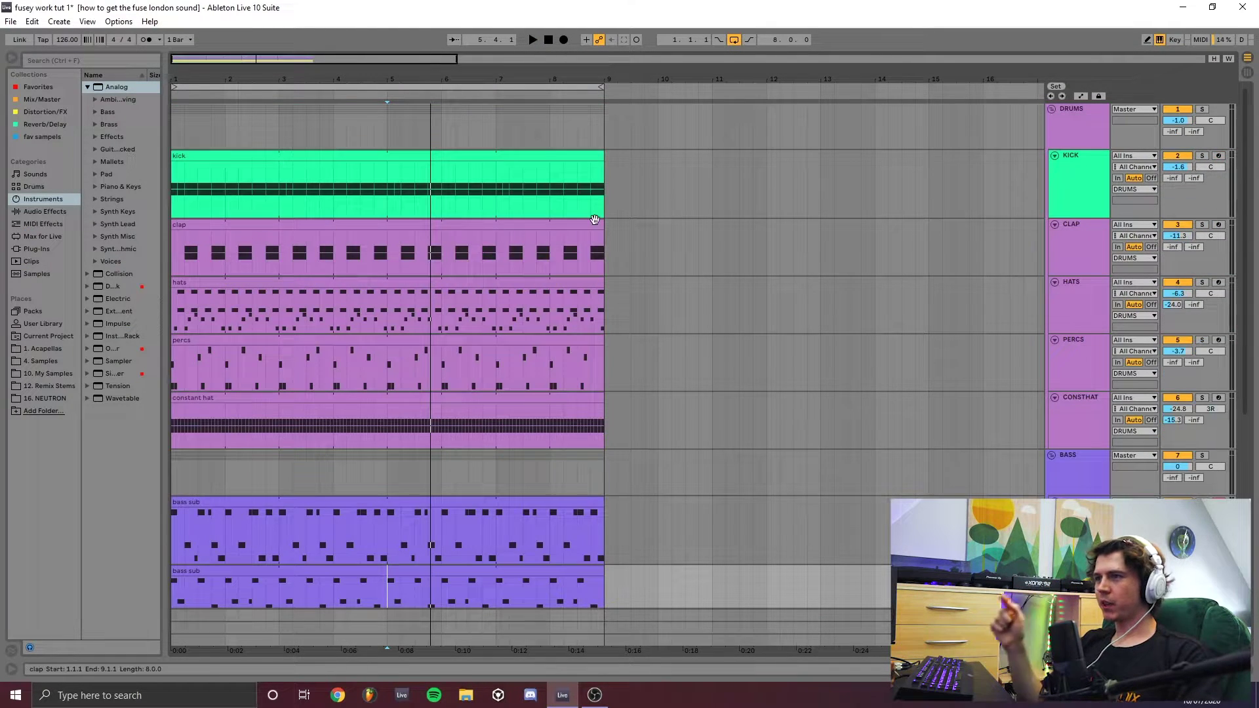
click(231, 340)
double_click(228, 341)
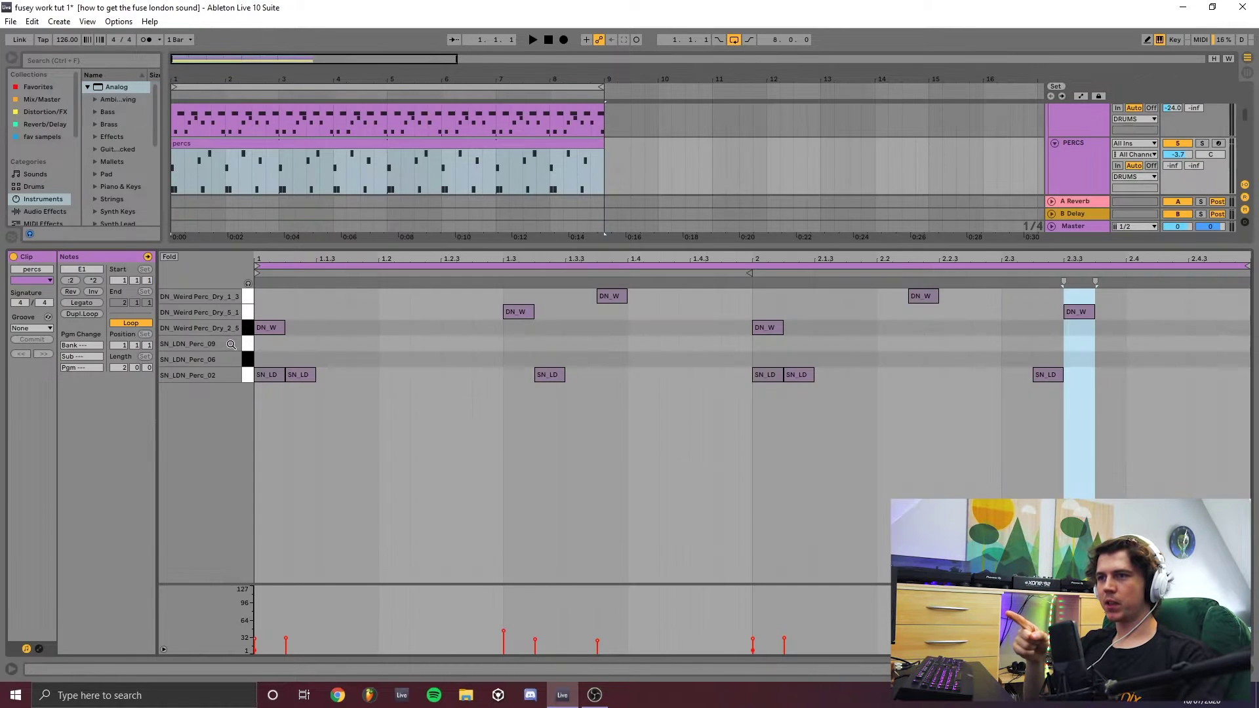
key(shift+Tab)
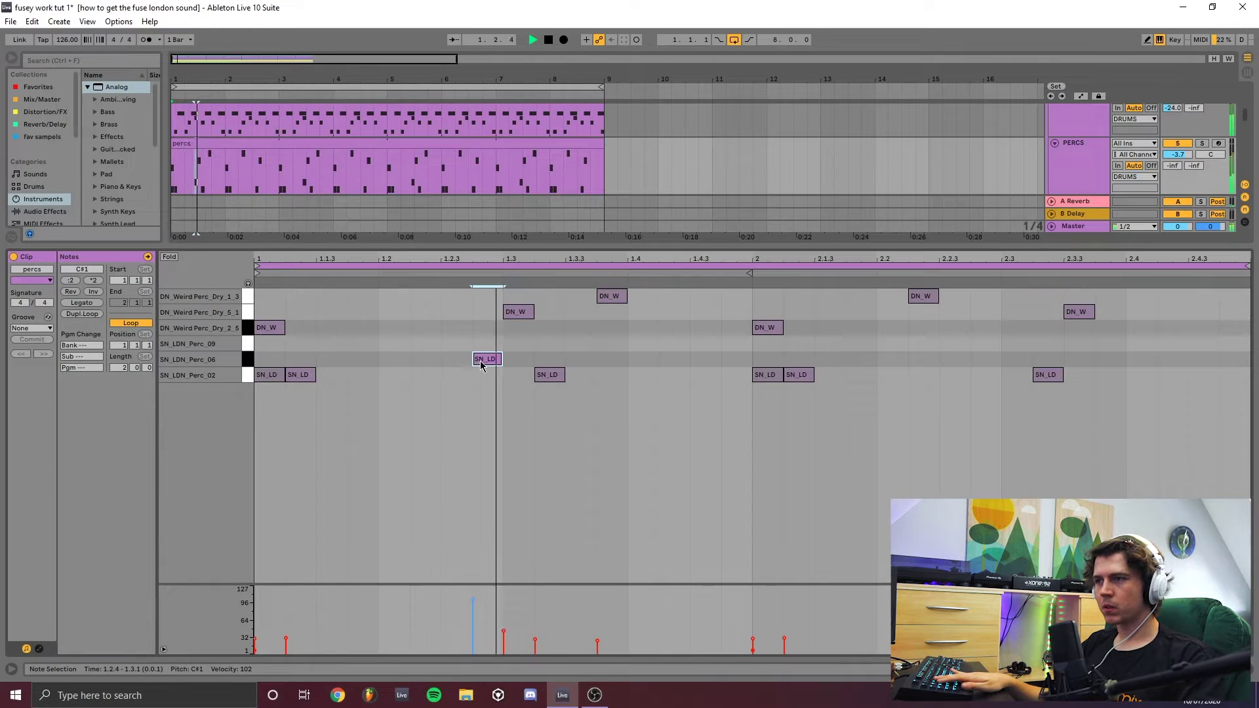
drag(481, 361, 705, 360)
click(684, 611)
drag(690, 599, 691, 619)
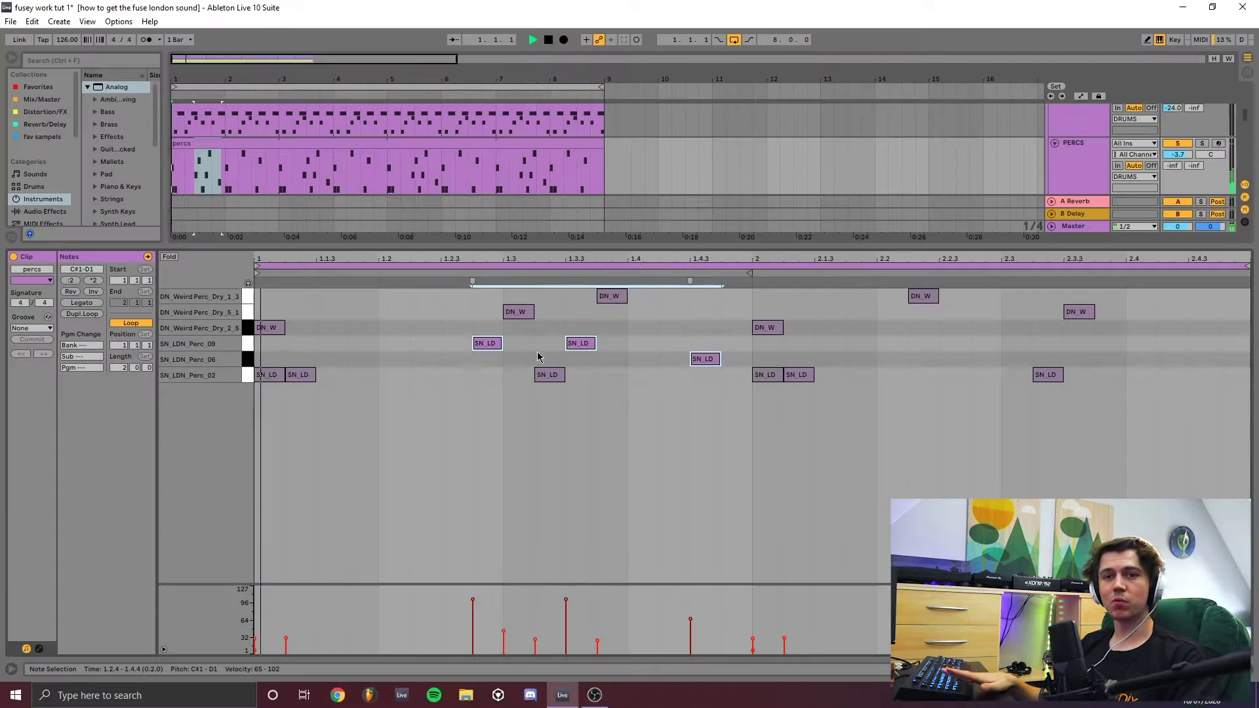
key(space)
click(430, 393)
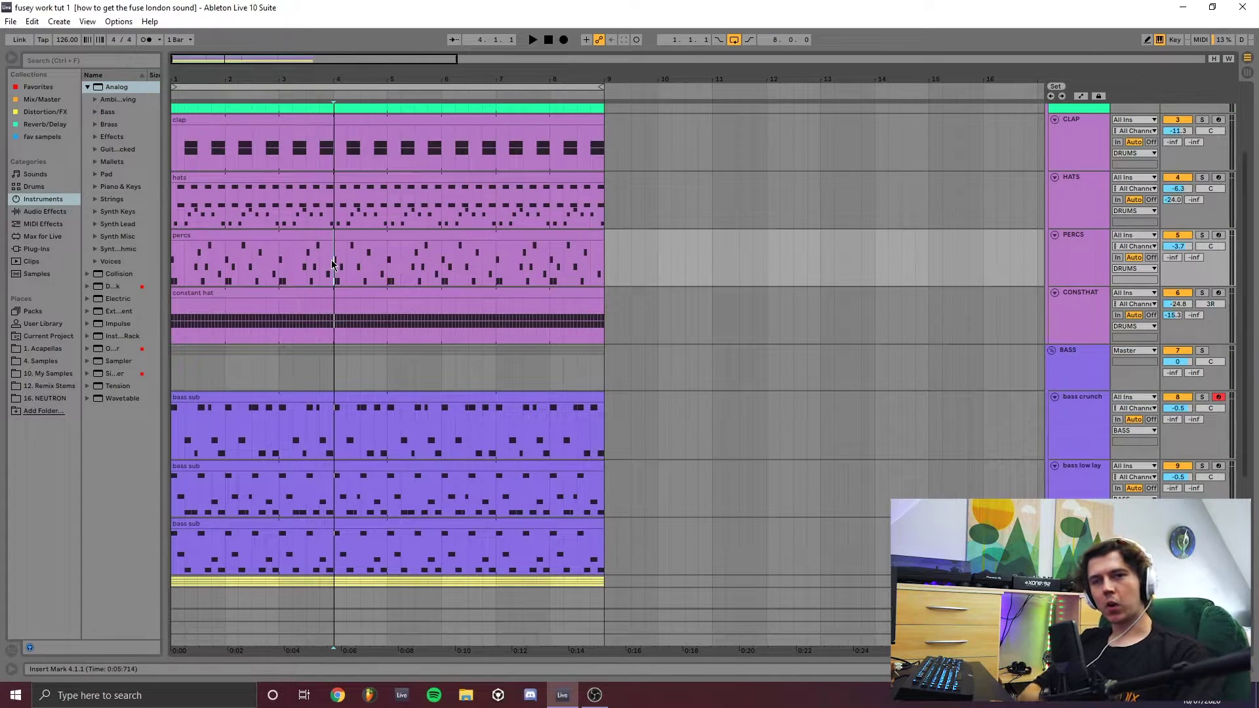
Step: Look over the synths group and its filter pluck, drone synth, paddy and lead synth tracks
scroll(729, 227, up, 3)
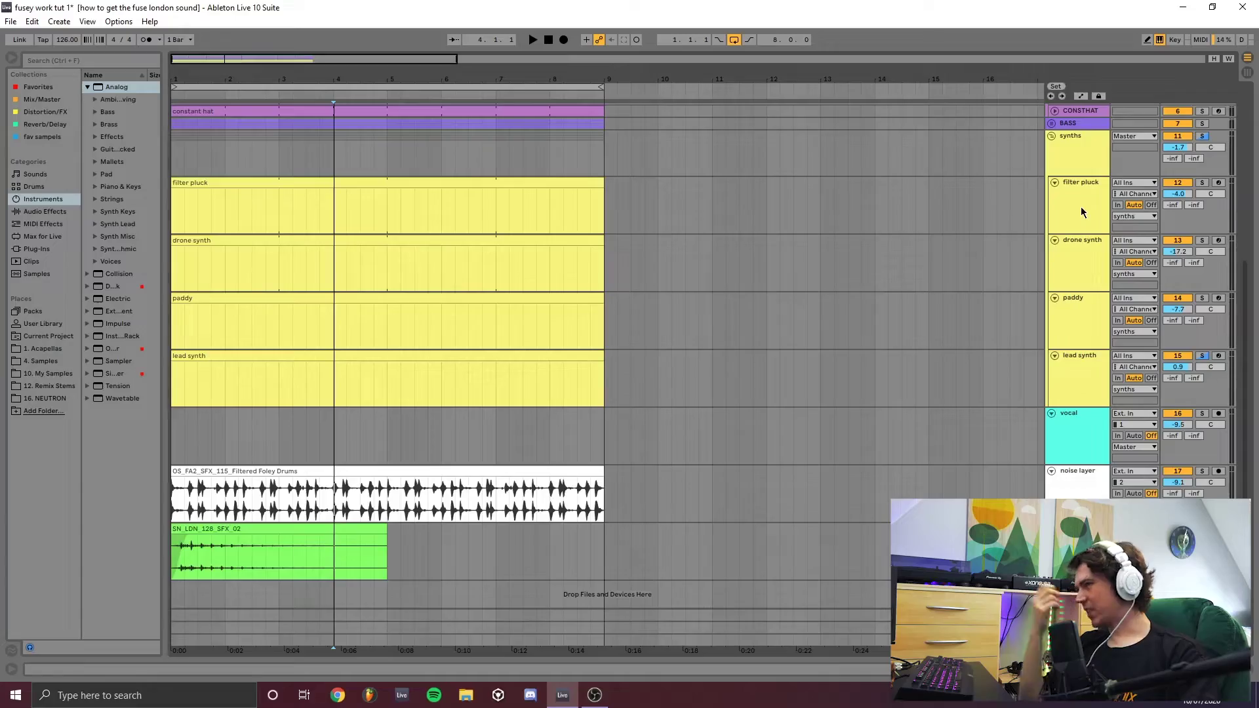
double_click(1082, 212)
click(1079, 372)
click(1079, 306)
click(1076, 205)
click(1078, 157)
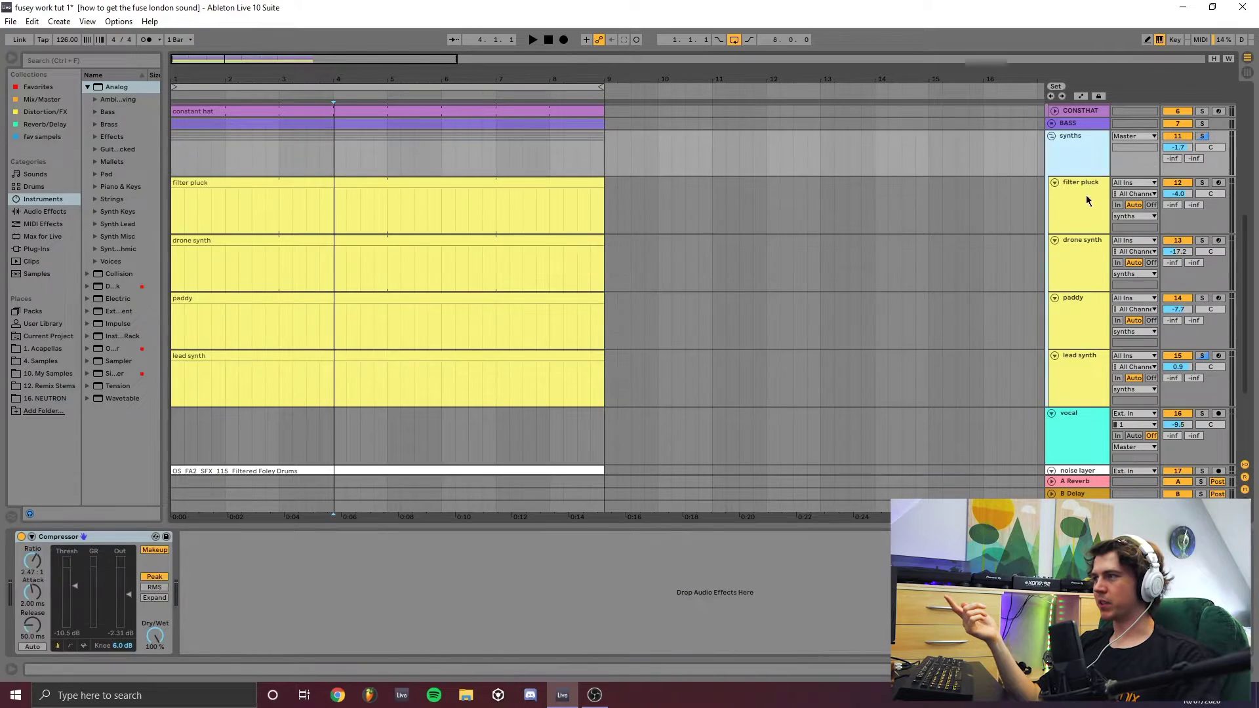
click(1087, 206)
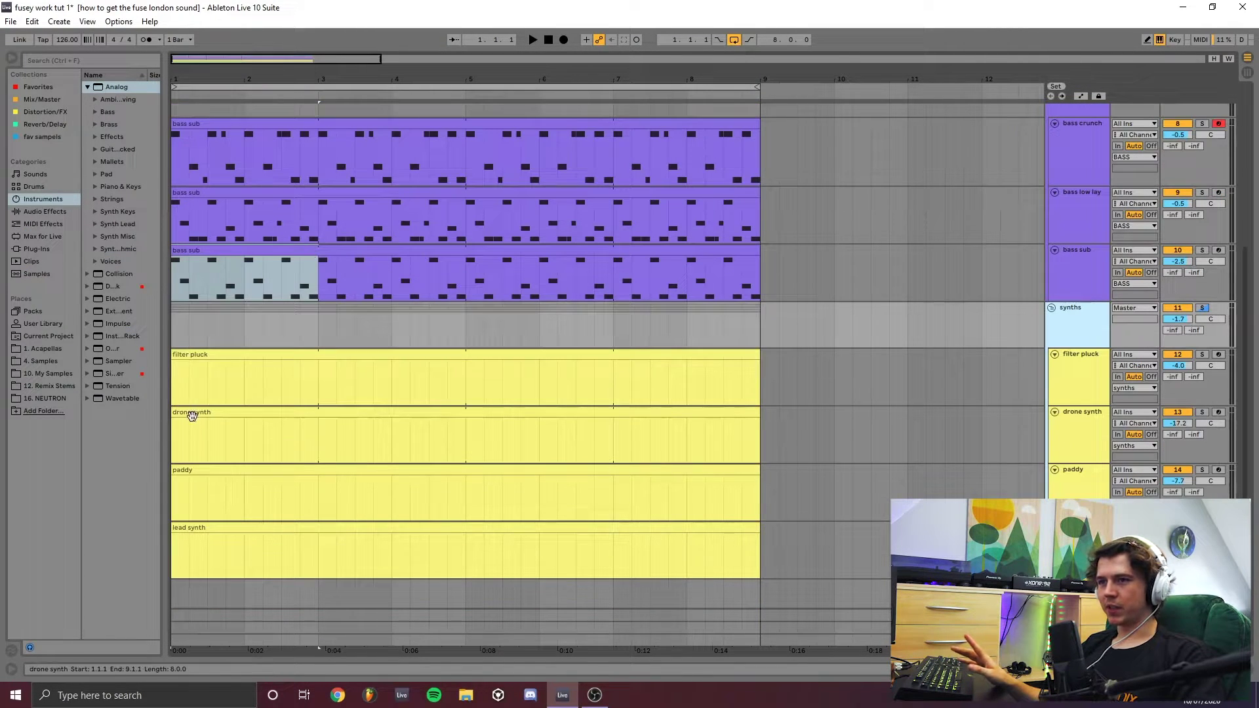
Step: Paste the bass sub note pattern into the drone synth clip from 1.1.1
click(191, 415)
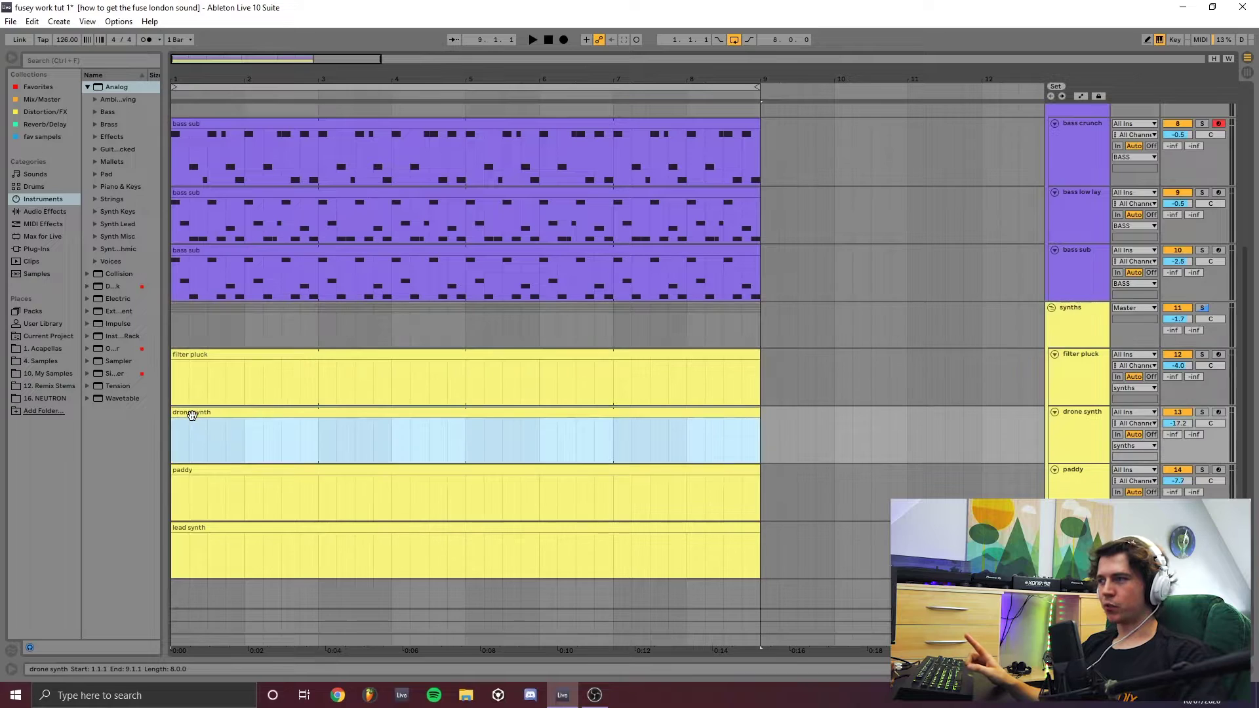
double_click(1082, 433)
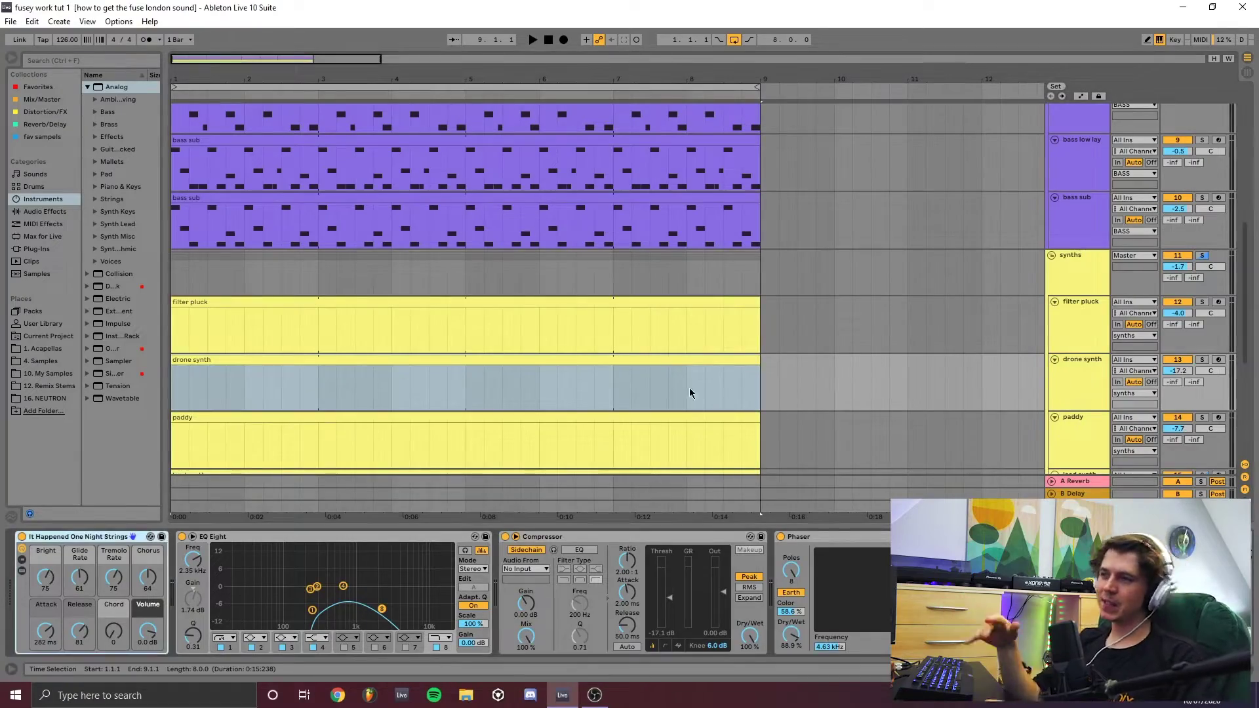
double_click(646, 357)
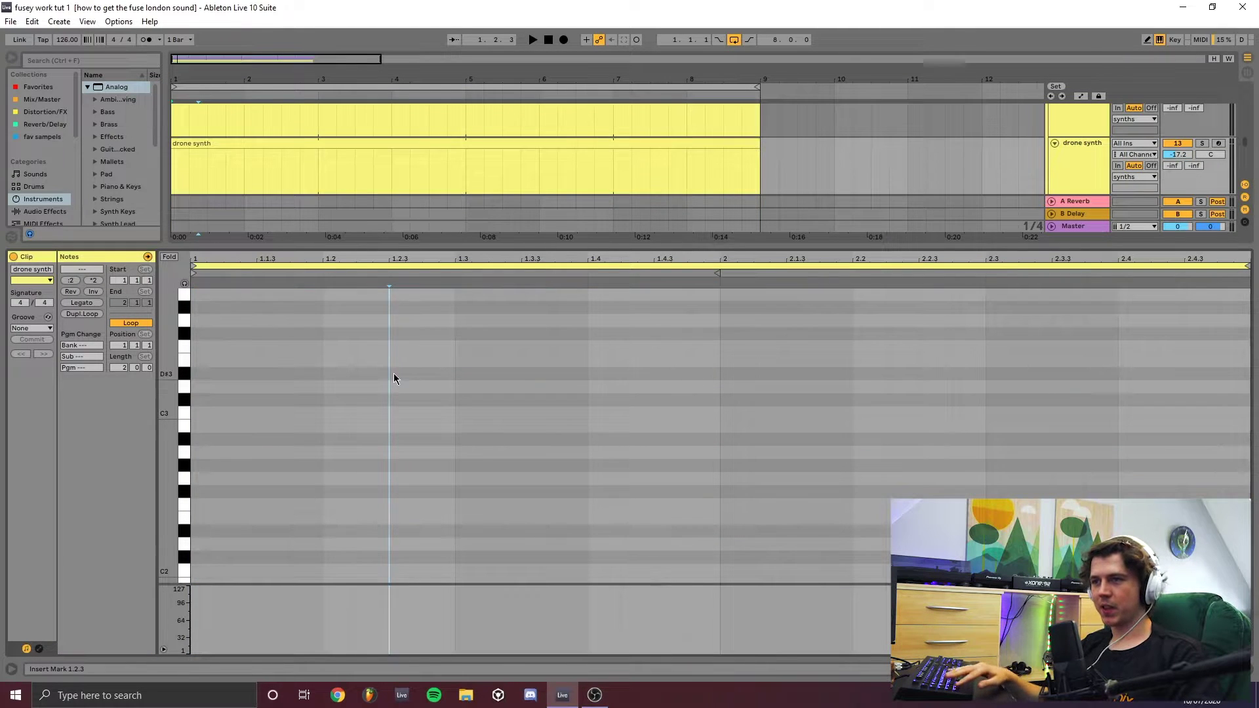
key(ctrl+v)
scroll(376, 431, down, 3)
drag(416, 411, 217, 411)
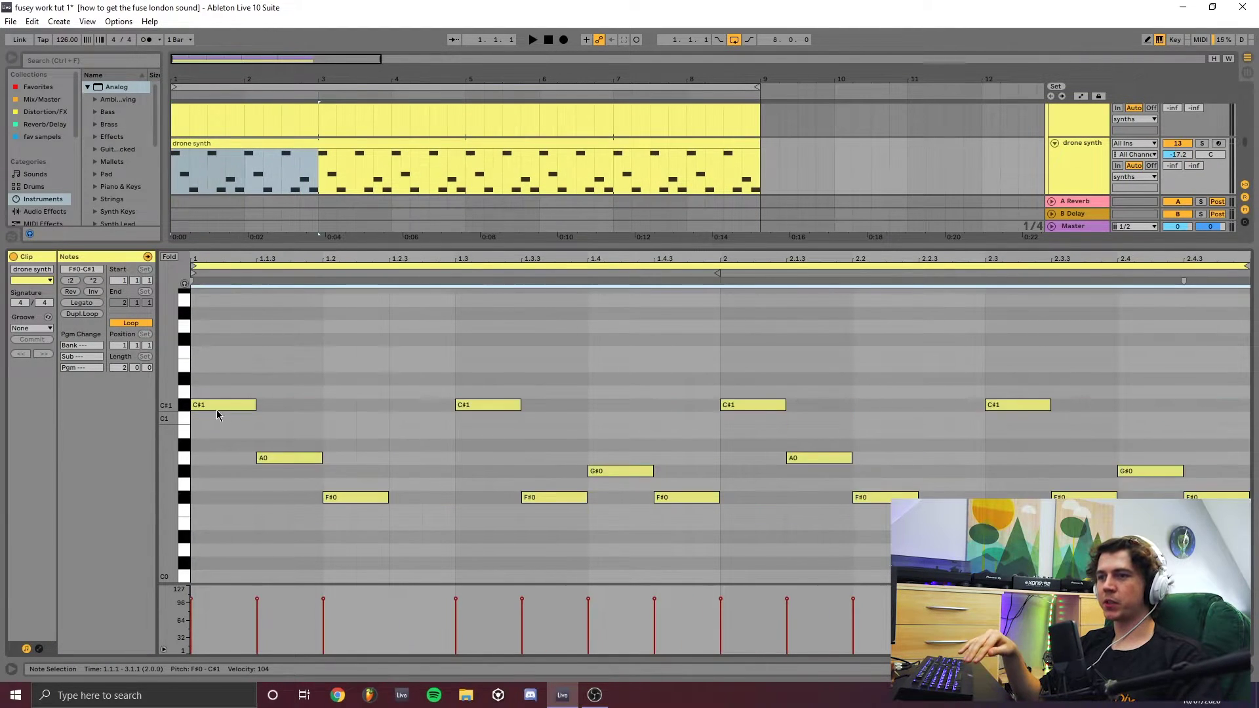
click(284, 396)
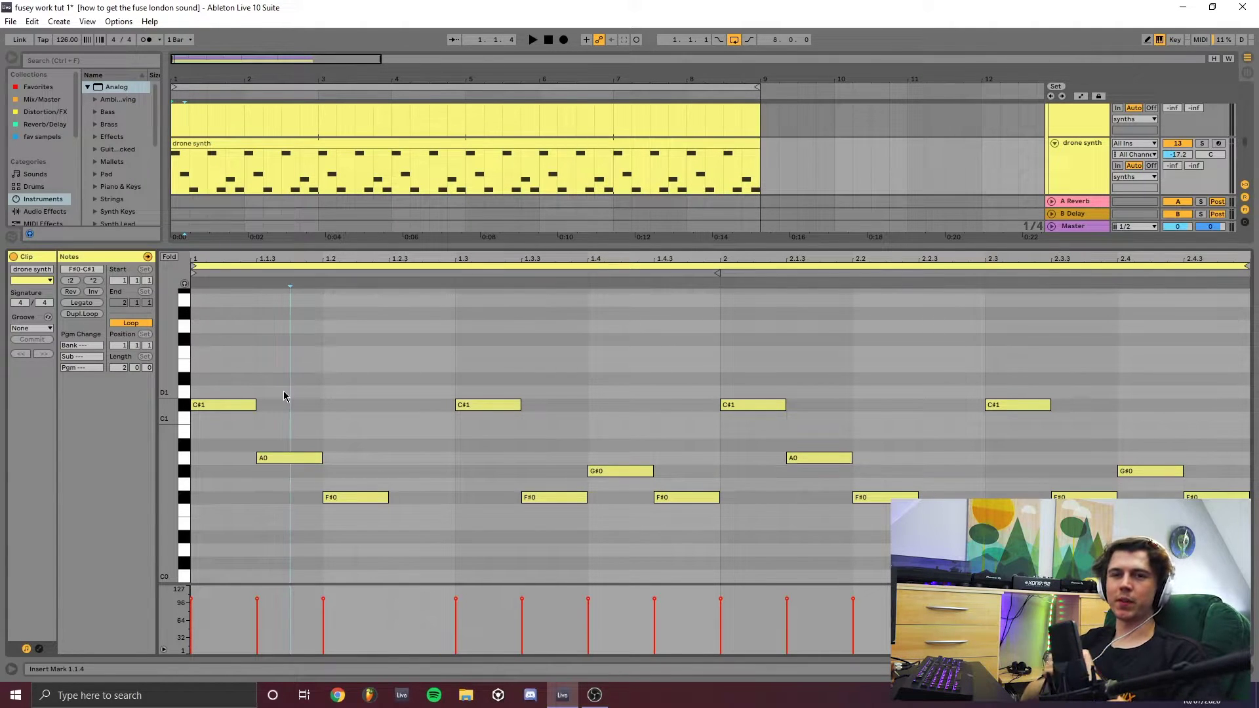
Step: Turn the pasted drone synth notes into a two-bar held chord of F#2, G#2, A2 and C#3, and solo the track
drag(255, 405, 1249, 404)
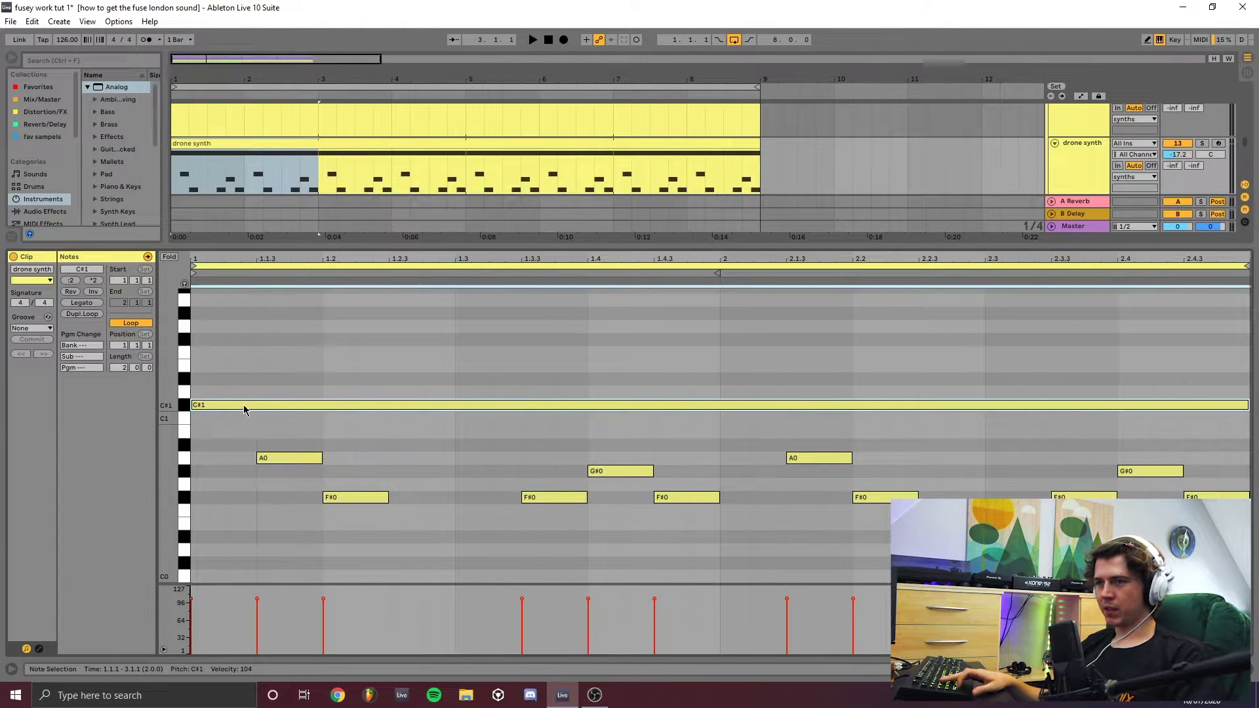
drag(244, 407, 323, 314)
key(shift+Up)
key(space)
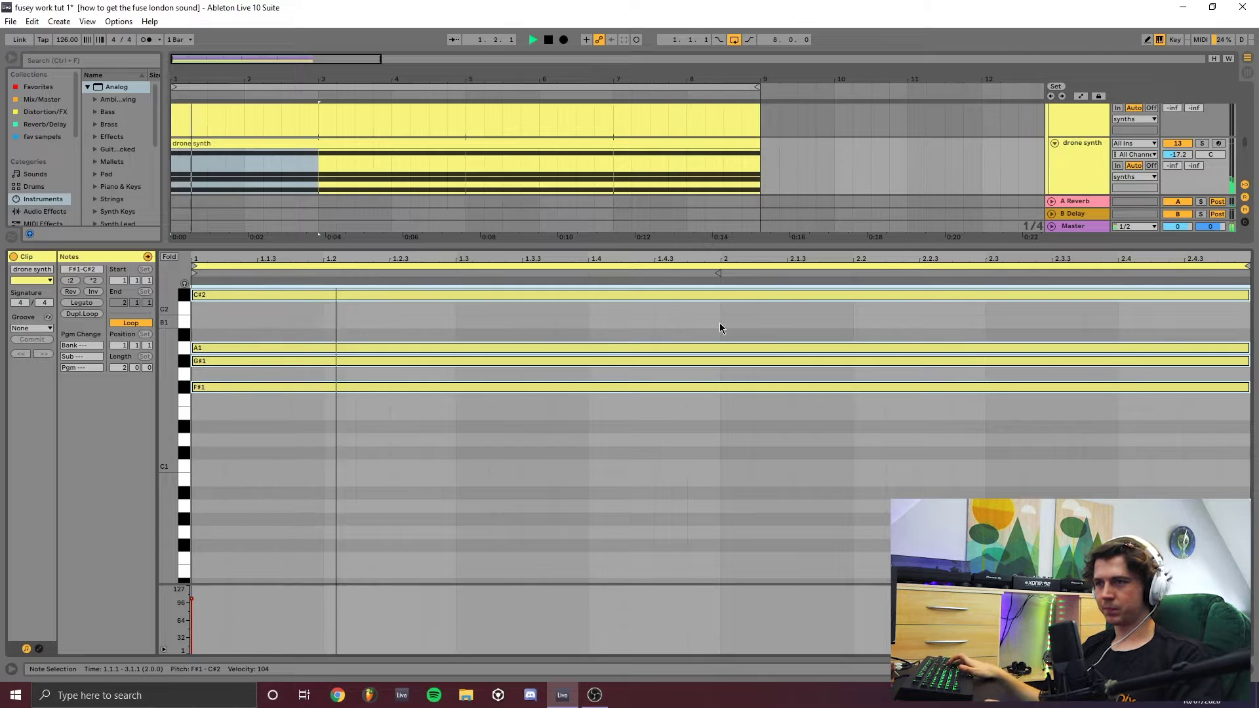
key(space)
click(1201, 144)
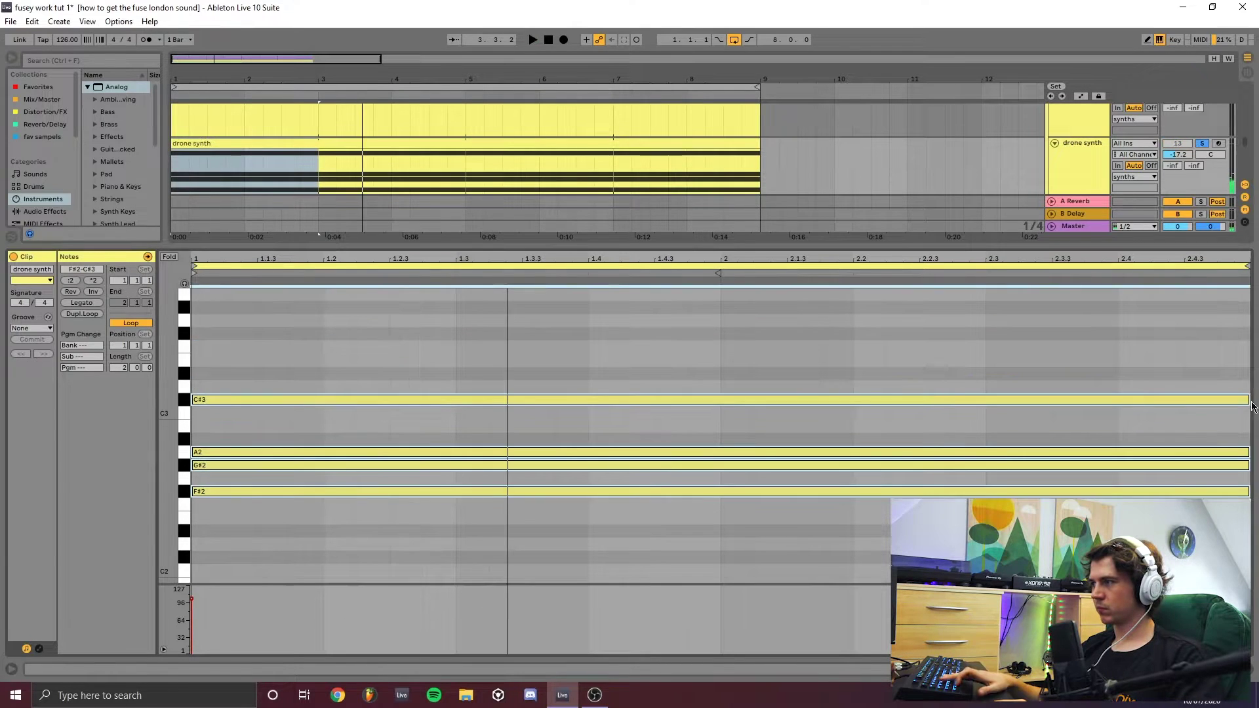
Step: Shorten the drone synth chord to half a bar, repeat it to fill both bars, and play it back
drag(1248, 400, 460, 402)
key(ctrl+d)
key(ctrl+d)
key(ctrl+d)
key(space)
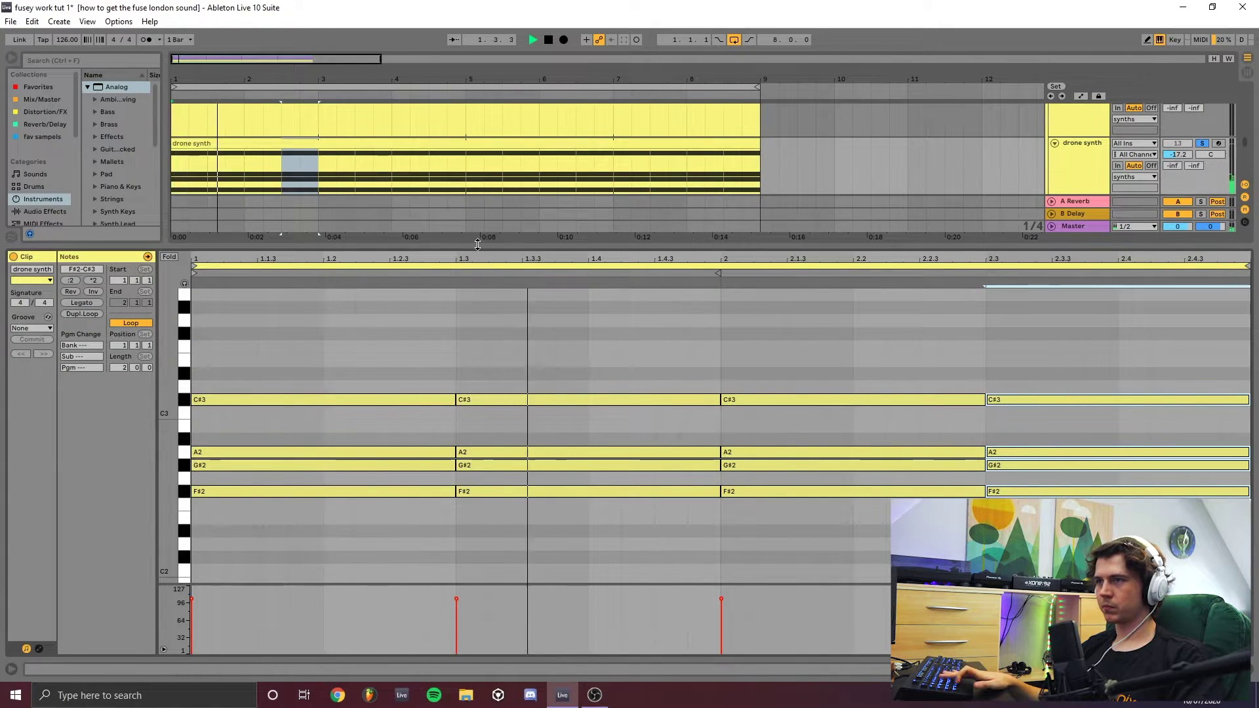
Step: Shift the upper-frequency band of the drone synth's EQ Eight slightly higher
key(ctrl+alt+l)
click(1090, 258)
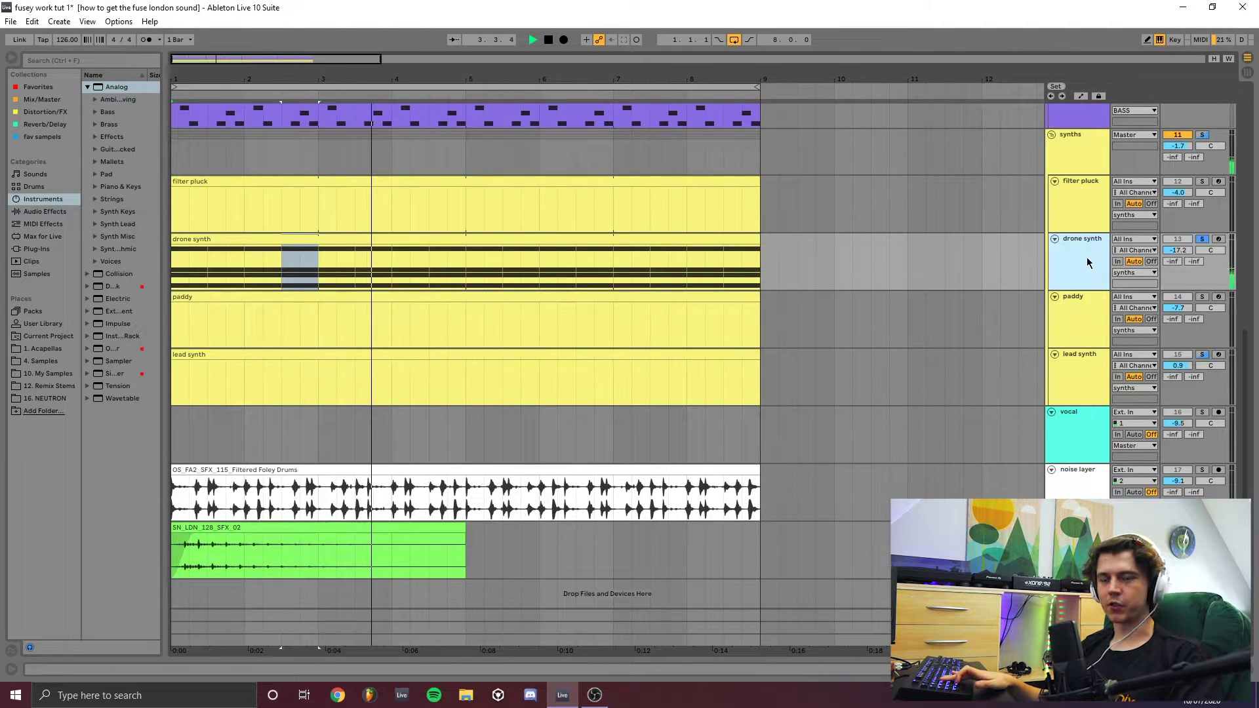
double_click(1080, 256)
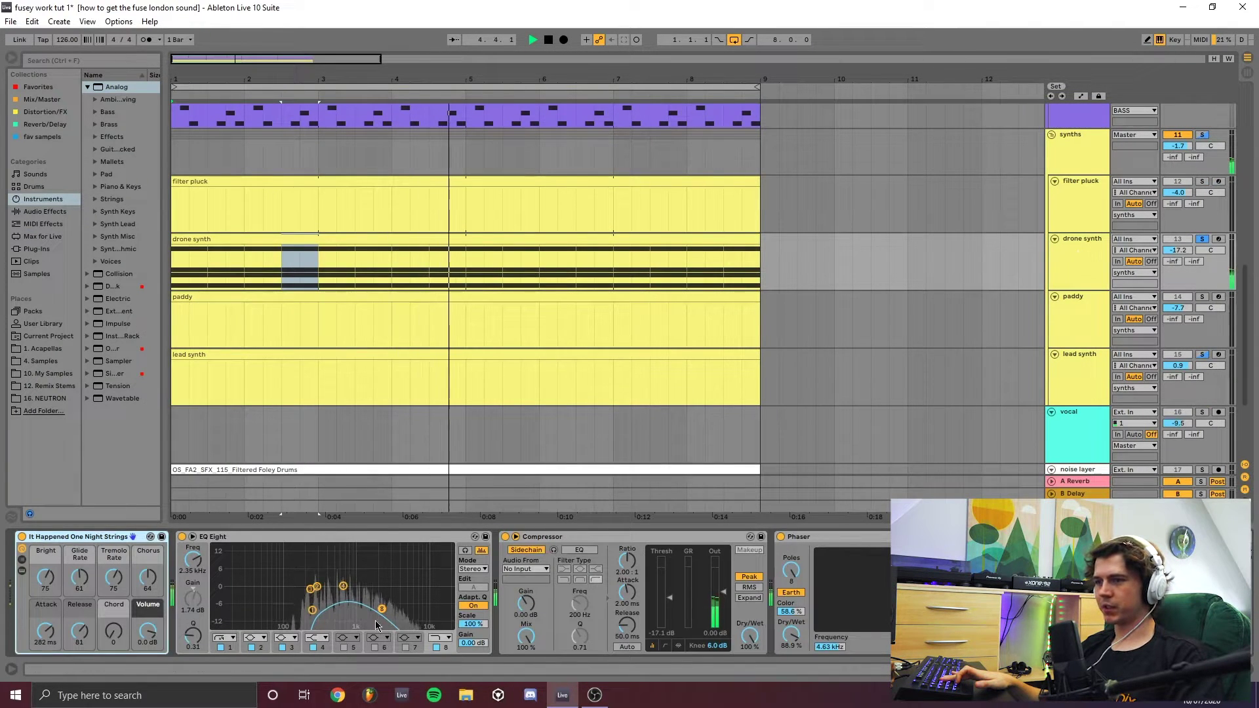
drag(382, 609, 389, 603)
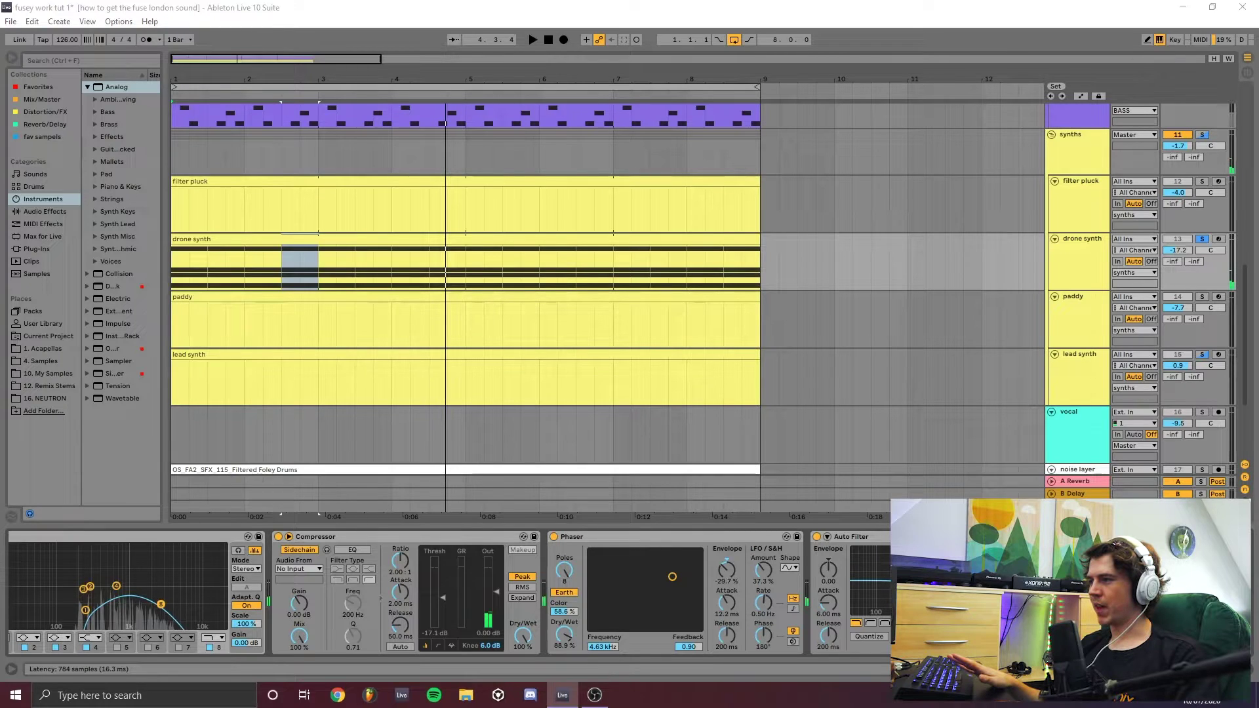
Step: Widen the drone synth in the Ozone Imager to a width of 100.0 and enable Stereoize with a raised amount
key(ctrl+alt+p)
key(ctrl+alt+p)
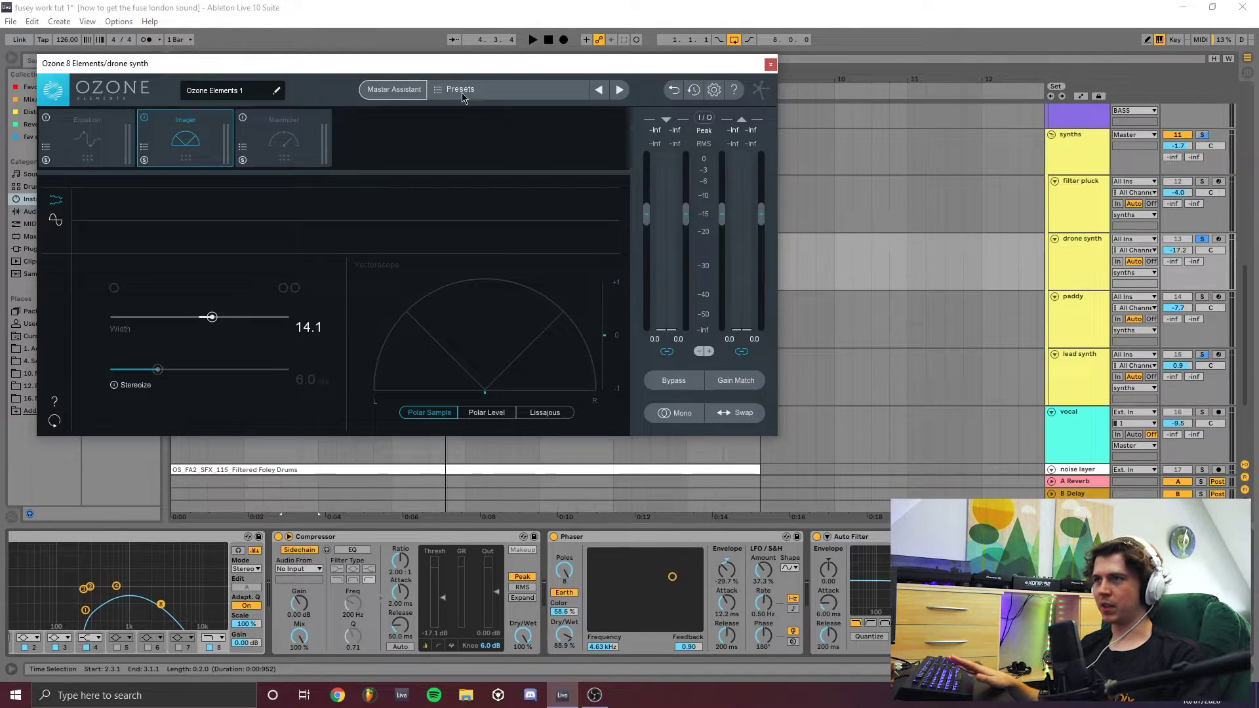
drag(442, 65, 662, 159)
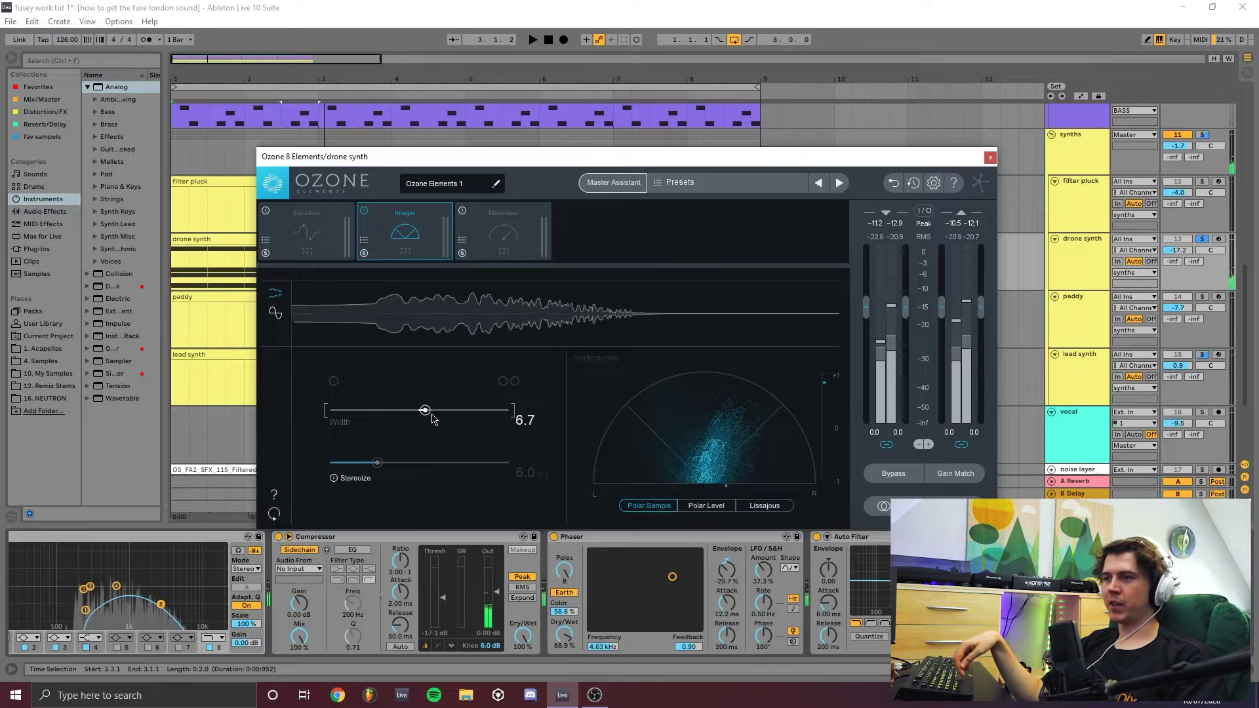
drag(432, 420, 648, 413)
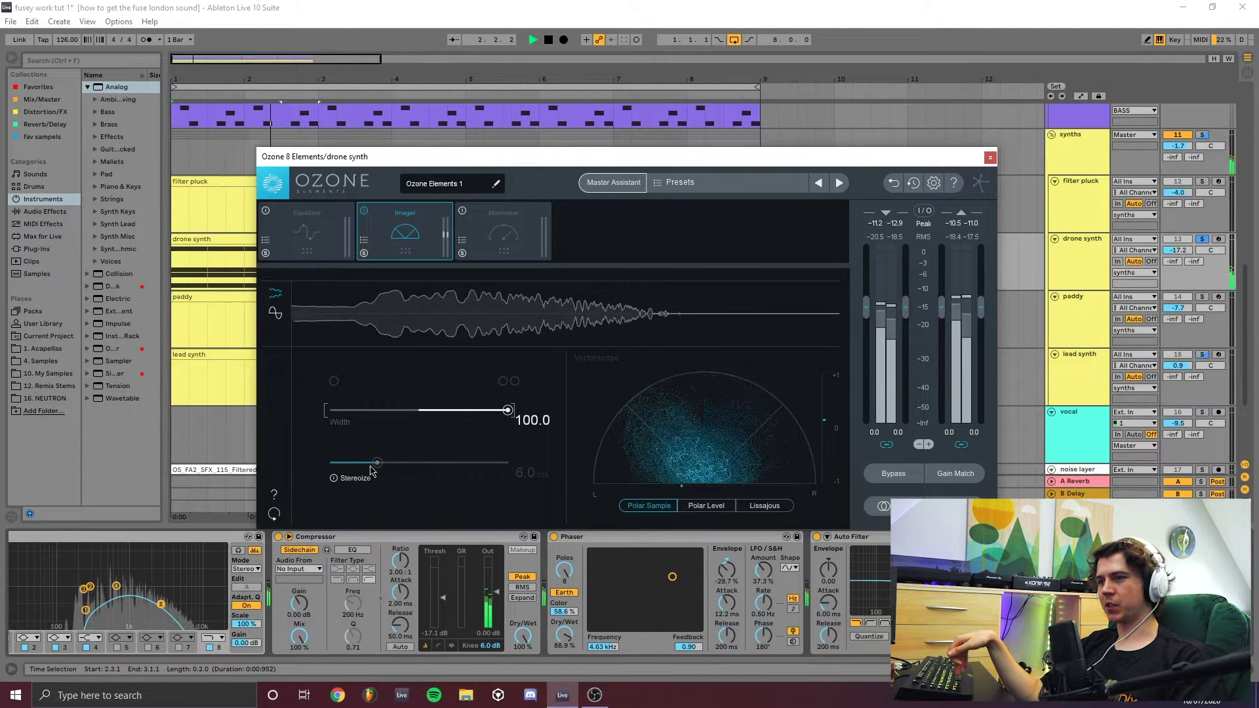
click(334, 478)
drag(377, 463, 585, 461)
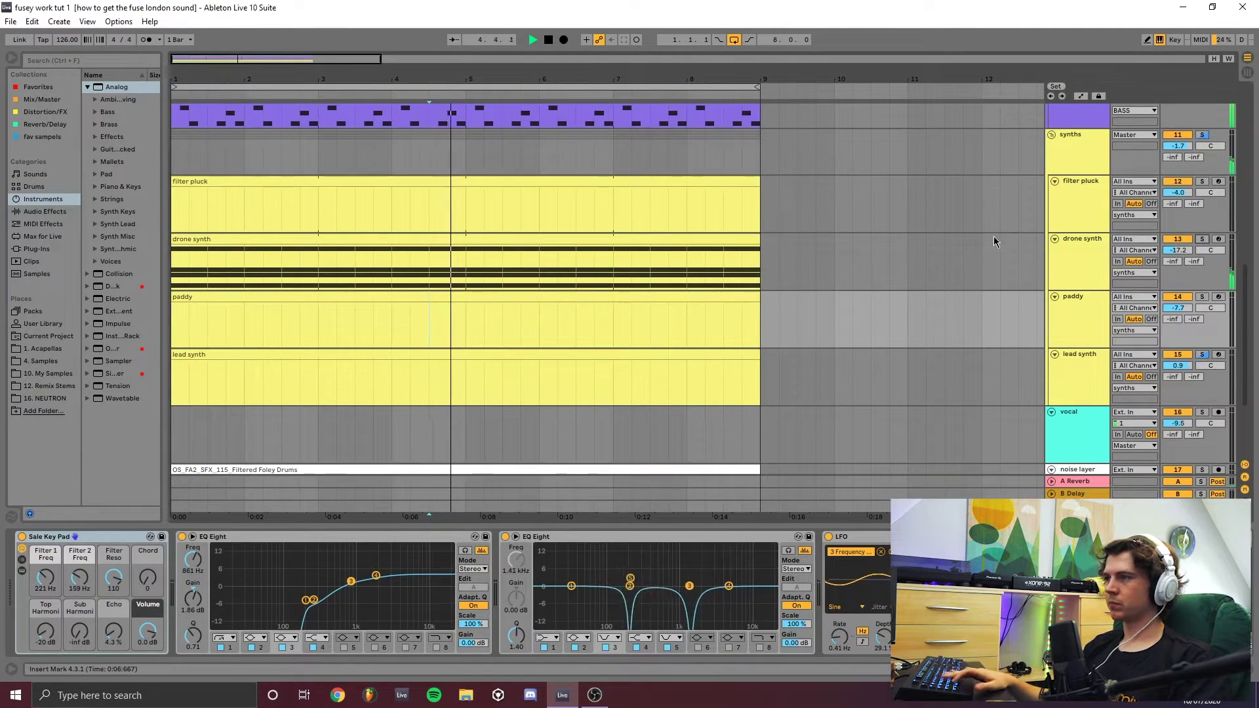
Step: Copy the C#3 notes from the drone synth clip into the filter pluck clip
click(467, 265)
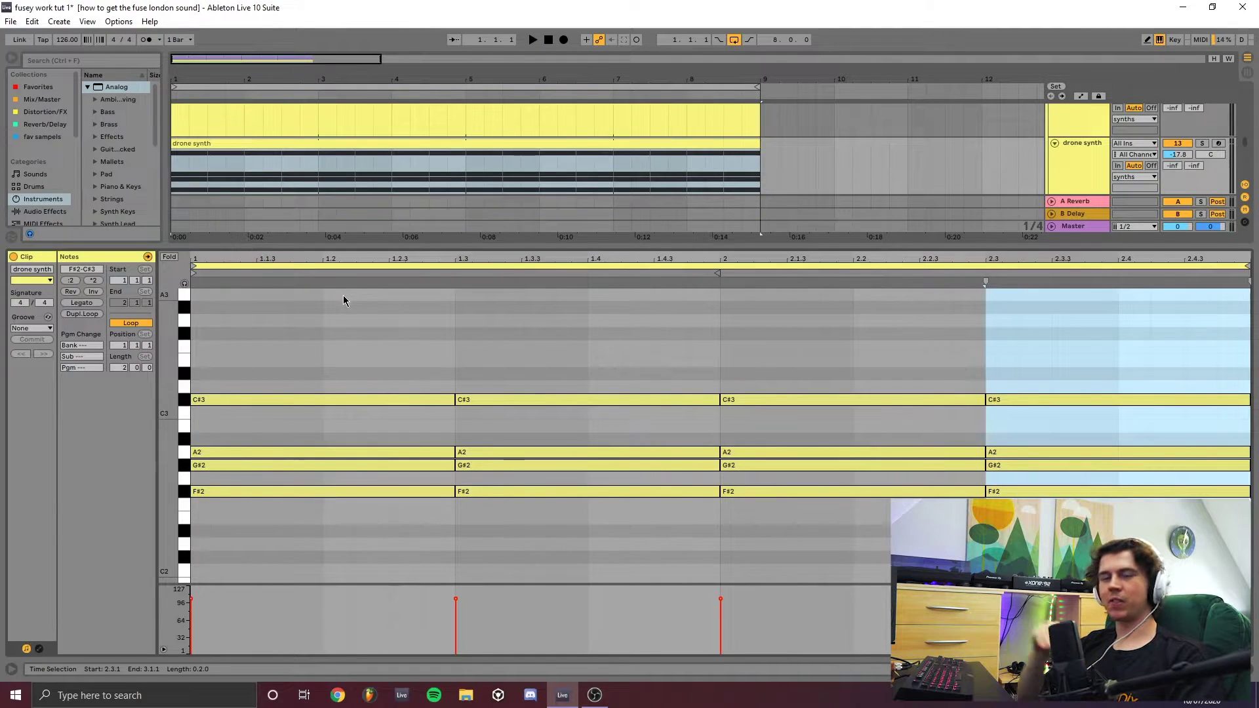
click(262, 361)
click(185, 399)
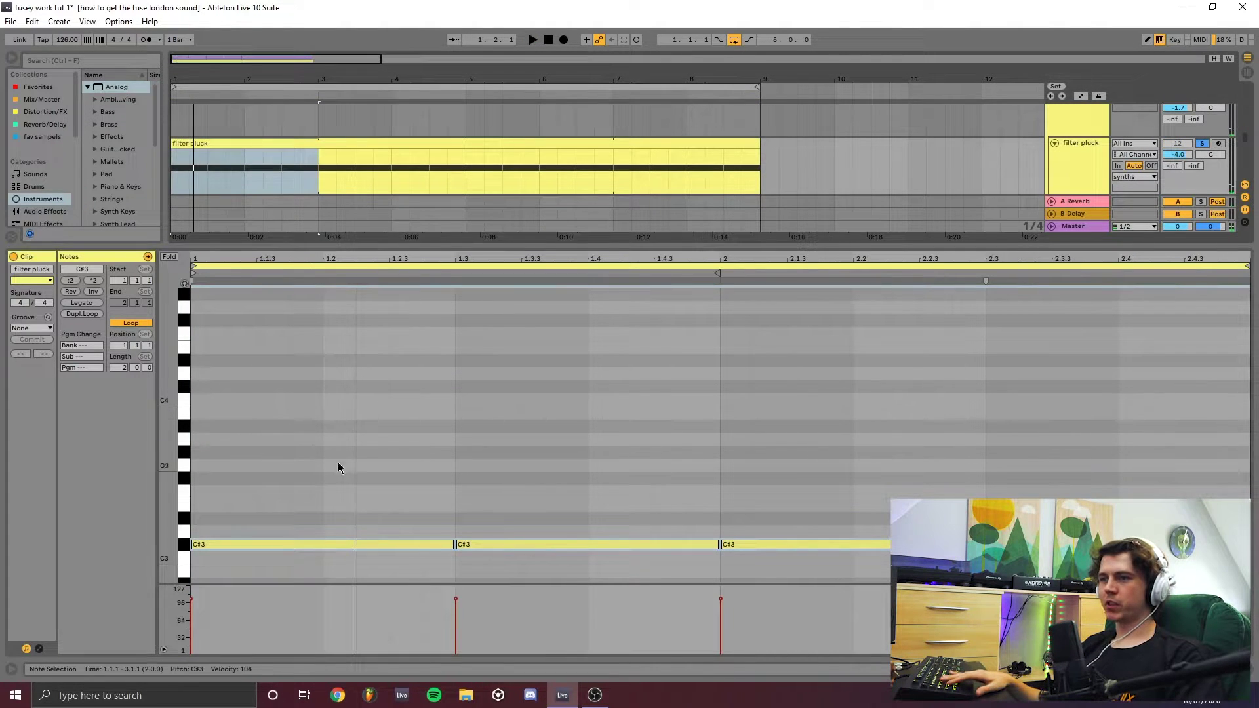
Step: Examine the filter pluck's device chain and compare its sound with the Auto Filter switched off and on
scroll(338, 463, down, 2)
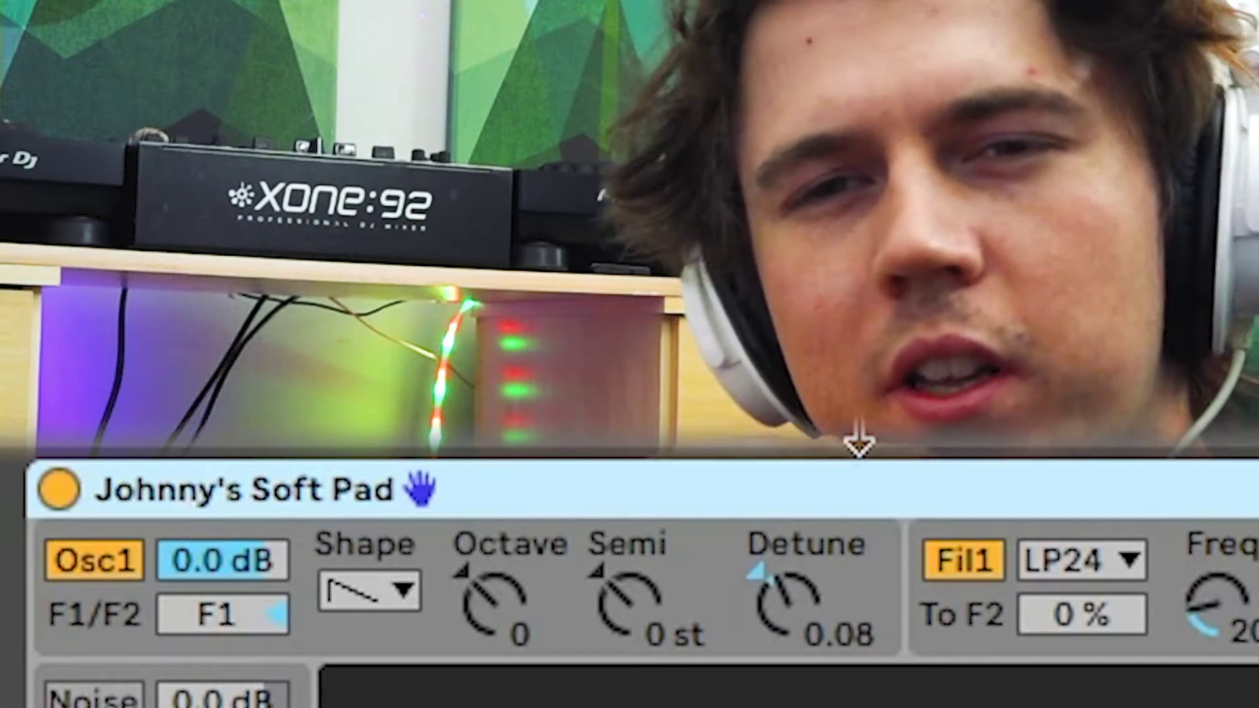
scroll(509, 589, right, 3)
scroll(510, 588, right, 5)
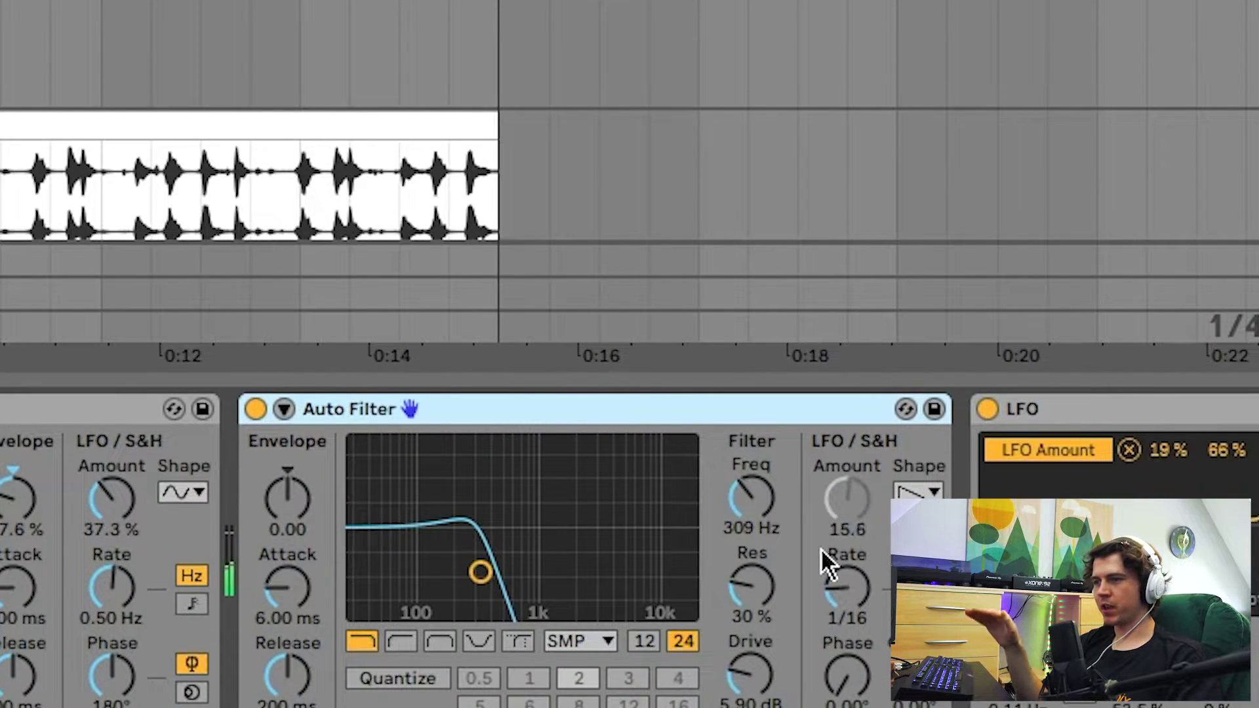
click(253, 410)
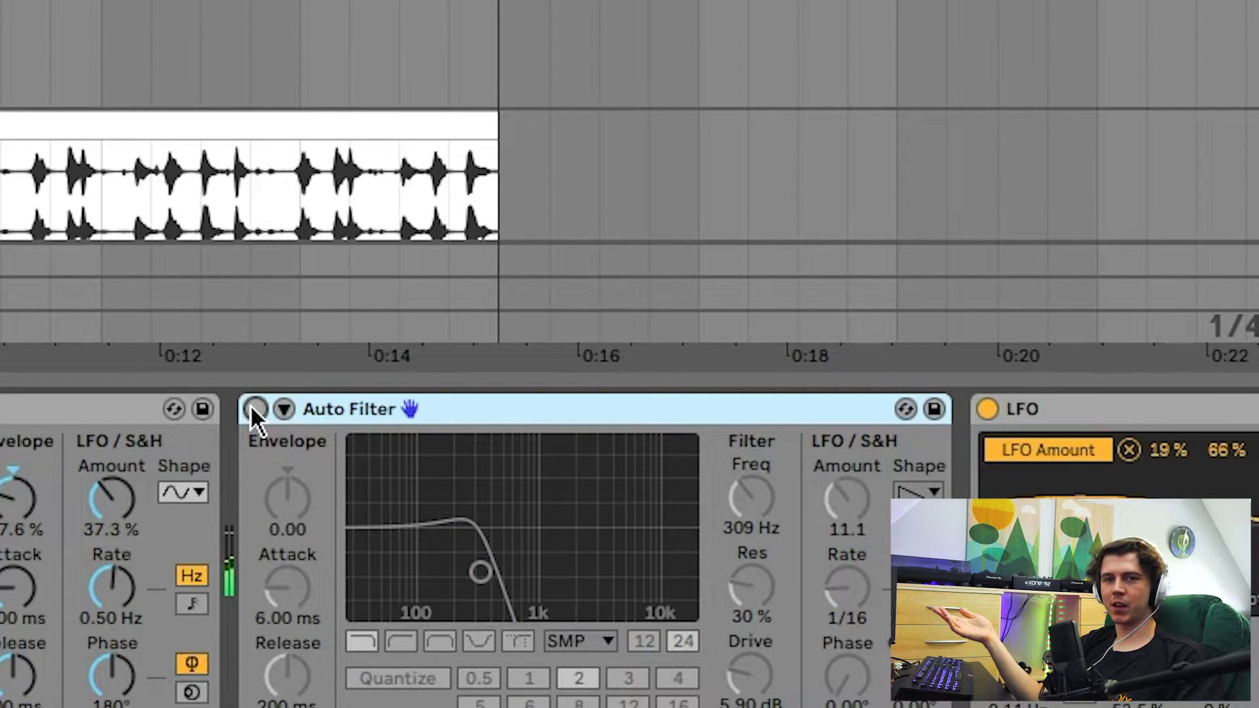
click(252, 410)
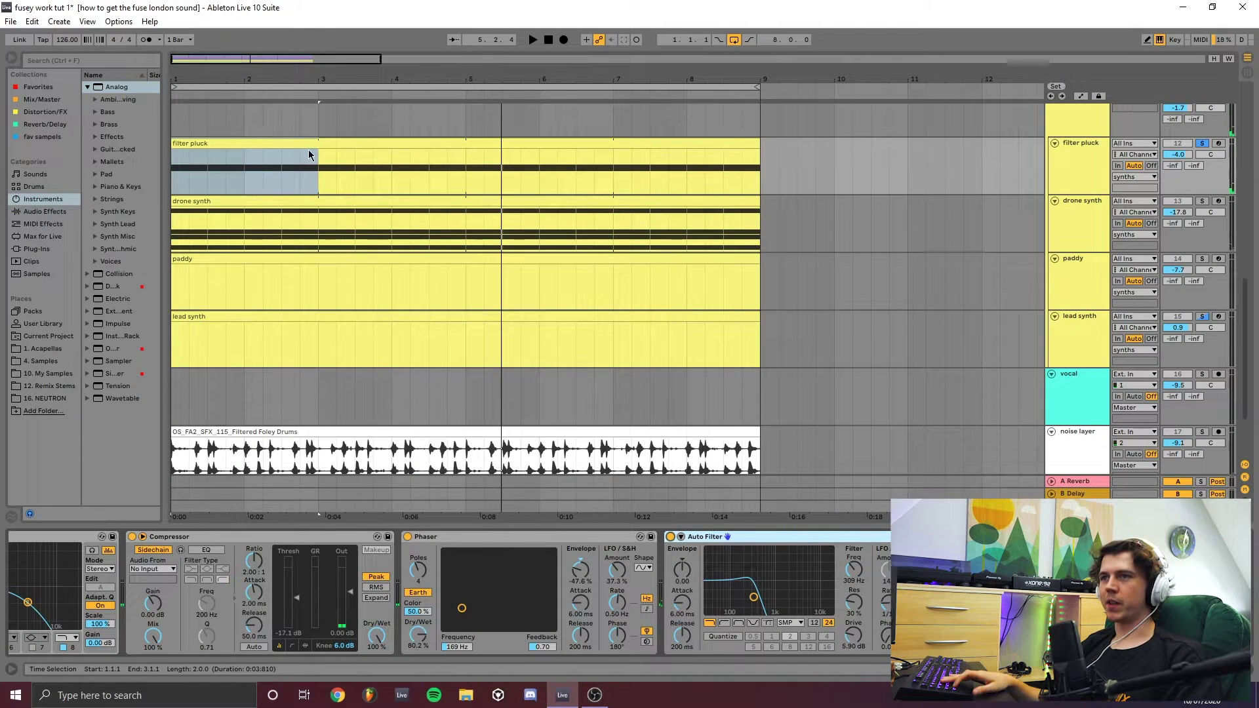
Step: Replace the held C#3 notes in the filter pluck clip with short hits, adding A2 and G#2 beneath the C#3 at 2.1.3
double_click(565, 143)
key(ctrl+z)
key(ctrl+z)
key(space)
click(384, 488)
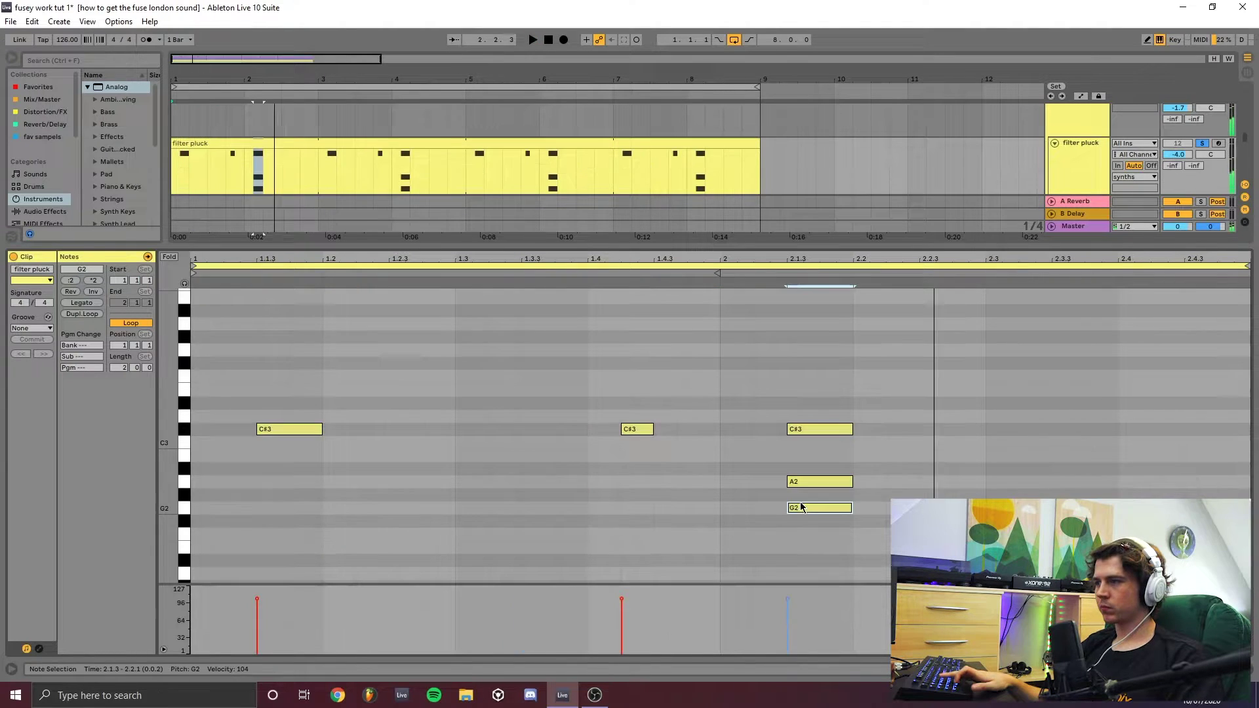
key(space)
drag(800, 506, 821, 377)
click(800, 542)
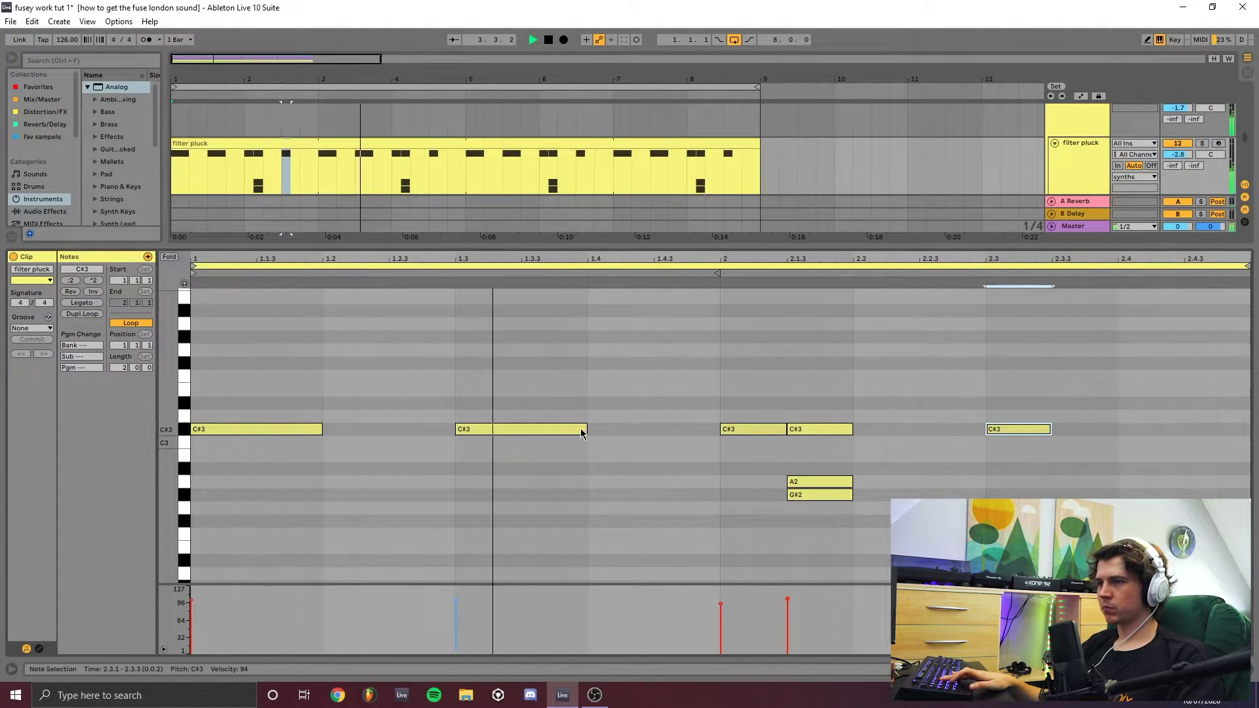
Step: Move the filter pluck's C#3 hits from 1.3 and 2.3 to 1.3.3 and 2.3.3
mouse_move(581, 430)
mouse_down()
mouse_move(520, 430)
mouse_move(573, 433)
mouse_up()
shift+click(1010, 429)
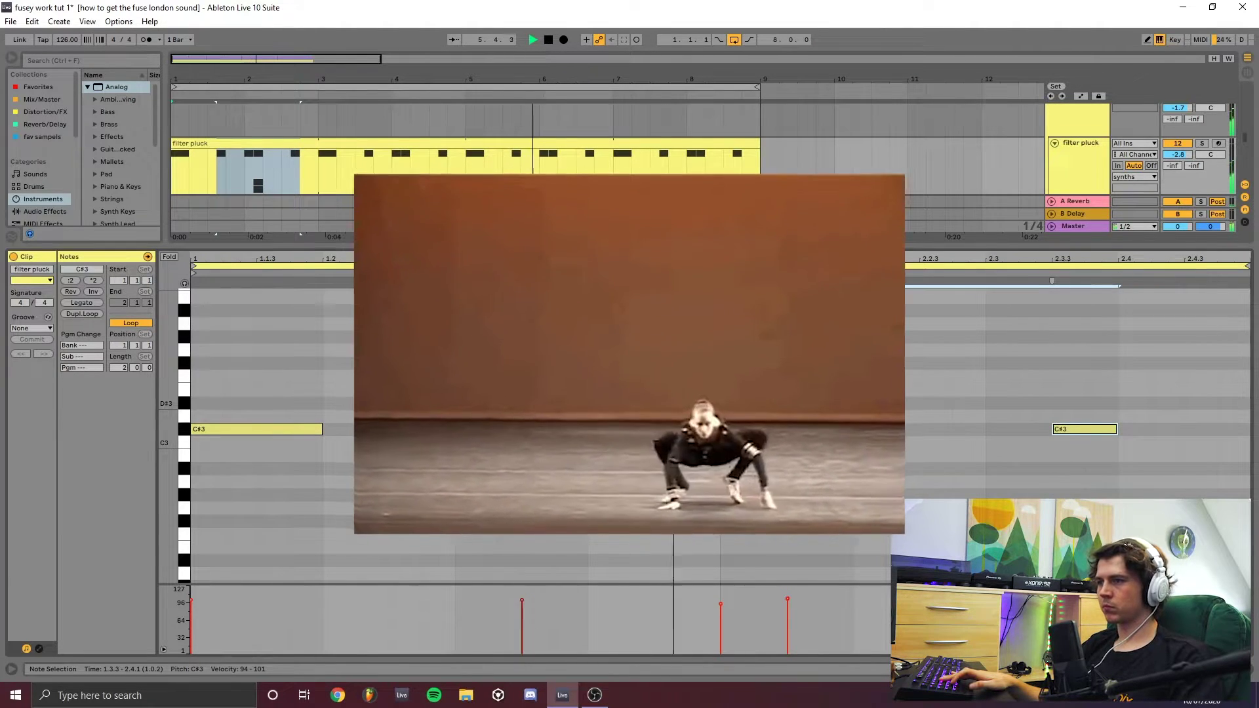
click(687, 433)
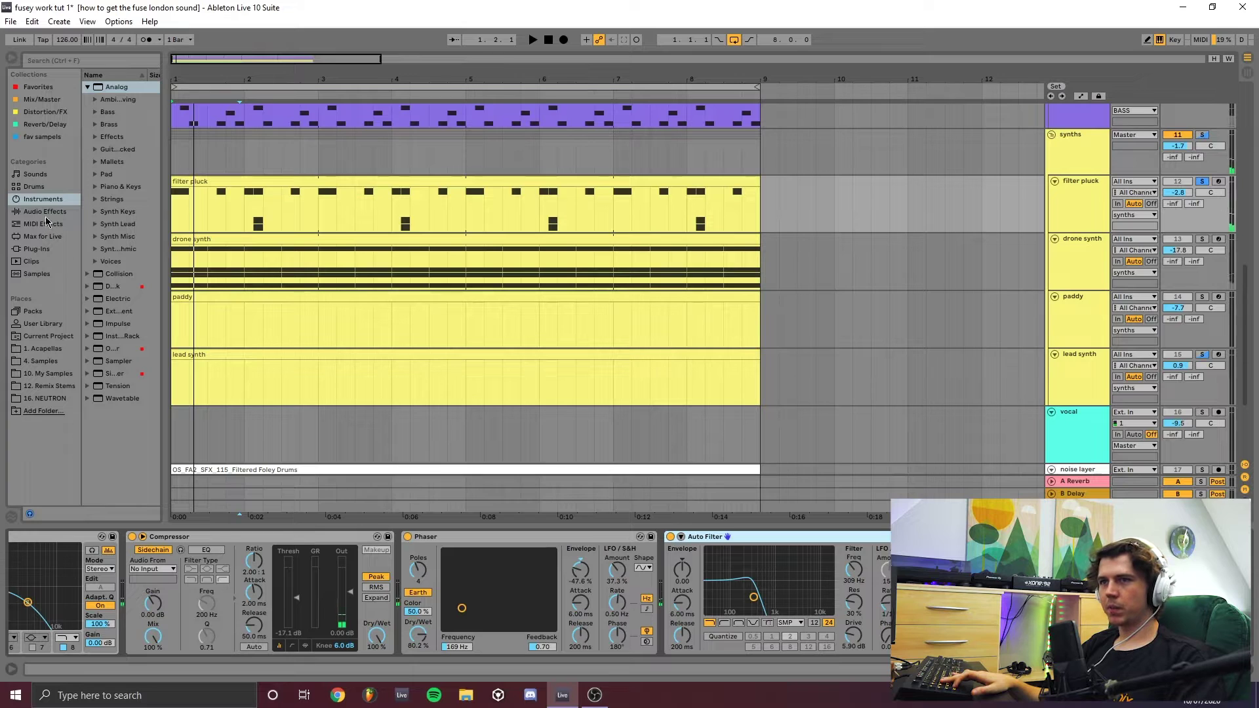
Step: Add an EQ Eight audio effect to the filter pluck track and save the set
click(45, 212)
drag(117, 351, 702, 457)
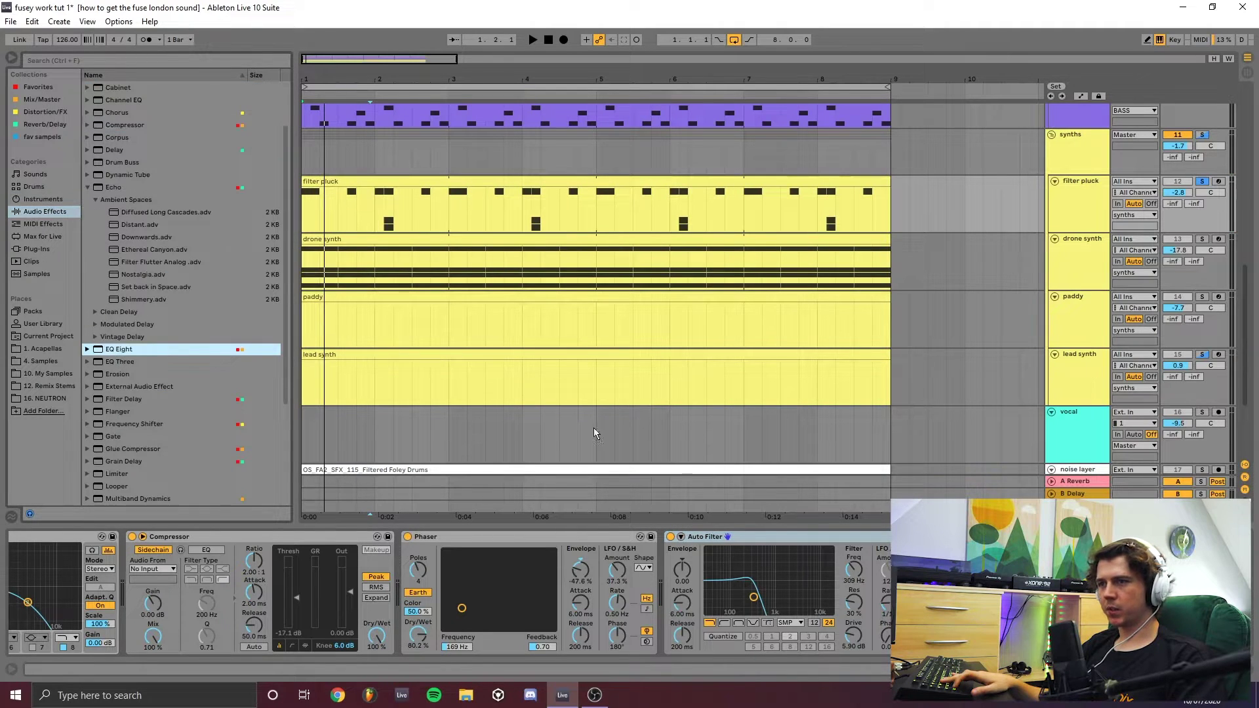
key(space)
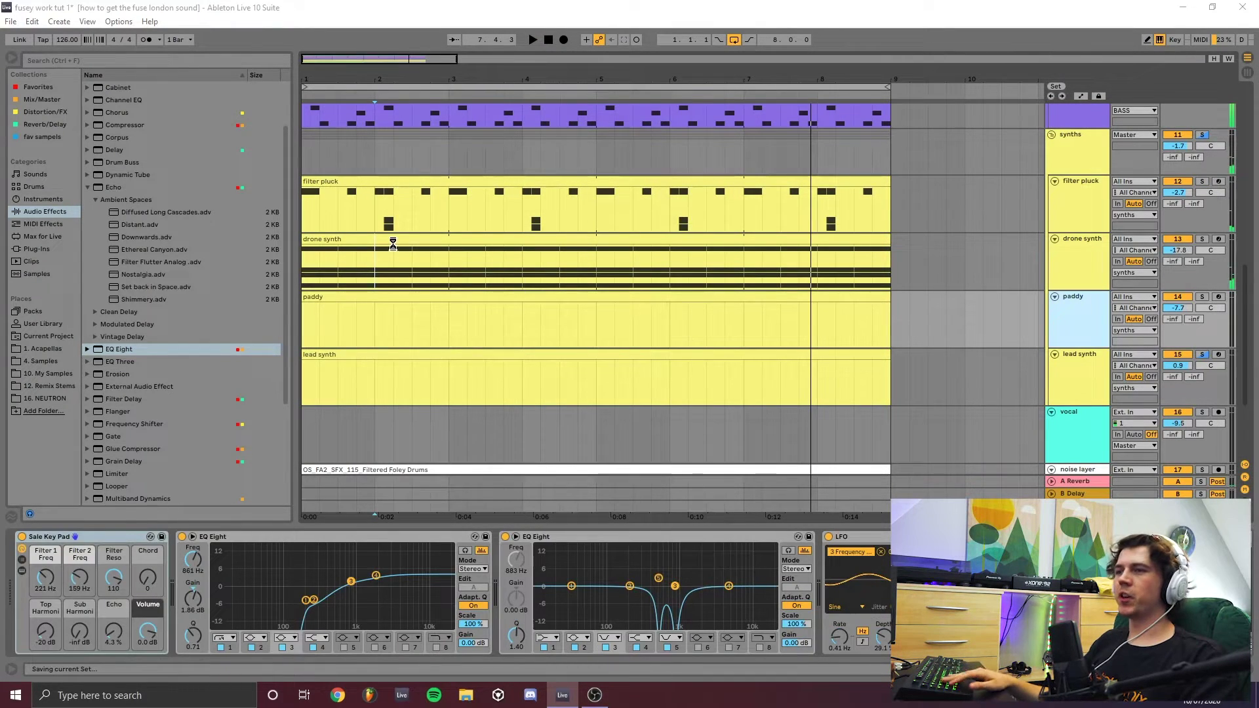
key(ctrl+s)
Step: Copy one beat of the drone synth's F#2, G#2, A2 and C#3 chord into the paddy clip at bar 2
click(384, 239)
double_click(357, 236)
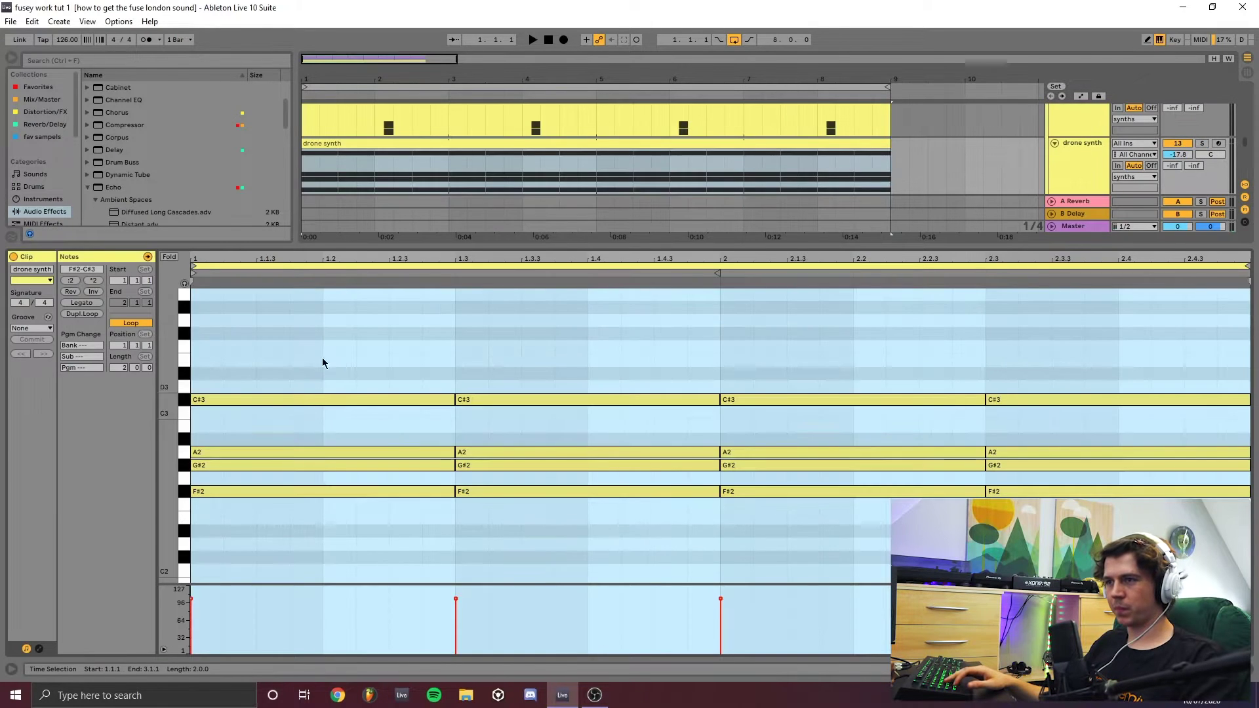
drag(324, 349, 368, 565)
key(ctrl+c)
scroll(365, 172, down, 1)
click(365, 172)
key(ctrl+v)
scroll(270, 326, up, 6)
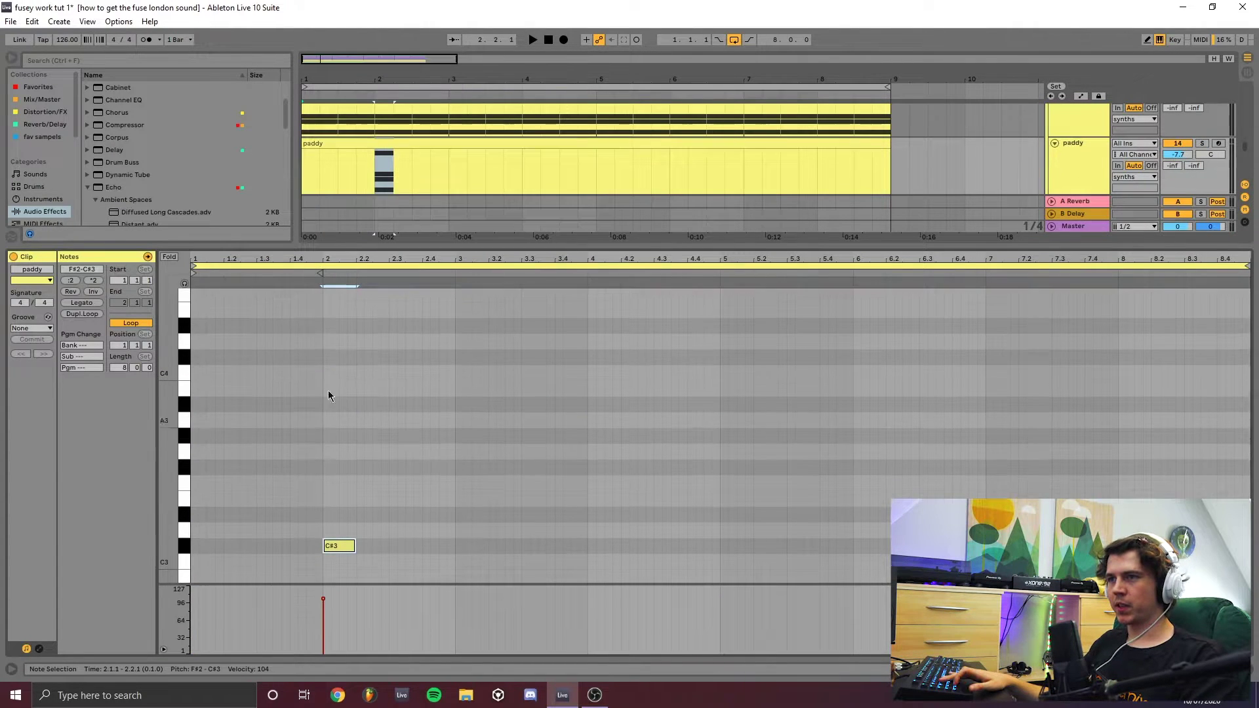
Step: Move the paddy chord to 1.2, shorten it, and copy it to 4.1.3 and 6.2
scroll(325, 272, down, 4)
drag(319, 382, 234, 387)
key(space)
key(space)
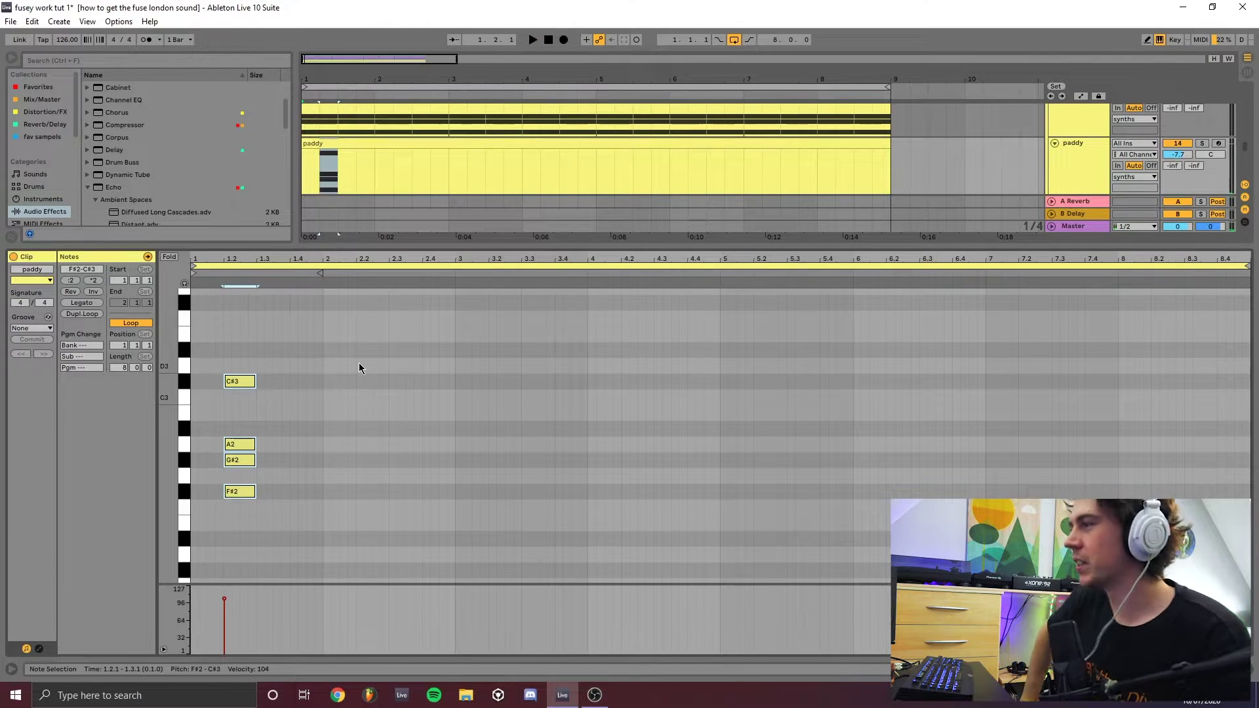
key(space)
drag(255, 379, 615, 394)
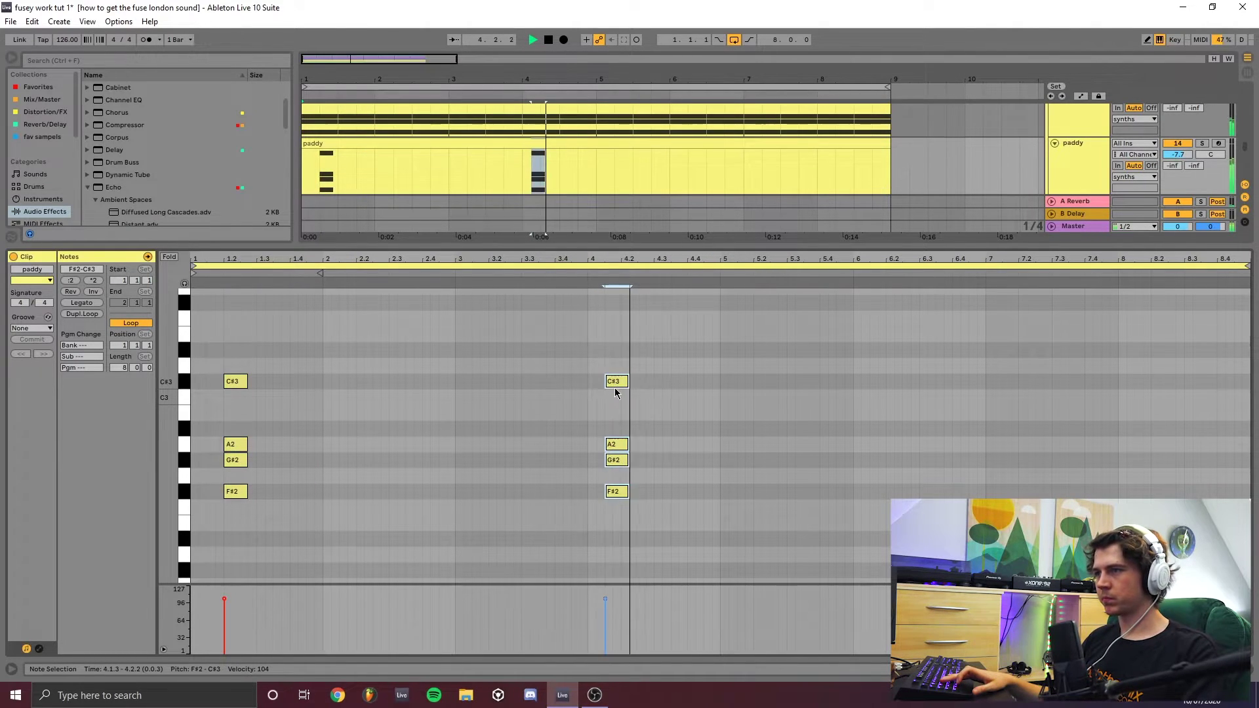
click(538, 377)
key(space)
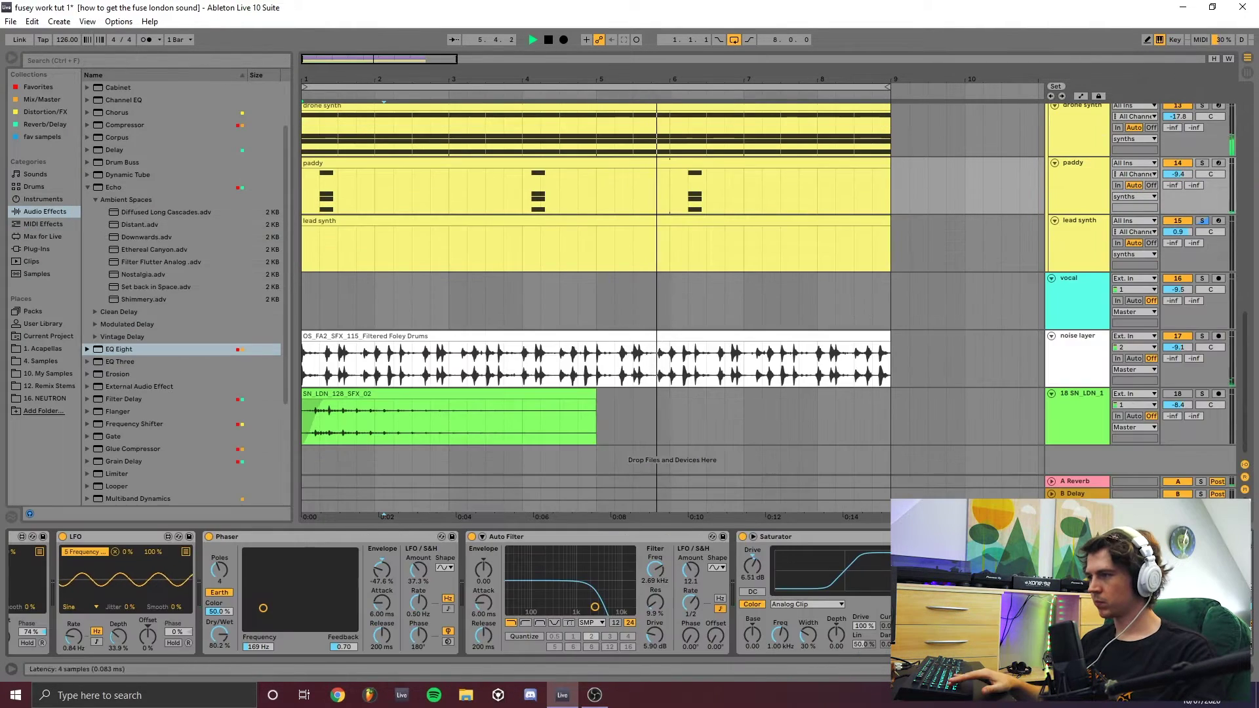
Step: Adjust band 3 of the paddy's first EQ Eight to 681 Hz with about 5 dB of cut
key(ctrl+alt+l)
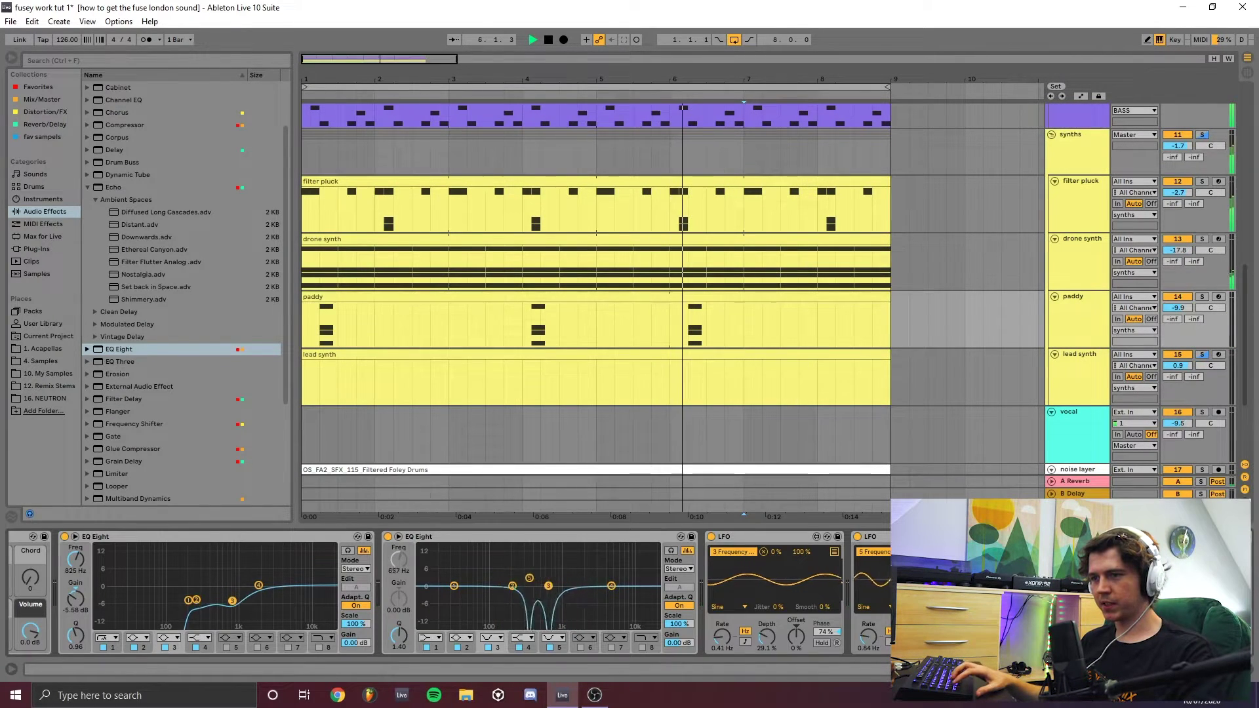
drag(232, 600, 233, 592)
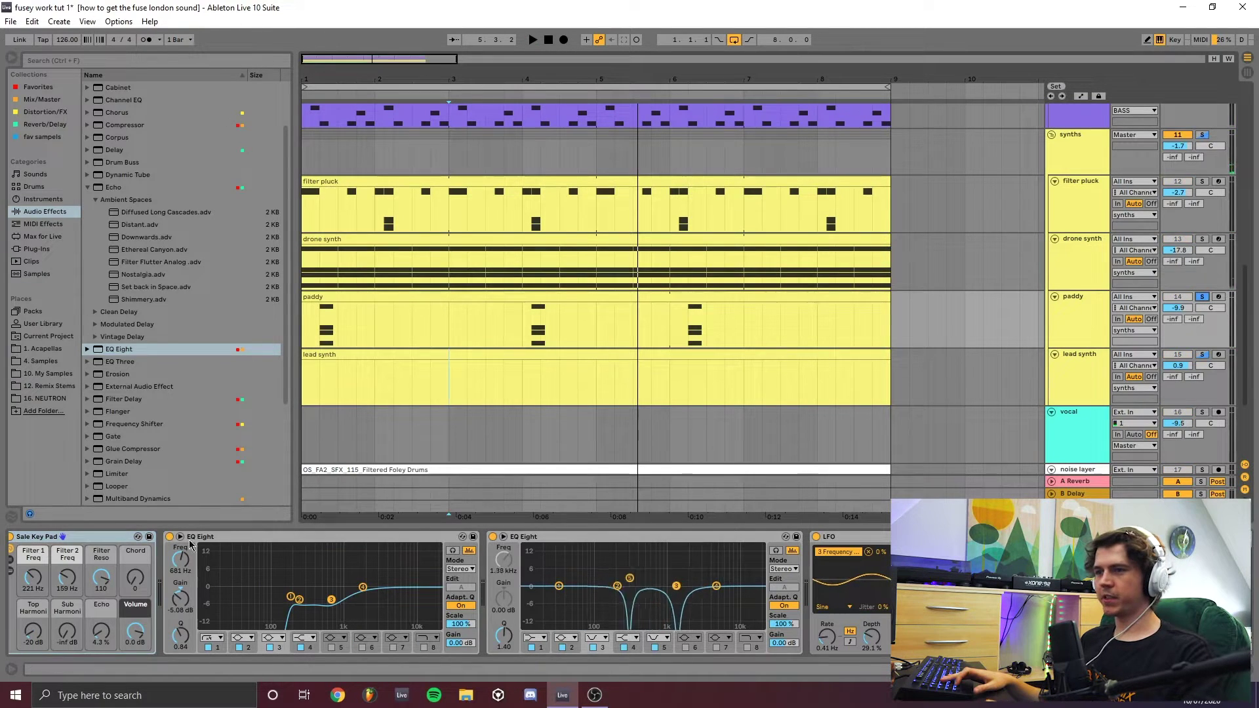
drag(190, 544, 558, 556)
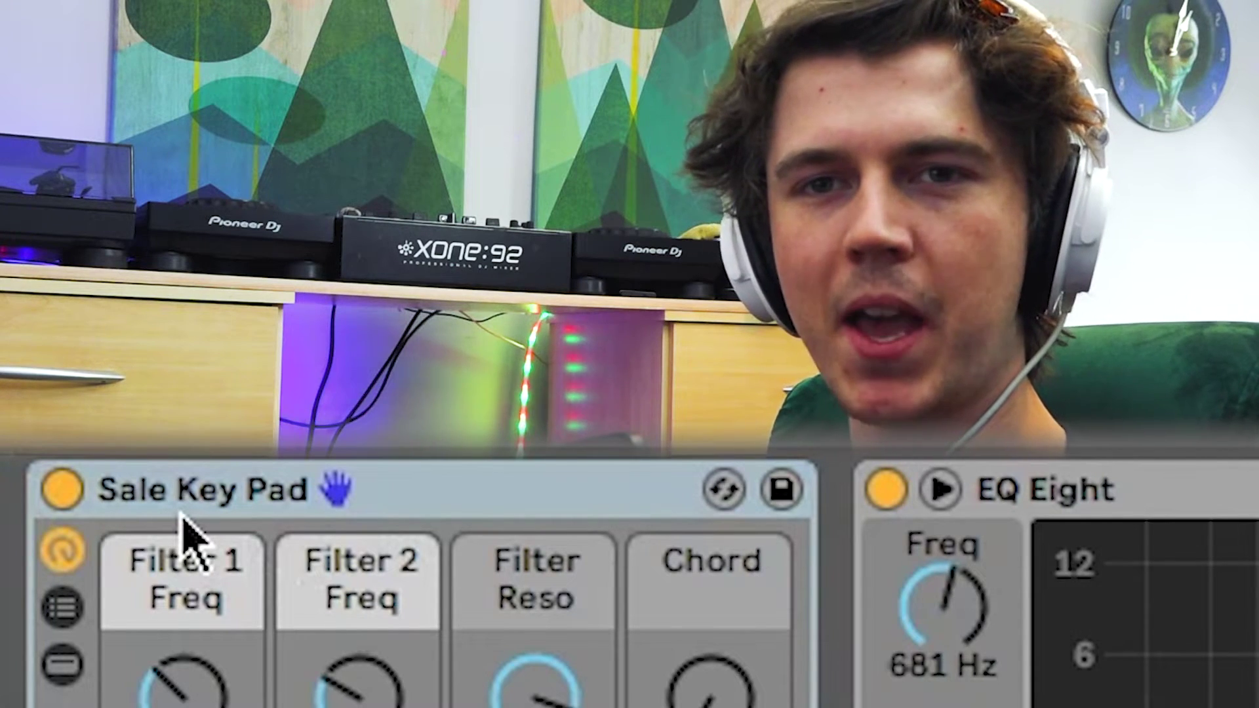
click(22, 572)
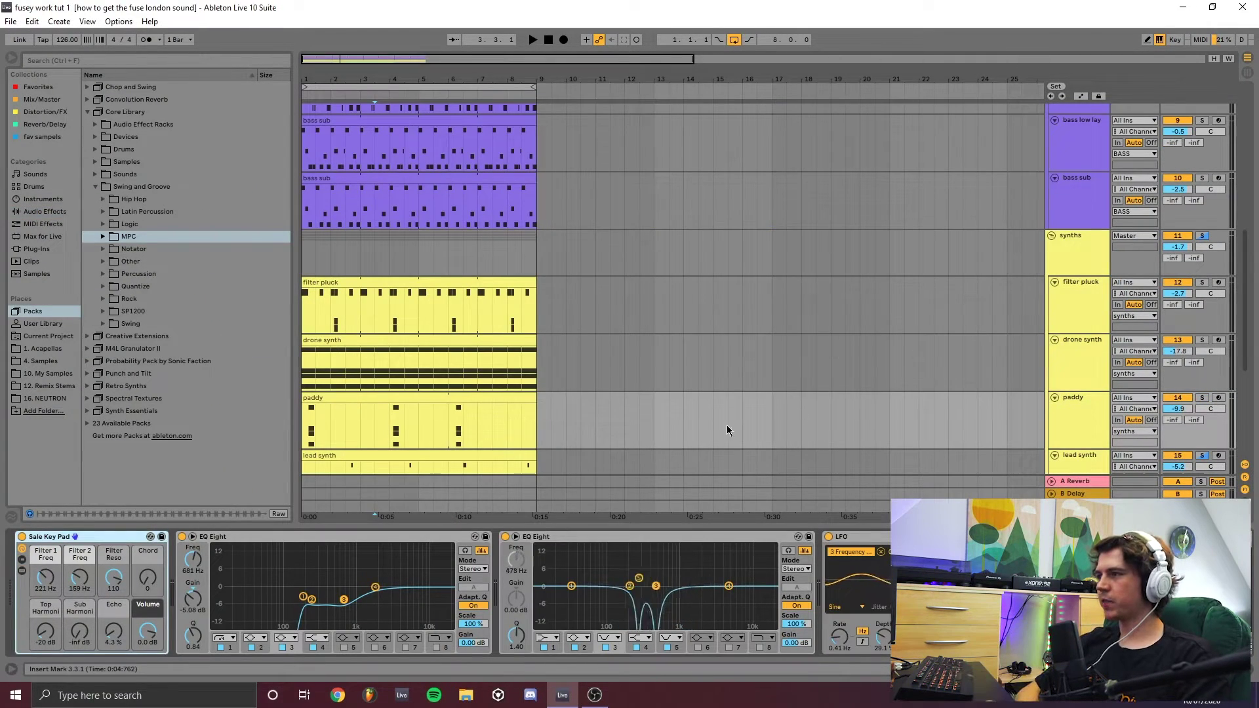
Step: Examine the soloed paddy's second EQ Eight and the LFO moving its notches while playing the chords
scroll(527, 352, down, 3)
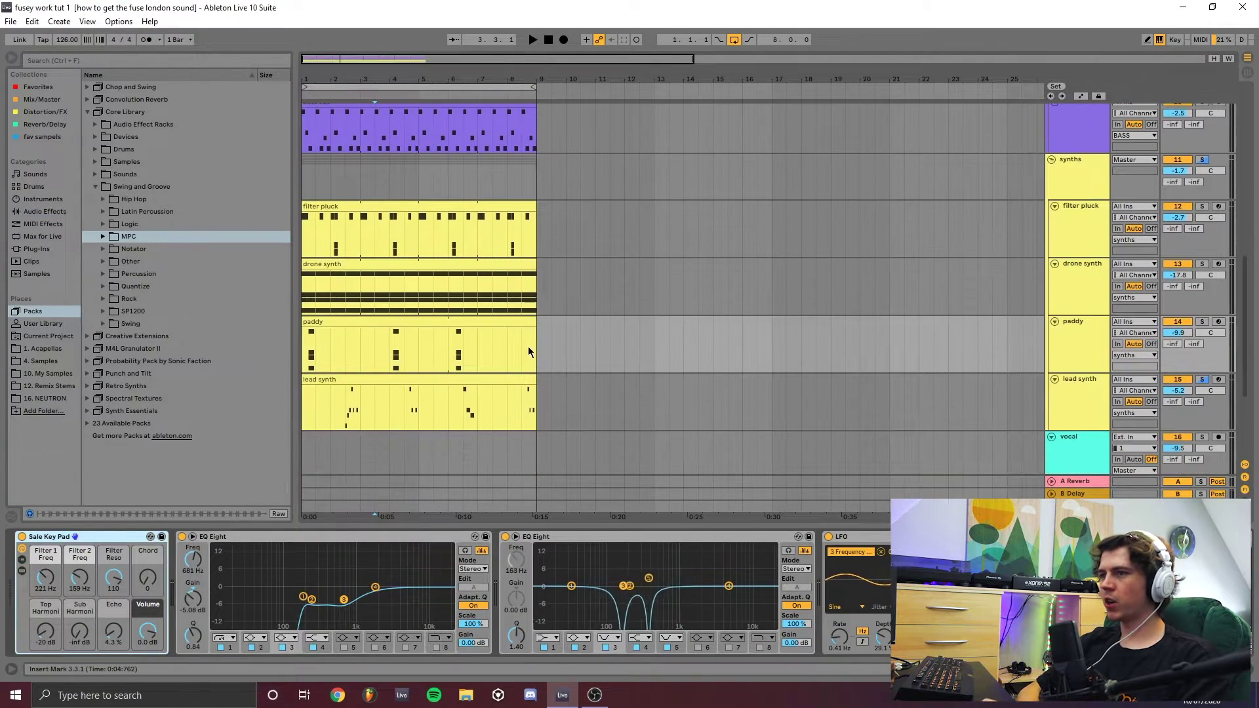
click(1203, 322)
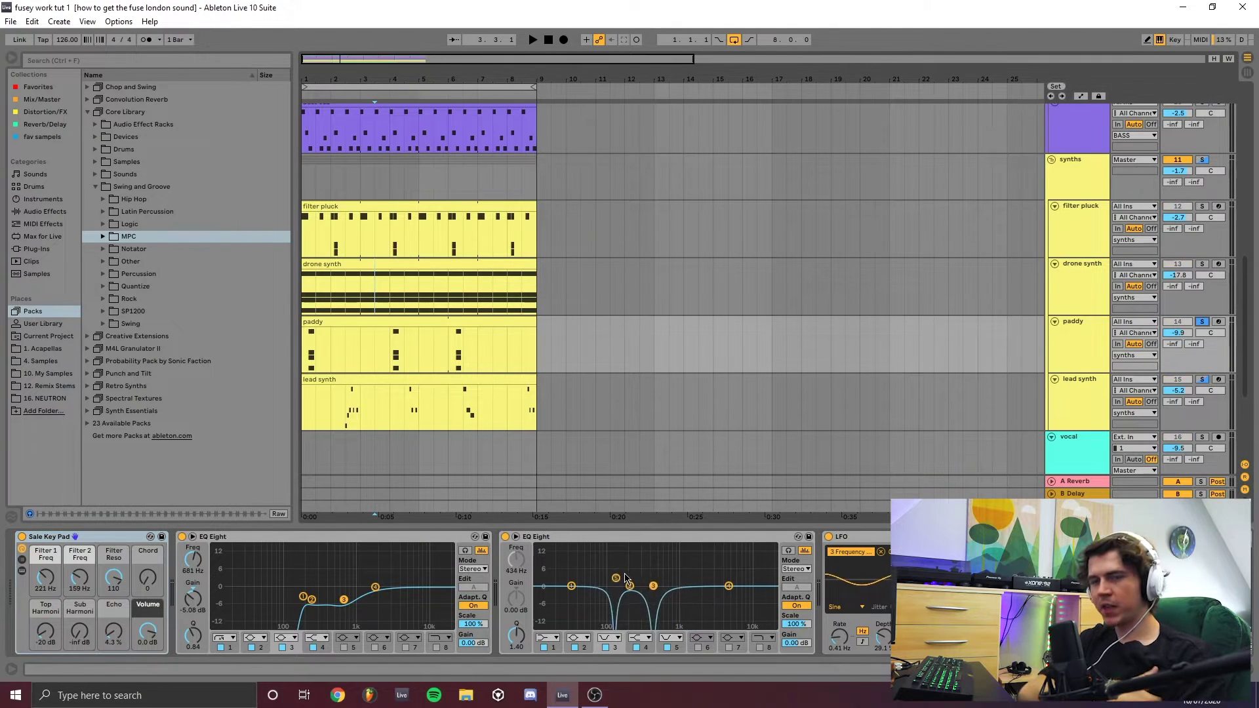
click(528, 542)
click(856, 537)
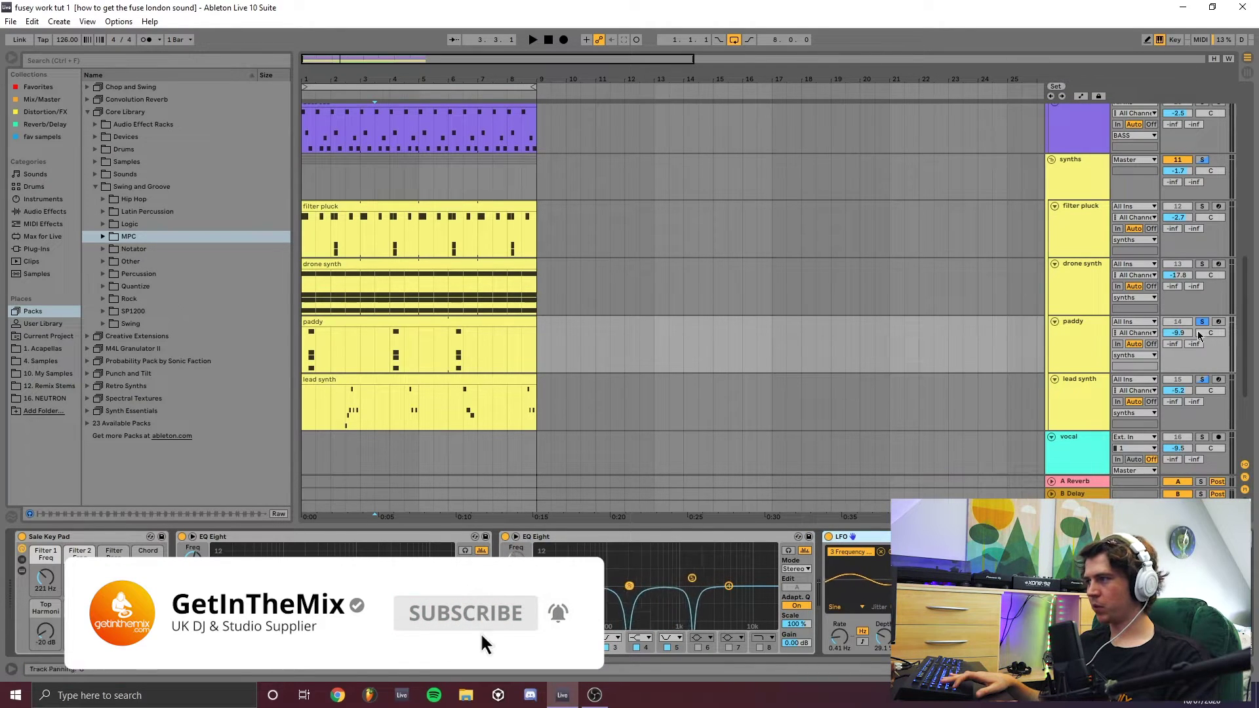
key(space)
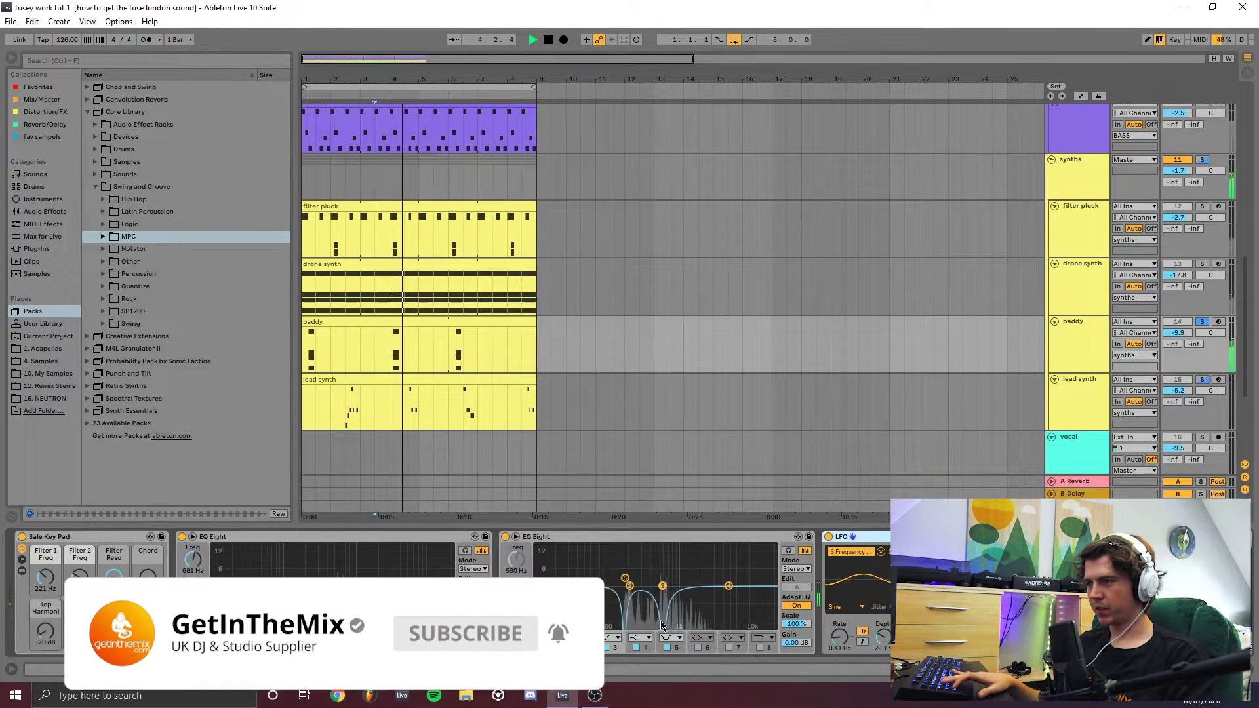
key(space)
click(453, 347)
key(space)
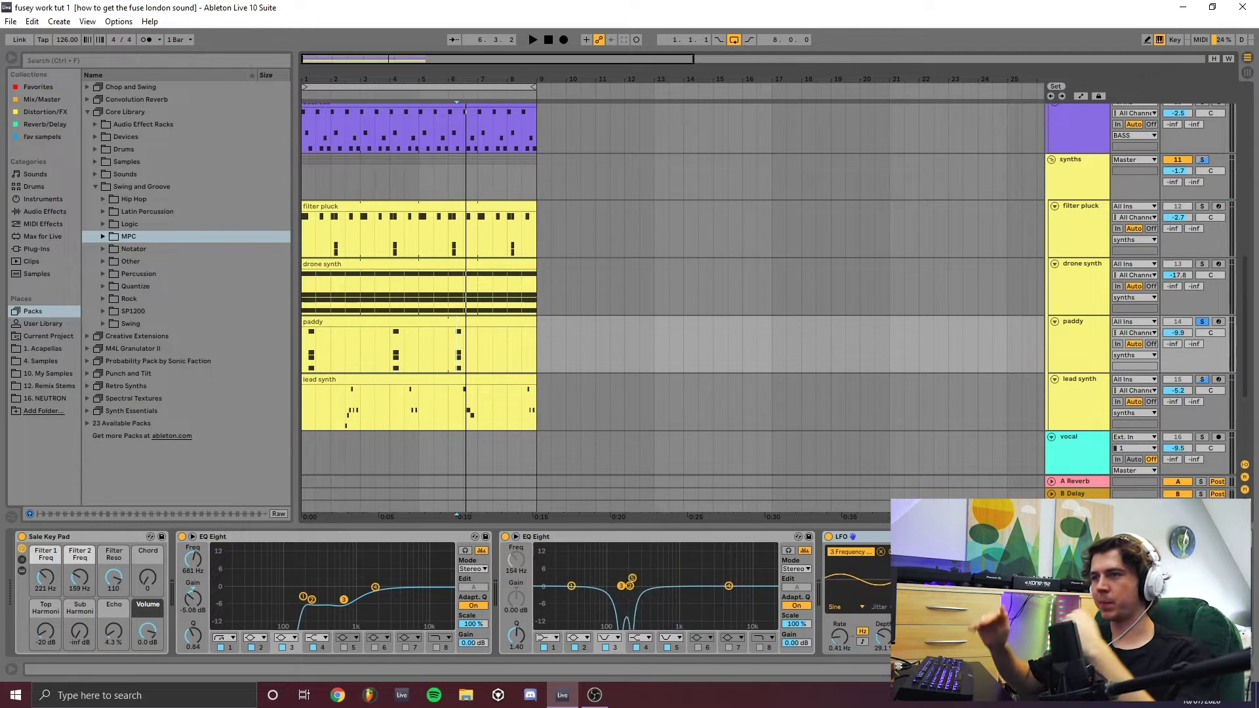
drag(537, 516, 608, 525)
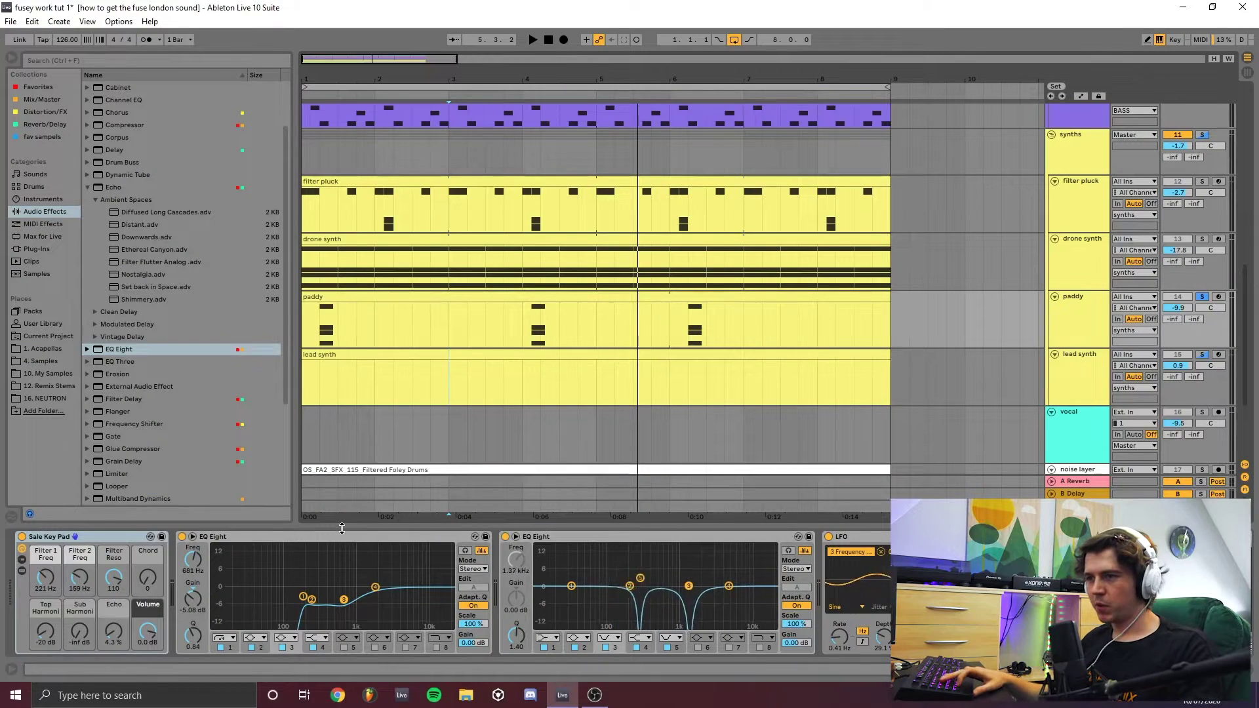
Step: Save the set, then solo the lead synth track and start playback
drag(341, 528, 342, 656)
key(ctrl+s)
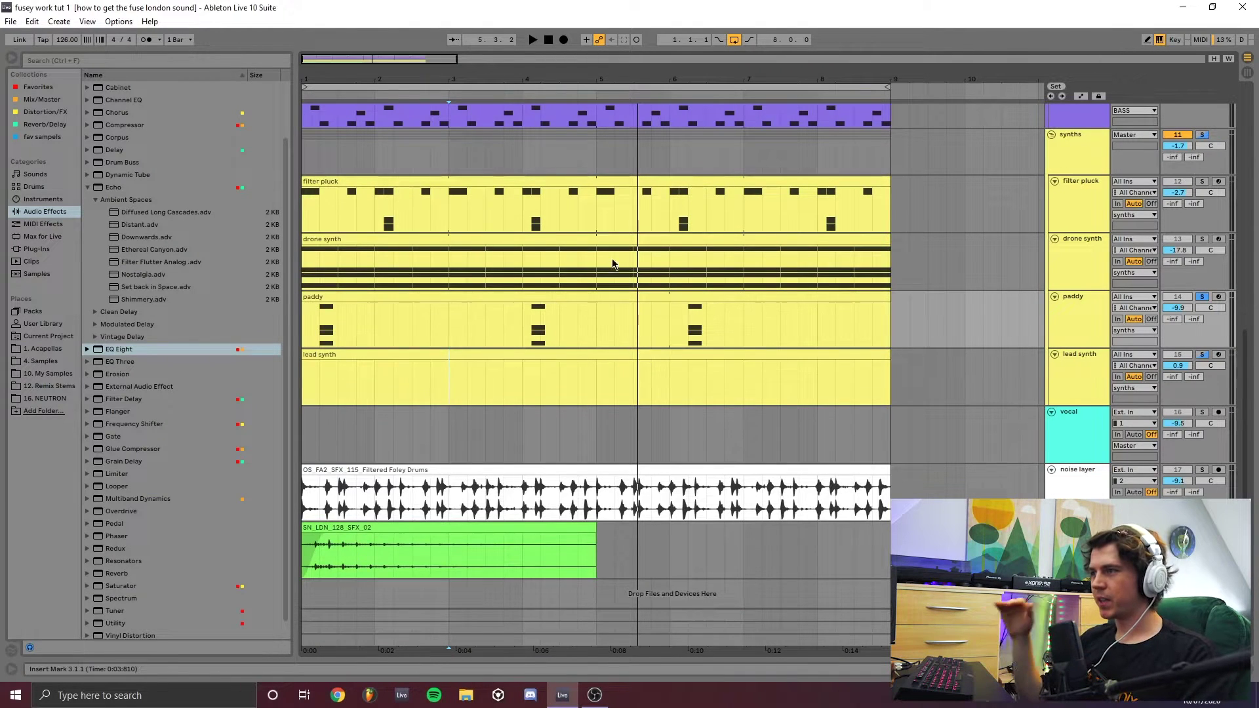
scroll(616, 266, up, 10)
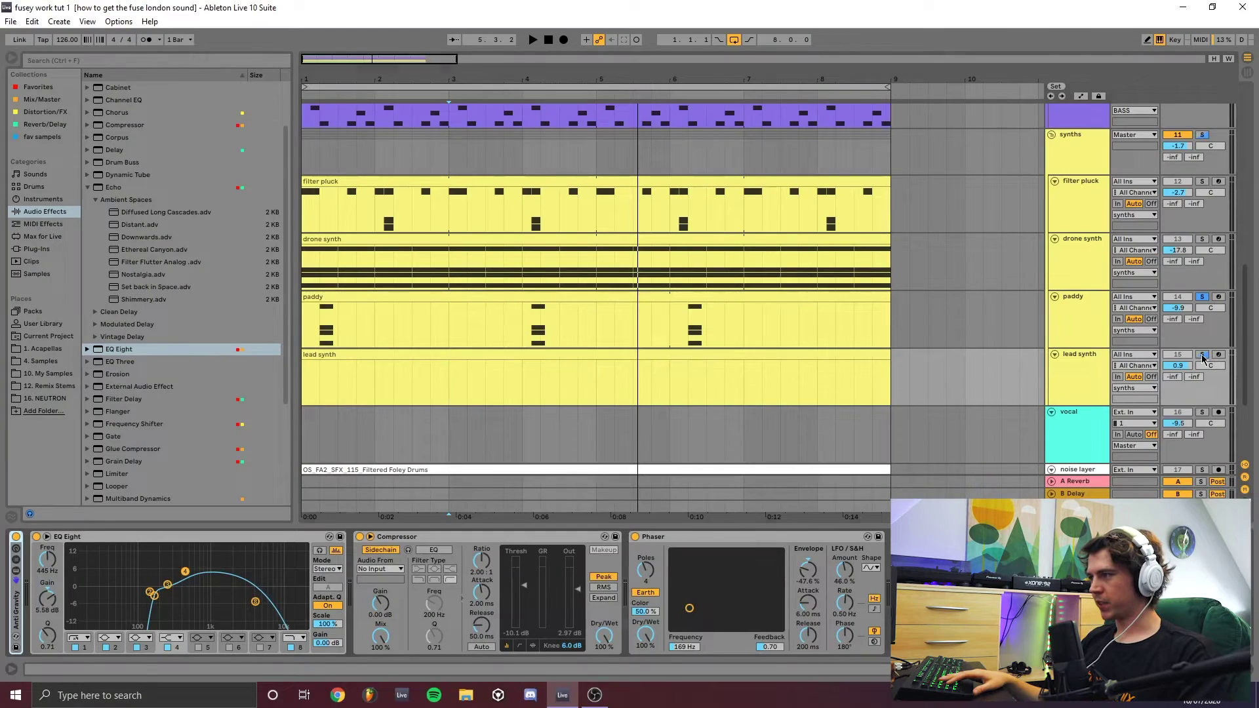
click(1201, 354)
key(space)
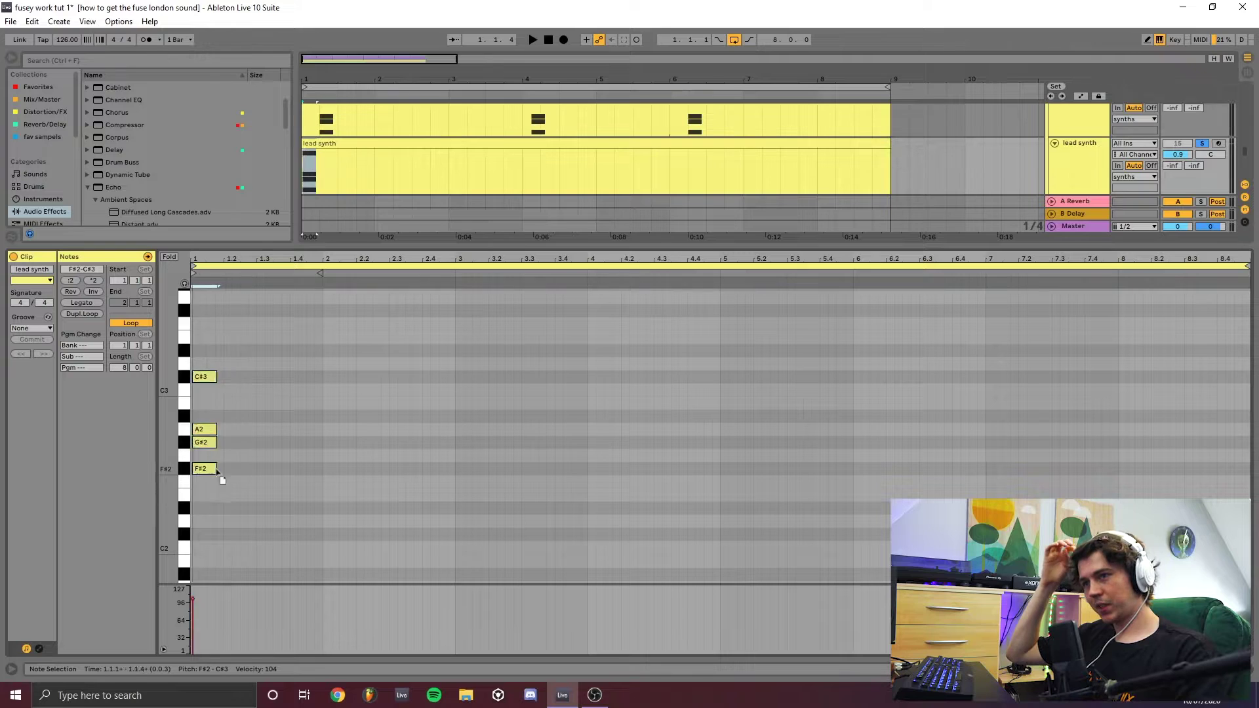
Step: Move the lead synth chord to 2.3 and spread its notes into a rising run of short F#2, G#2, A2 and C#3 hits
drag(209, 471, 403, 476)
click(461, 463)
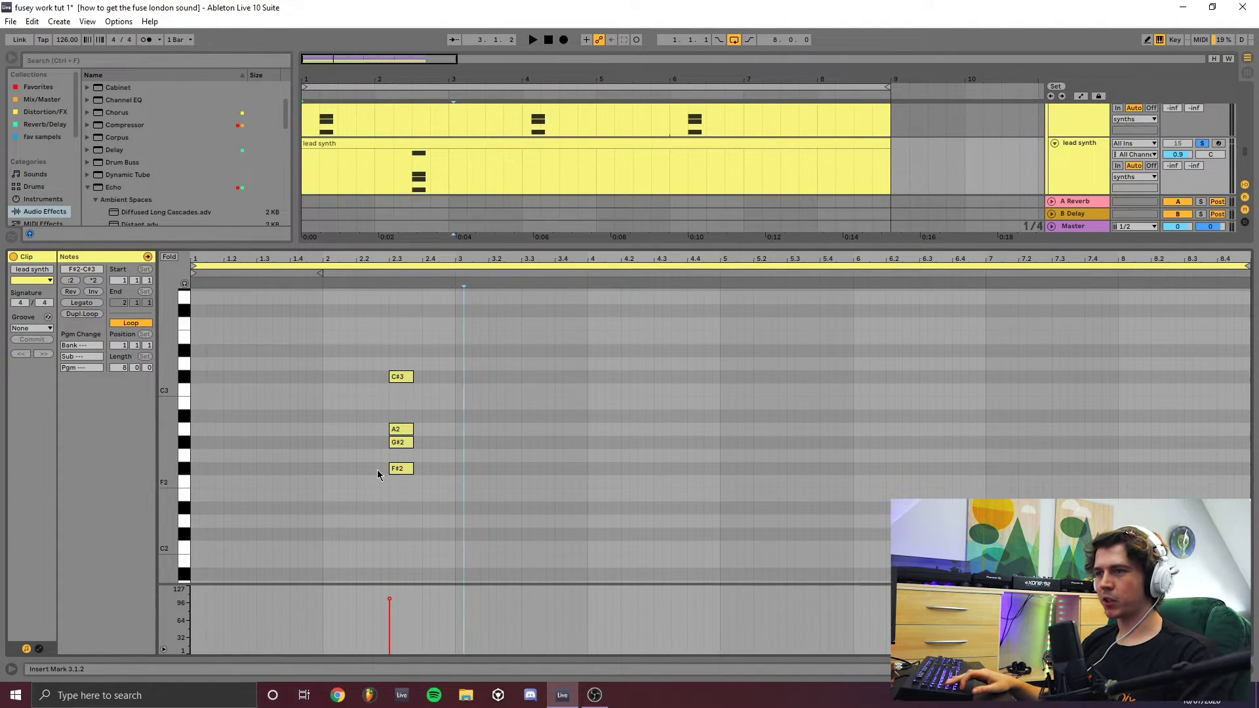
drag(399, 442, 436, 432)
drag(404, 377, 450, 387)
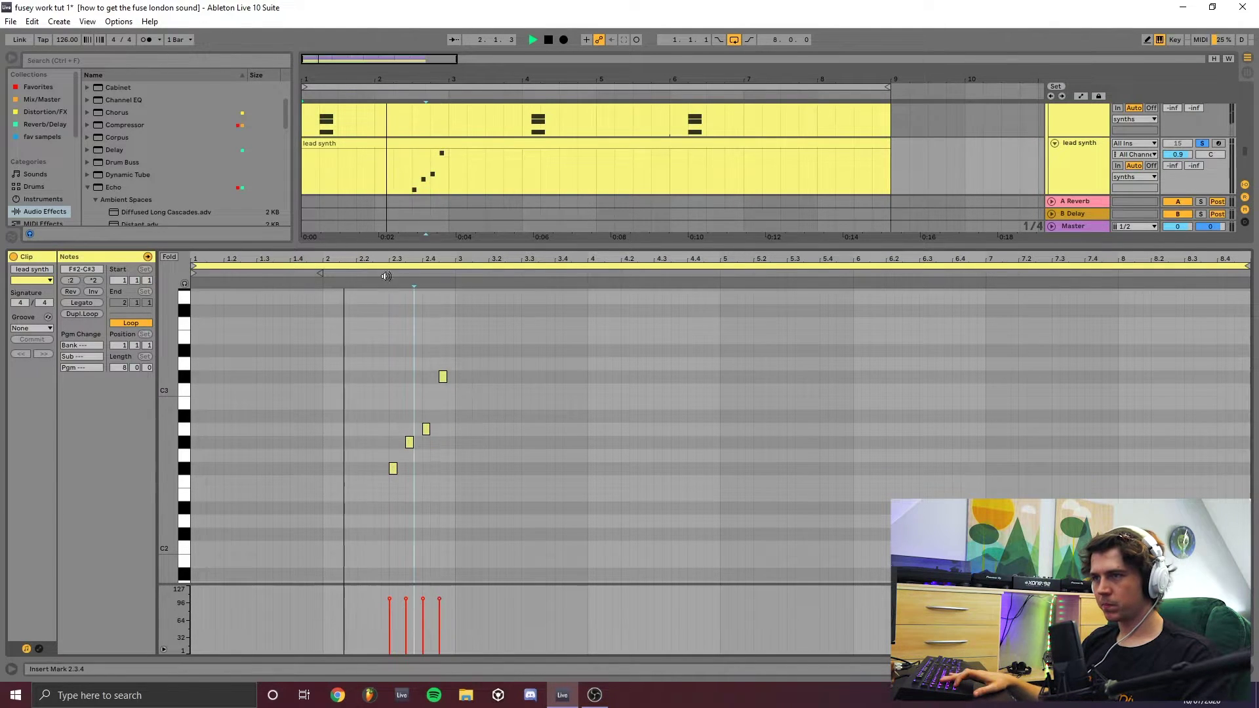
Step: Transpose all the lead synth notes up one octave and tighten the start of the run at 2.3
drag(388, 261, 389, 315)
click(406, 400)
drag(499, 347, 371, 505)
drag(502, 261, 502, 261)
key(shift+Up)
scroll(458, 354, up, 2)
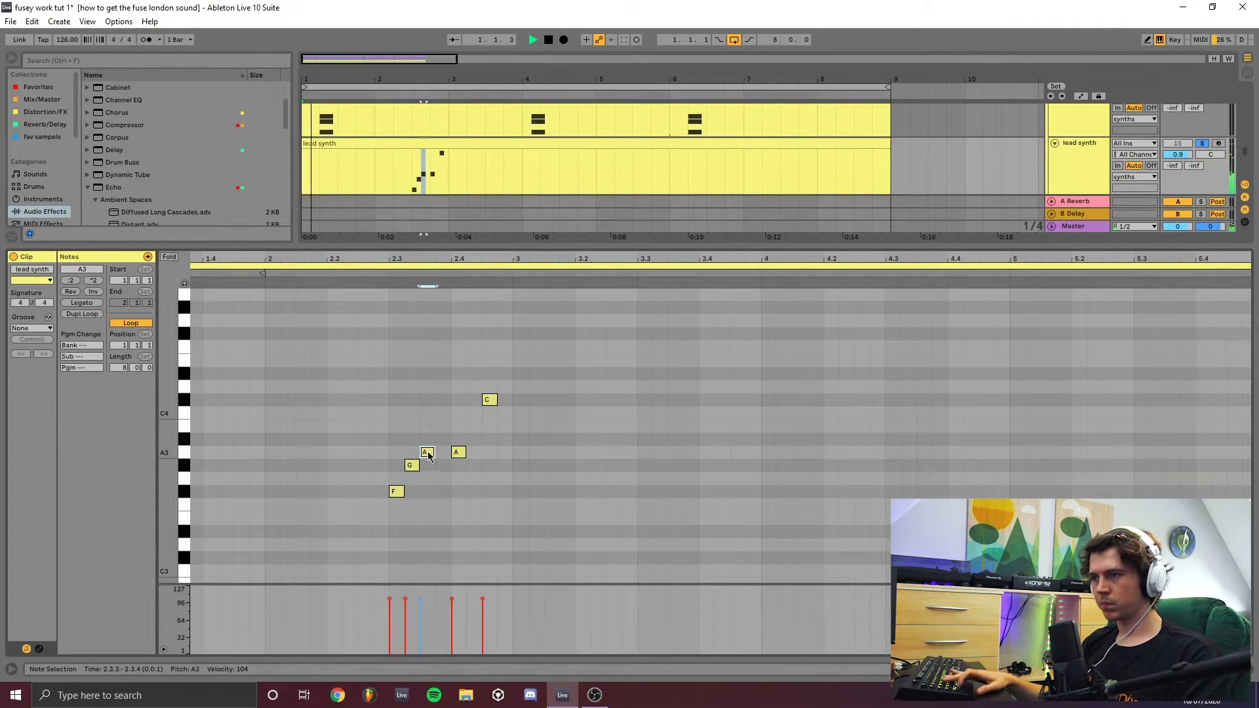
Step: Add a C#4 at 2.3.4 in the lead synth and place short C#4 and A3 phrases in bars 4, 6 and 8, ending bar 6 on G#3
double_click(443, 399)
click(667, 413)
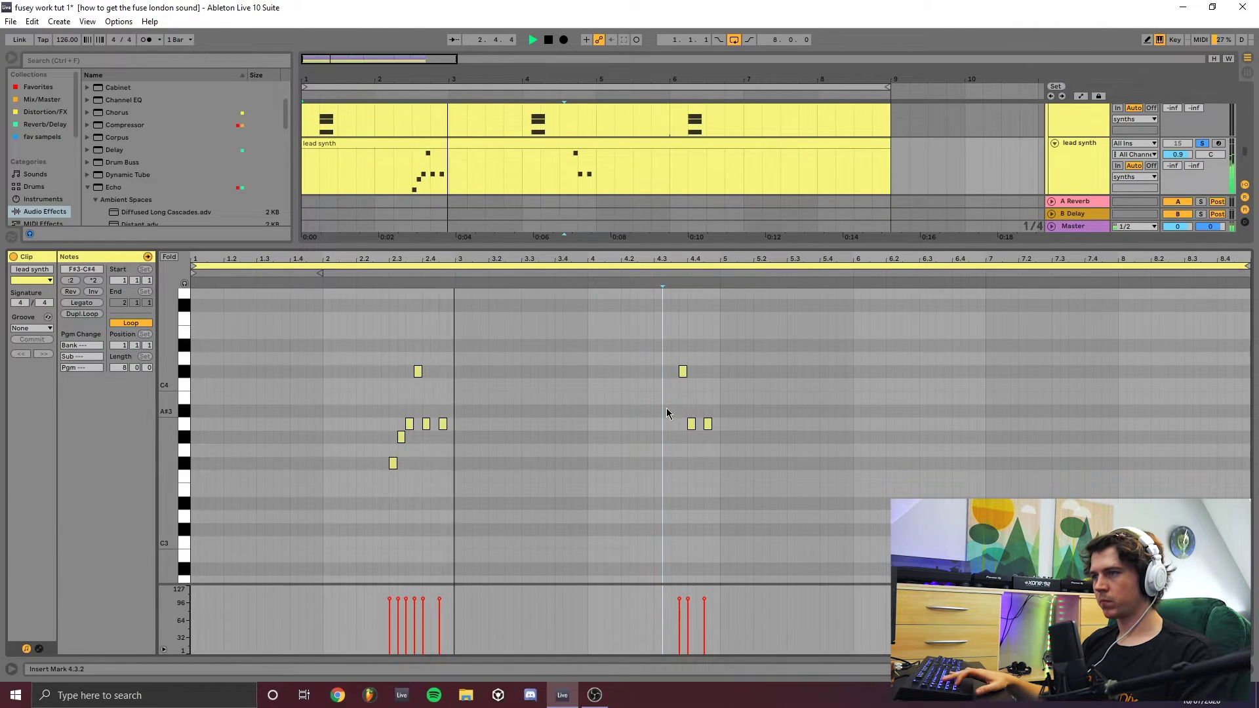
drag(494, 337, 833, 463)
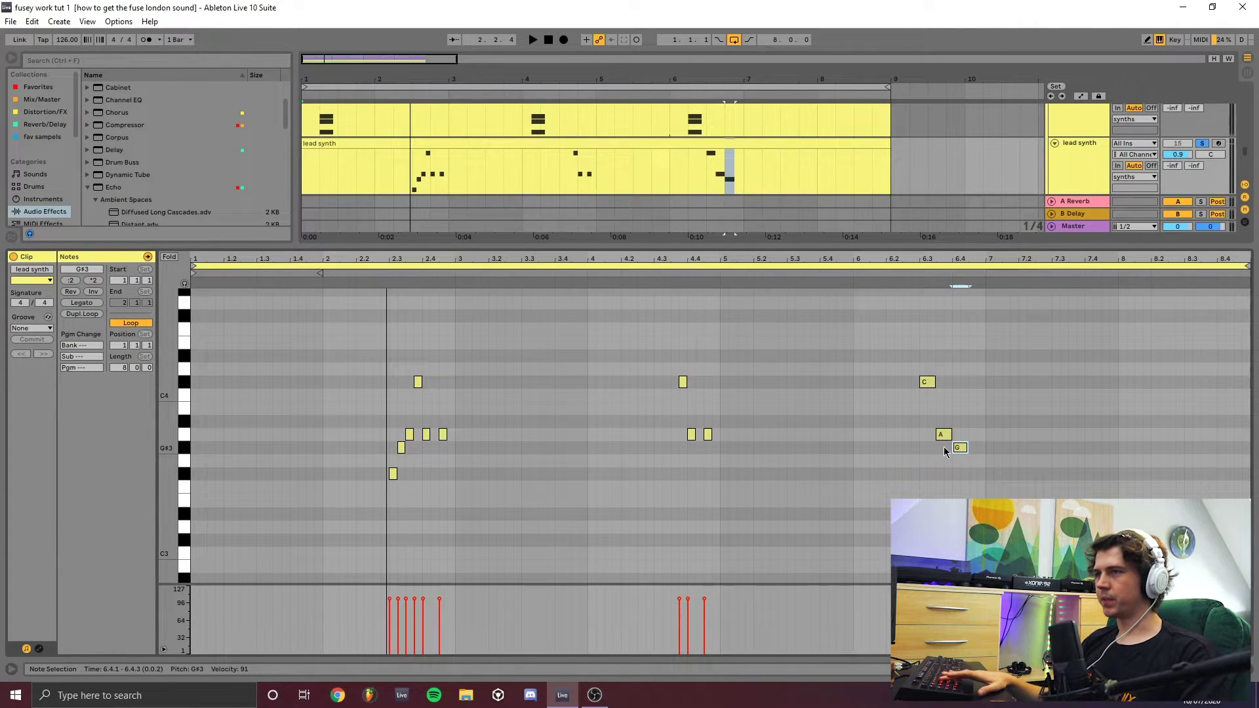
key(space)
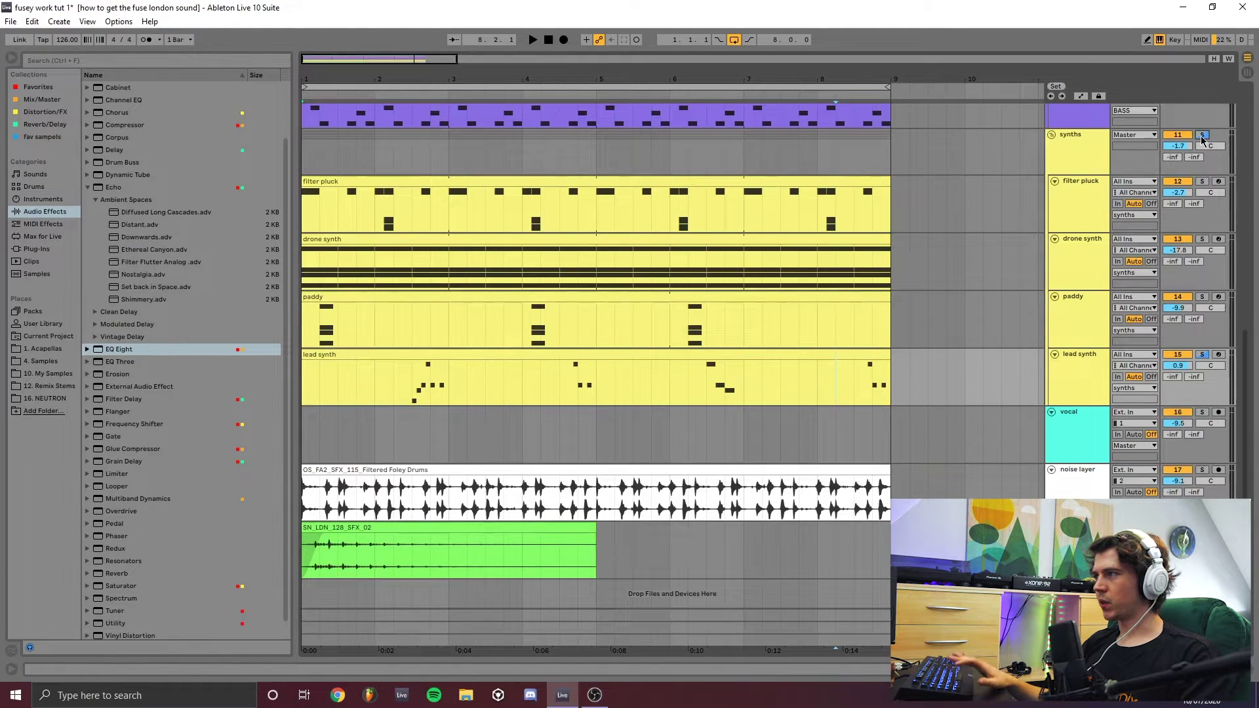
Step: Play the synth parts together and set the playback start to bar 2
key(space)
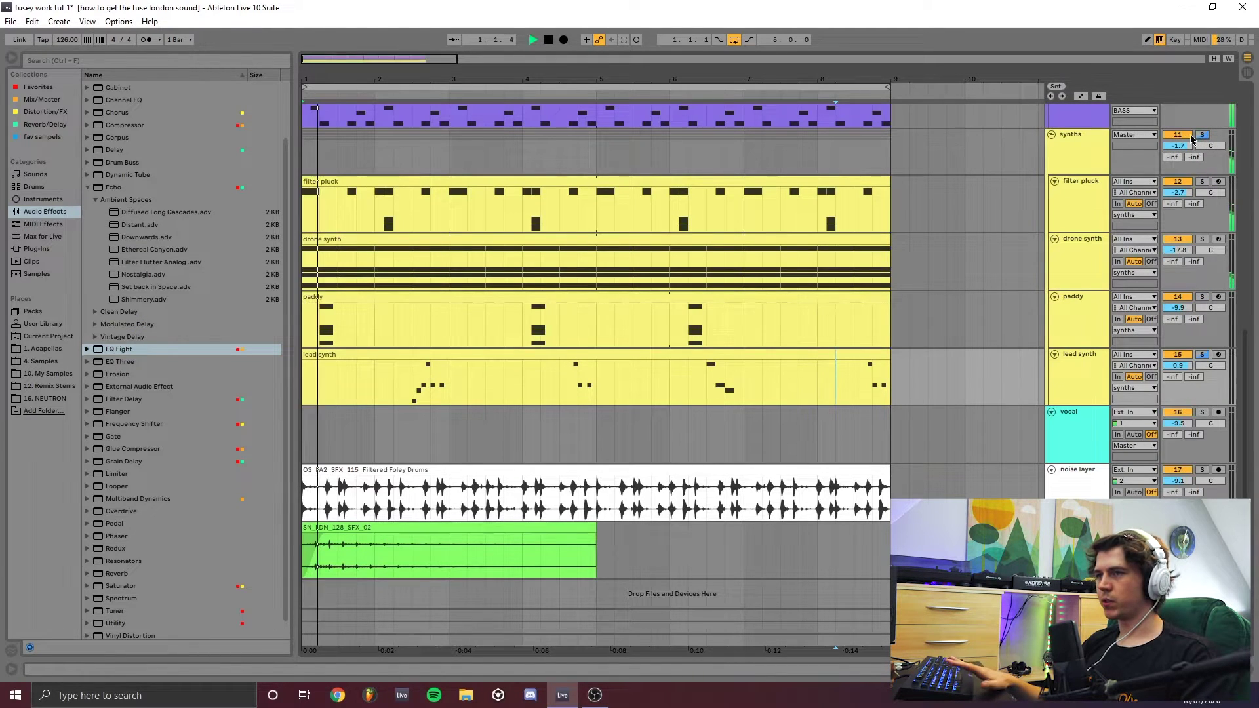
click(391, 214)
click(376, 208)
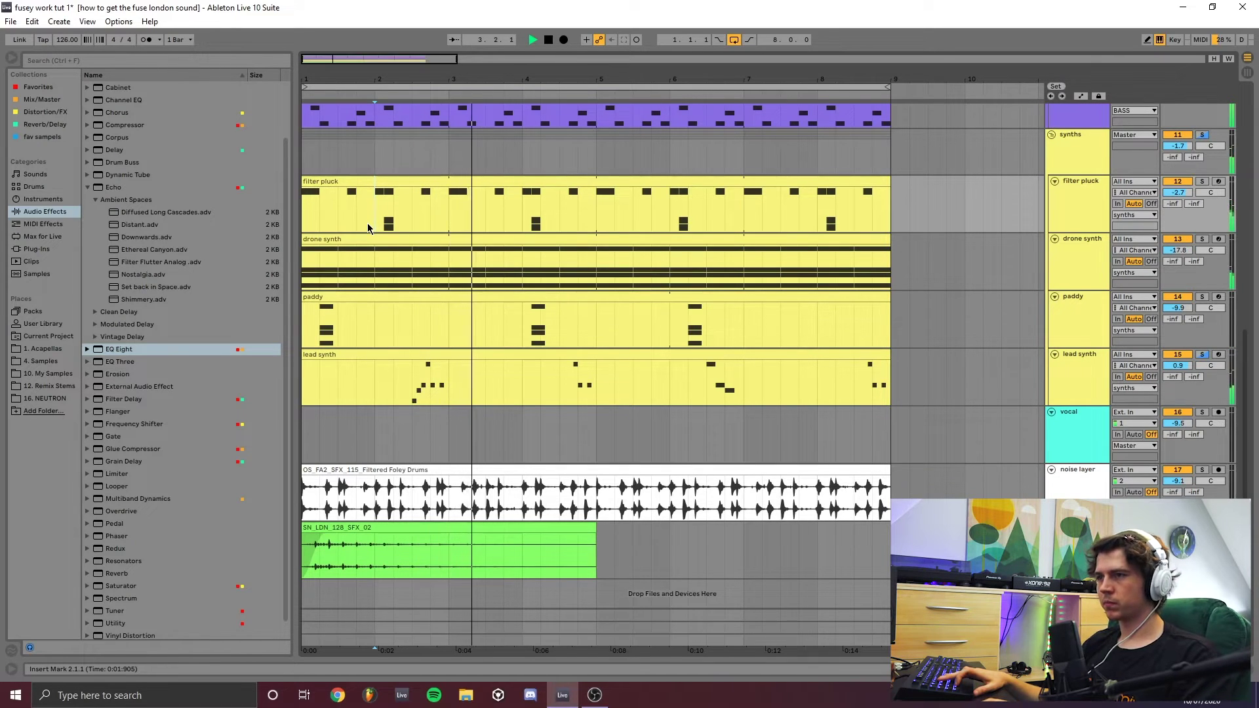
Step: Lower the lead synth's volume to -2.5 dB, solo the track and save the set
double_click(1058, 372)
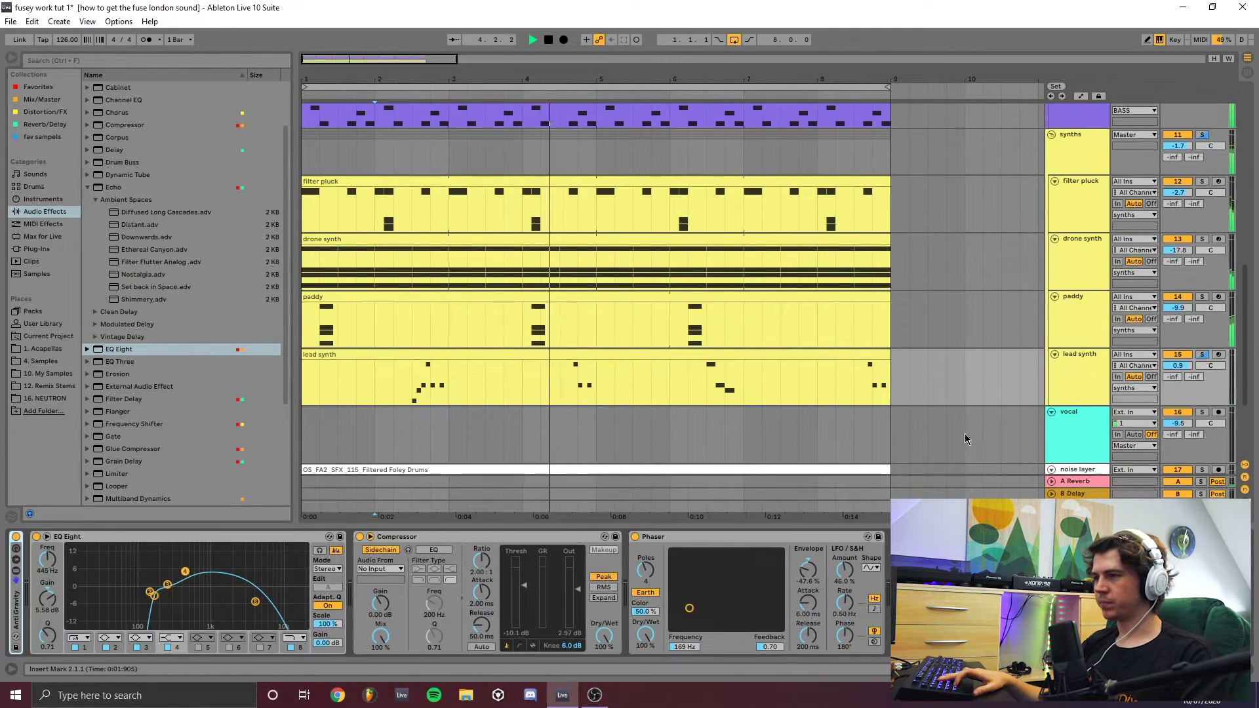
drag(1178, 365, 1178, 383)
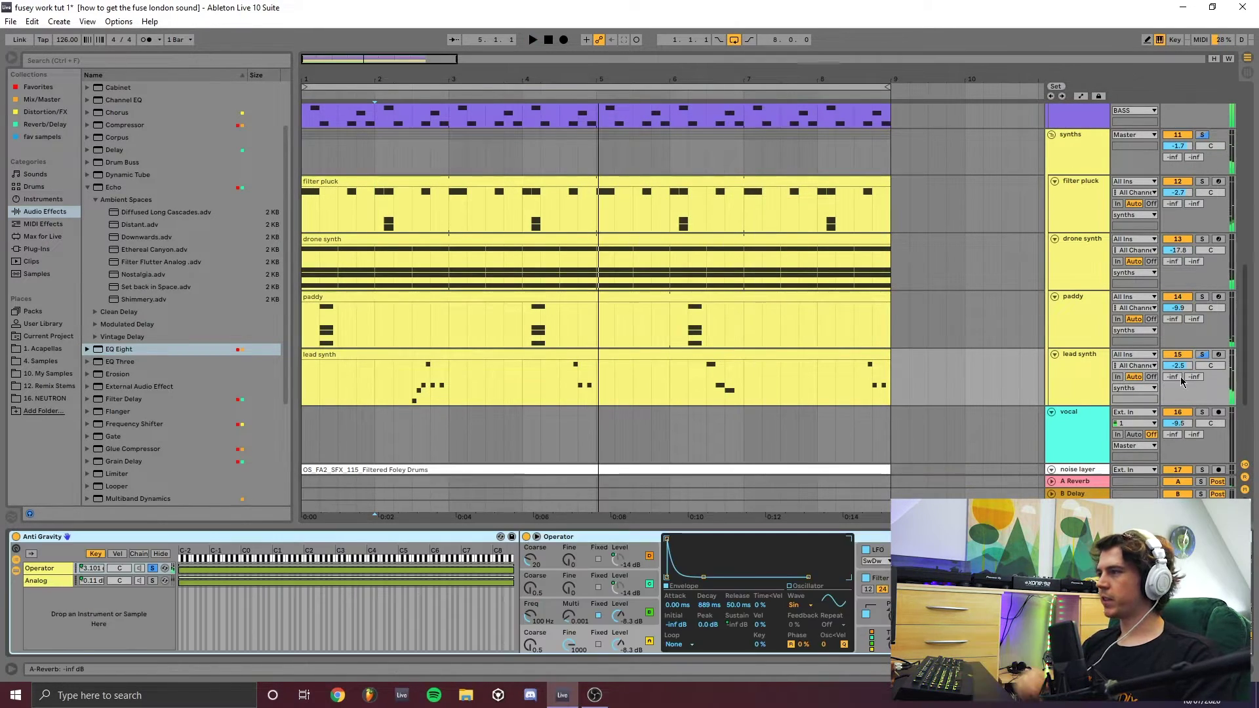
click(1202, 355)
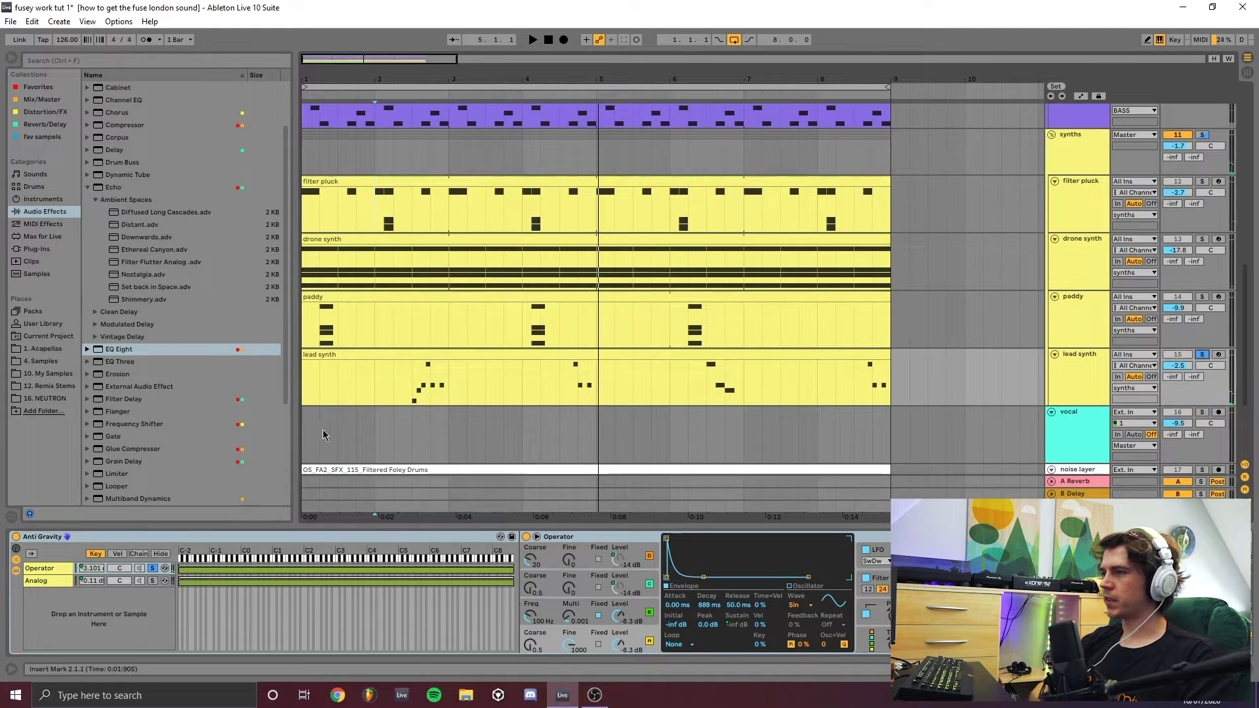
key(ctrl+s)
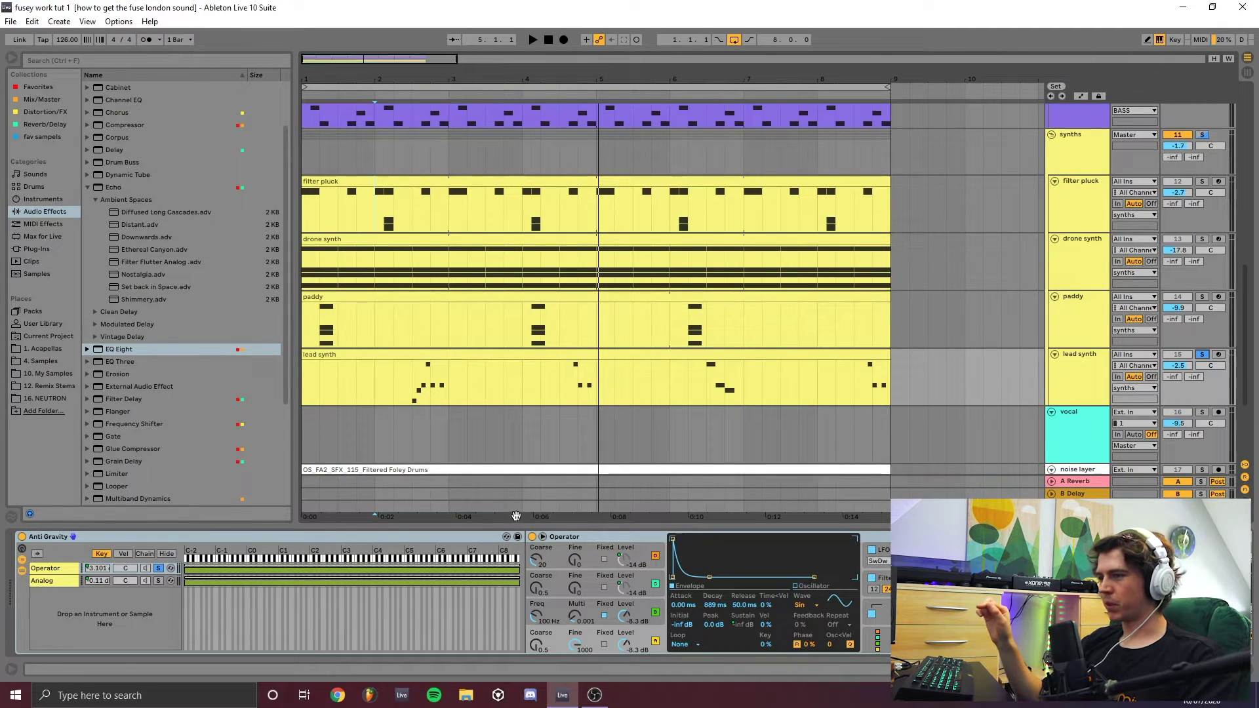
Step: Inspect the Analog and Operator chains in the lead synth's Anti Gravity rack and listen to the part from bar 2
click(61, 580)
click(44, 569)
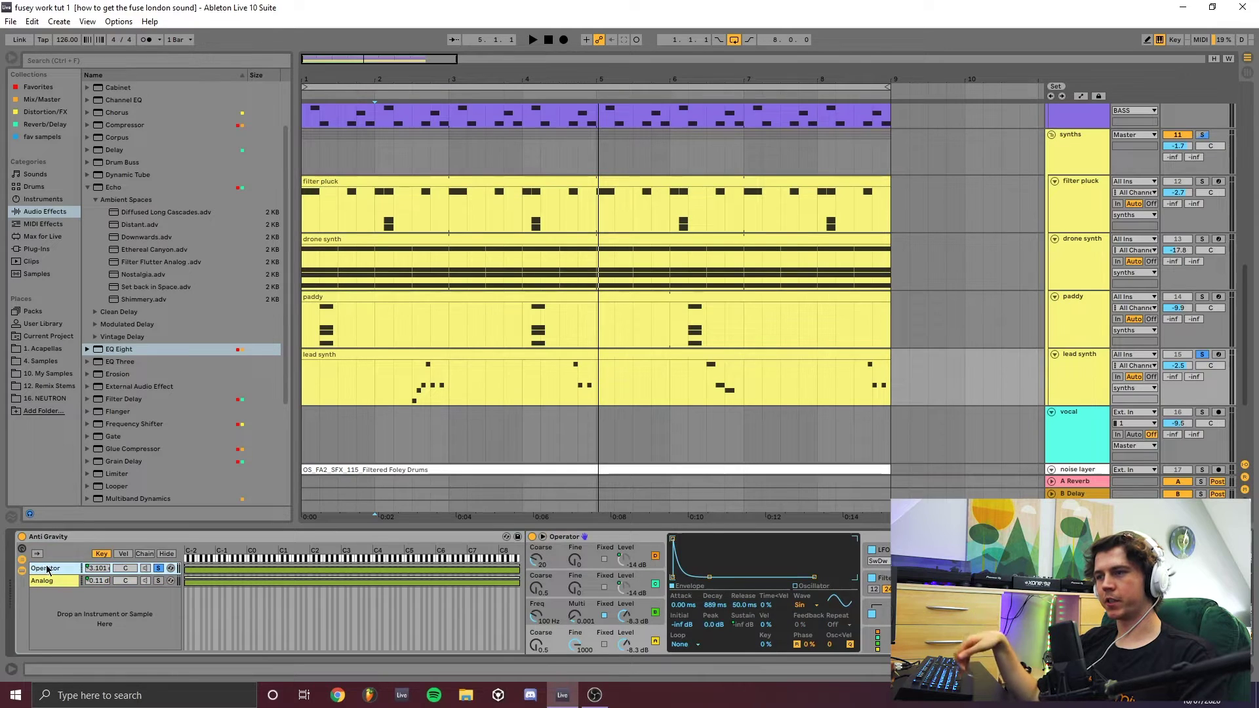
key(space)
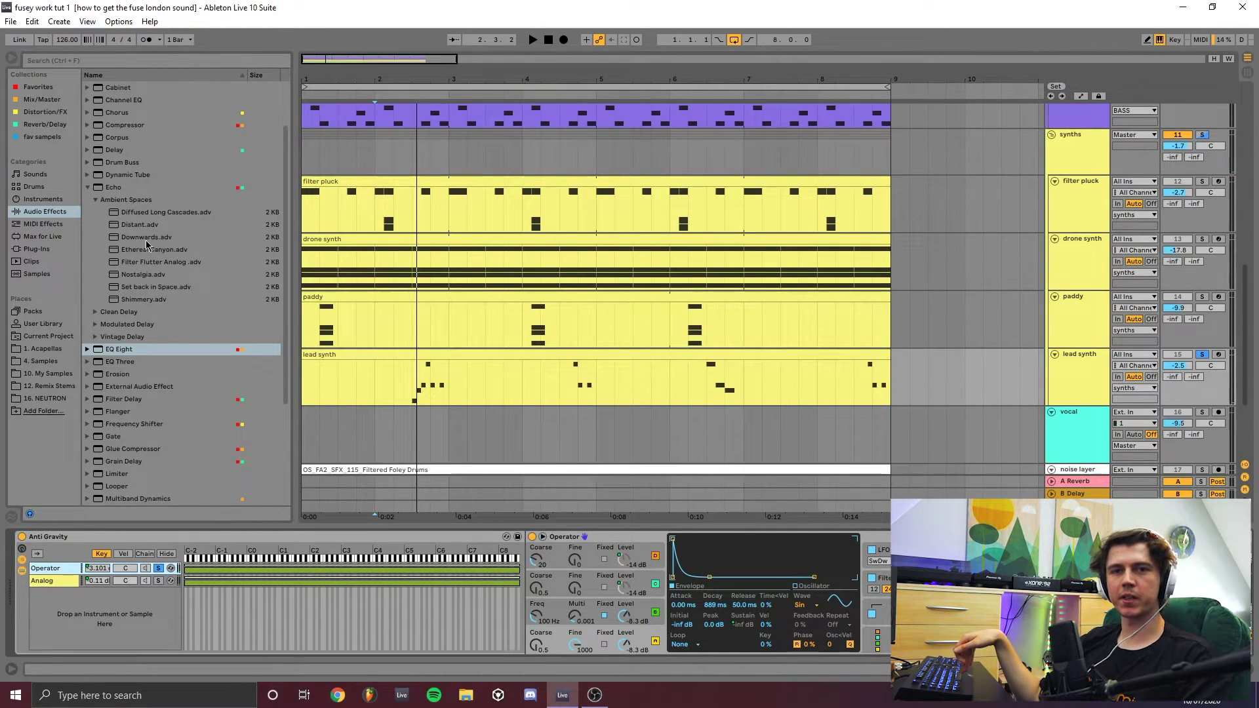
key(space)
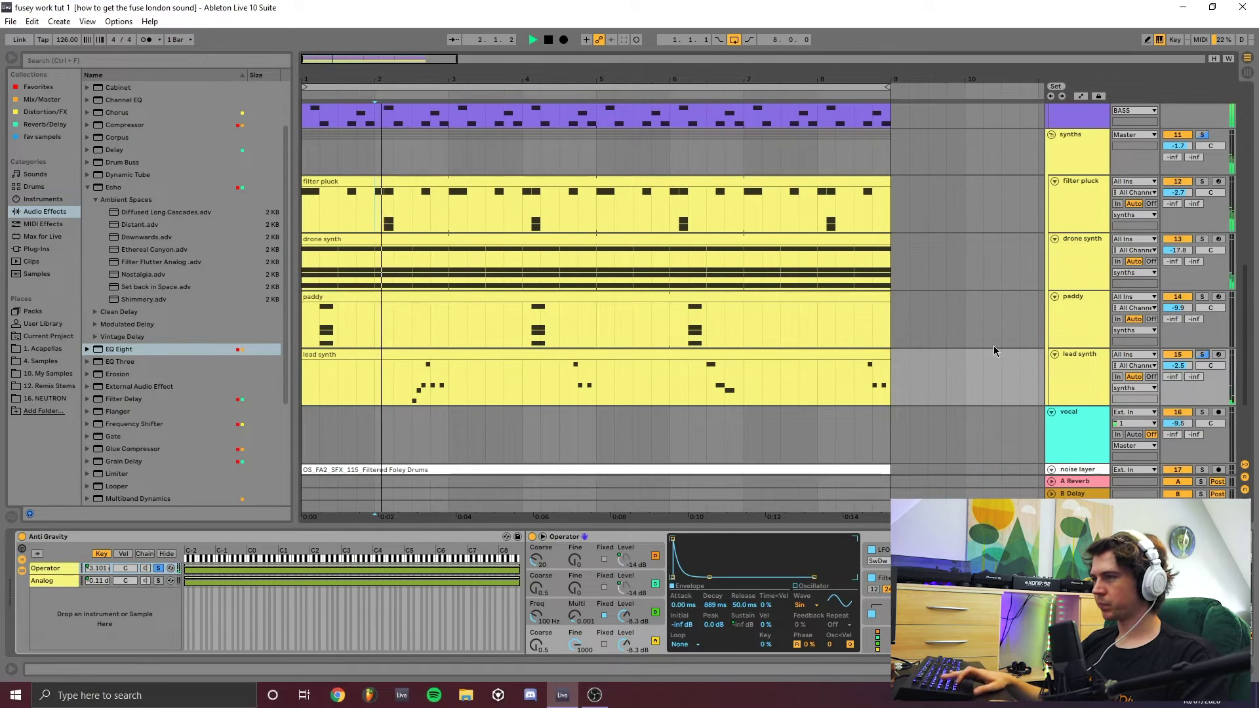
Step: Open the hats clip on the HATS track and start hot-swapping its groove to browse the Swing and Groove library
drag(468, 527, 468, 655)
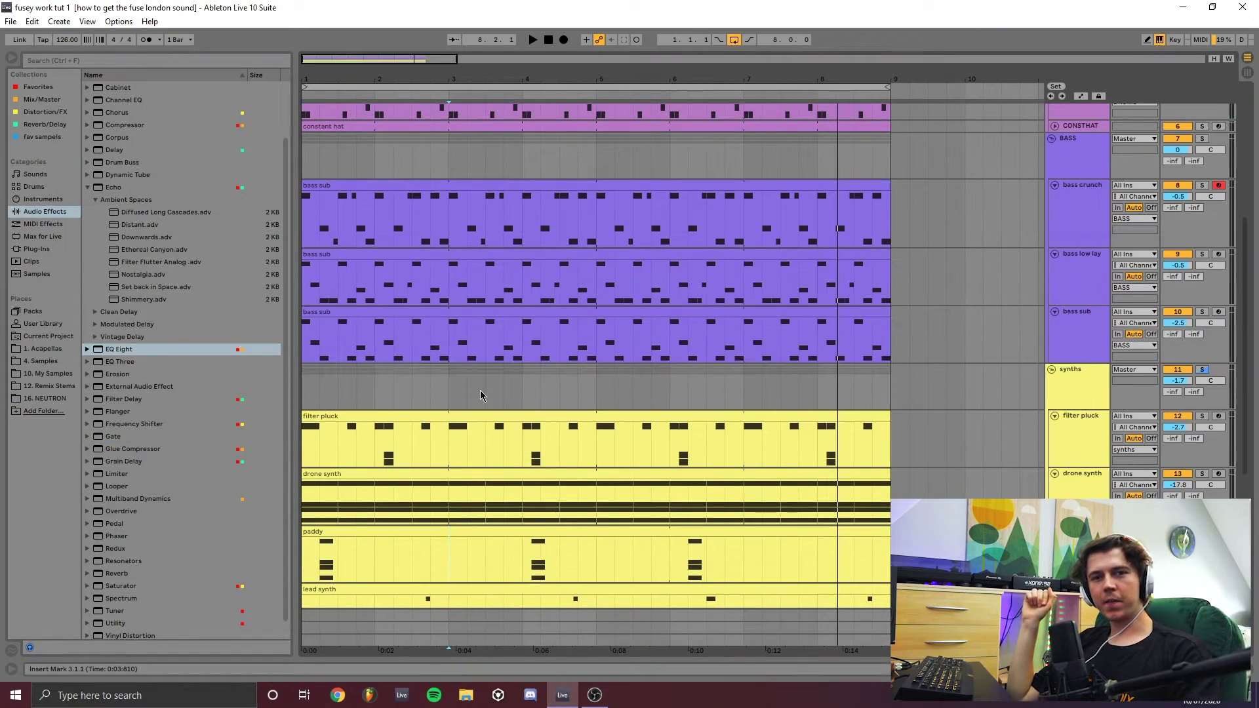
scroll(498, 392, up, 5)
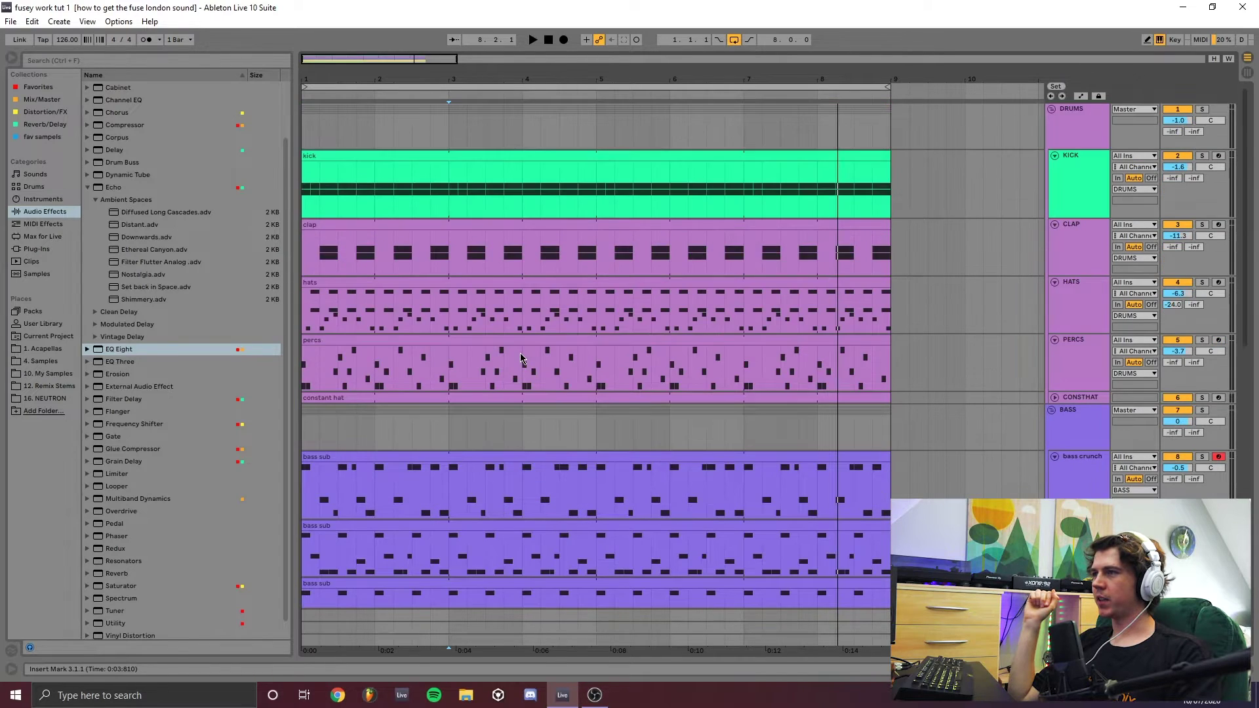
double_click(356, 331)
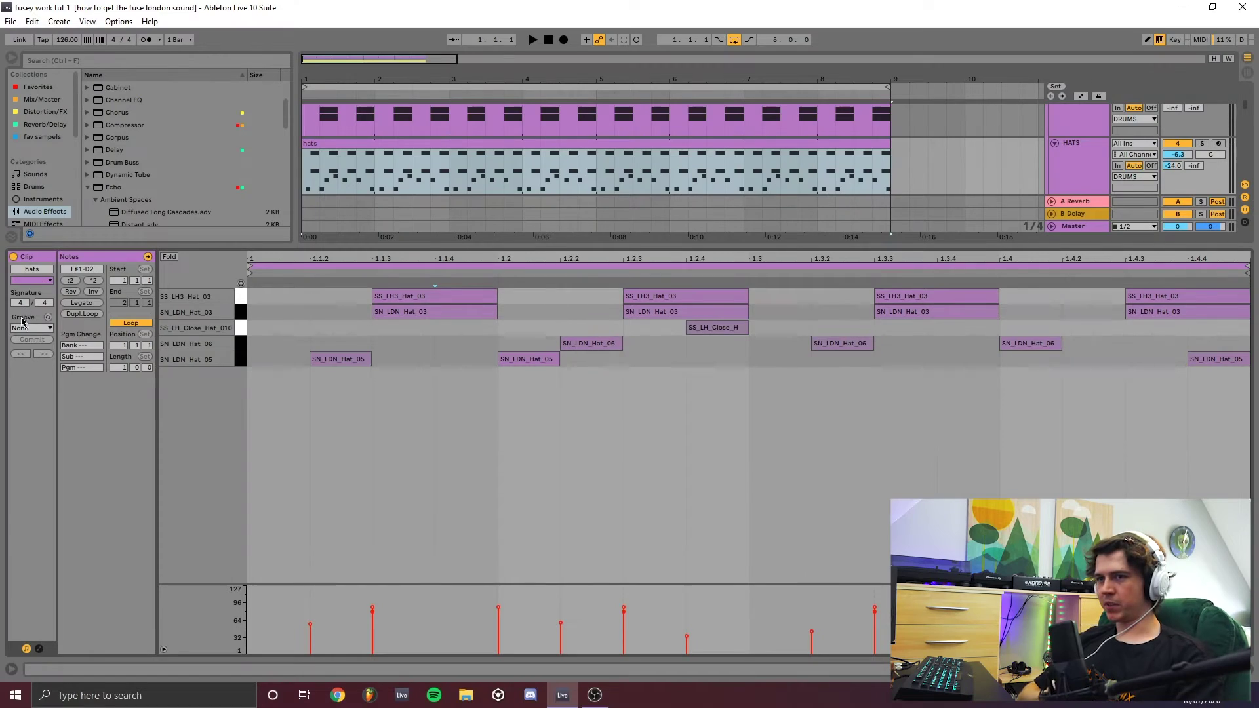
click(22, 329)
click(23, 332)
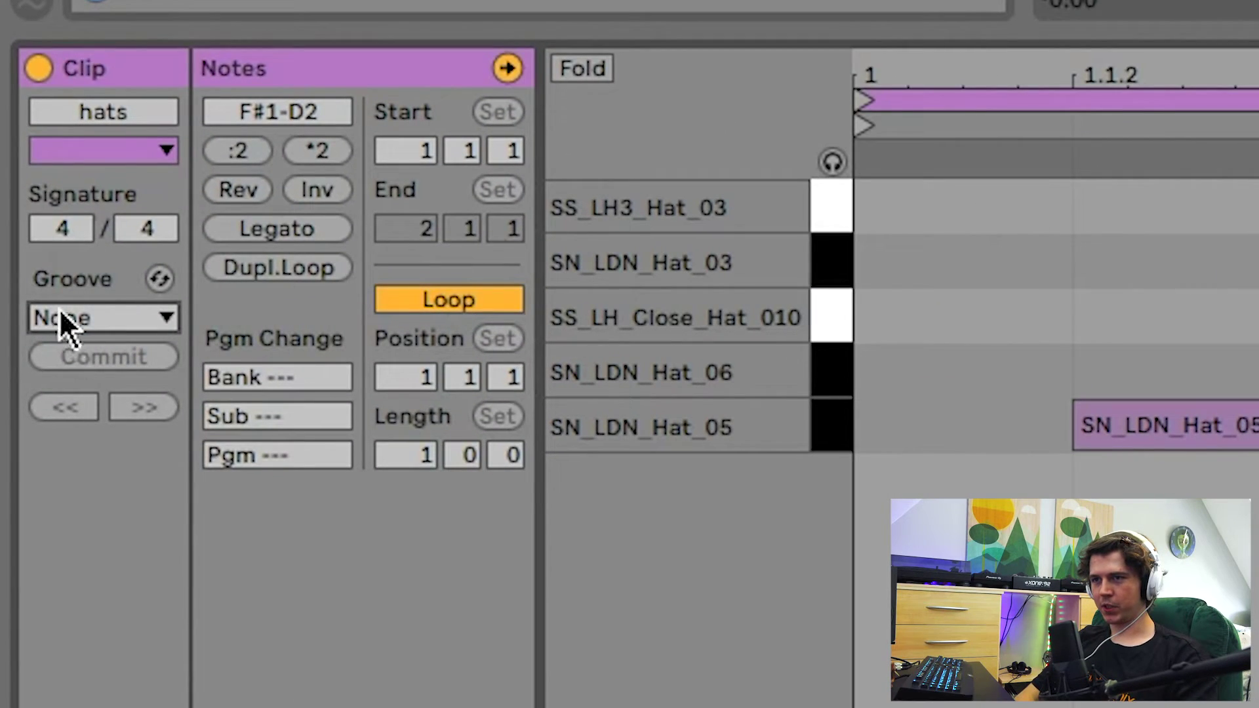
click(160, 280)
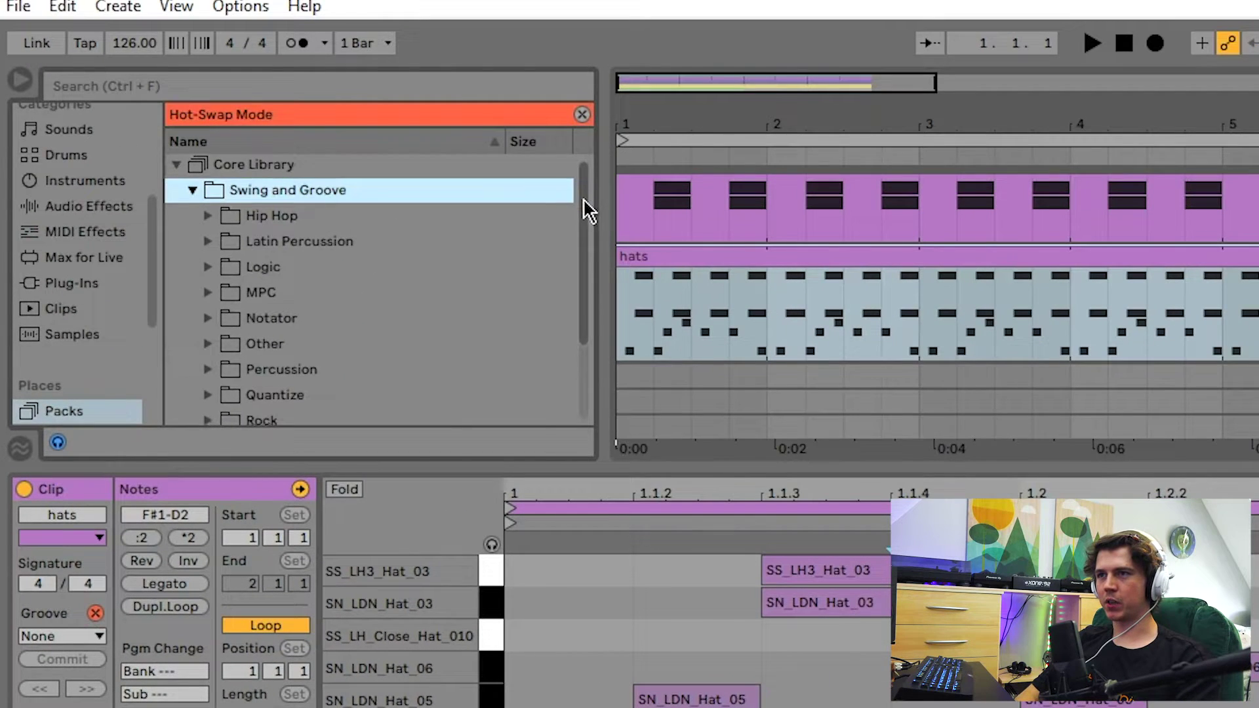
Step: Browse the MPC groove folder and preview MPC 16 Swing grooves, including Swing-57, Swing-54 and Swing-53
scroll(534, 298, down, 3)
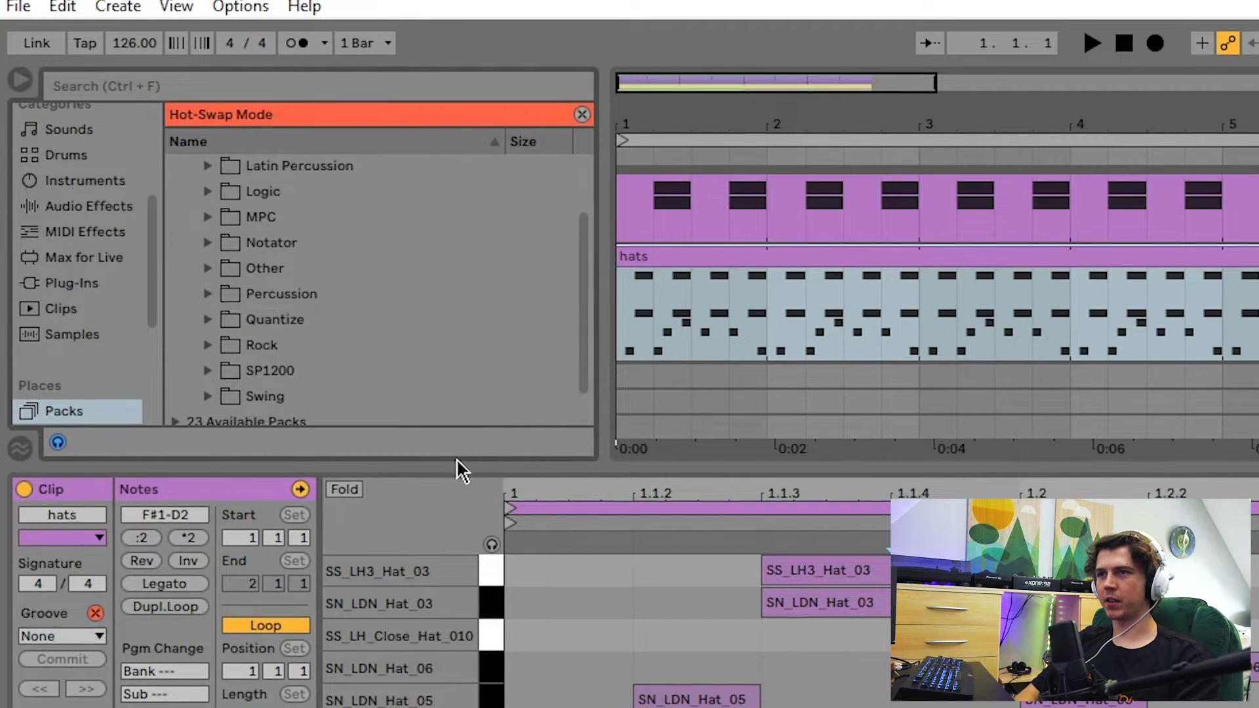
drag(459, 469, 444, 653)
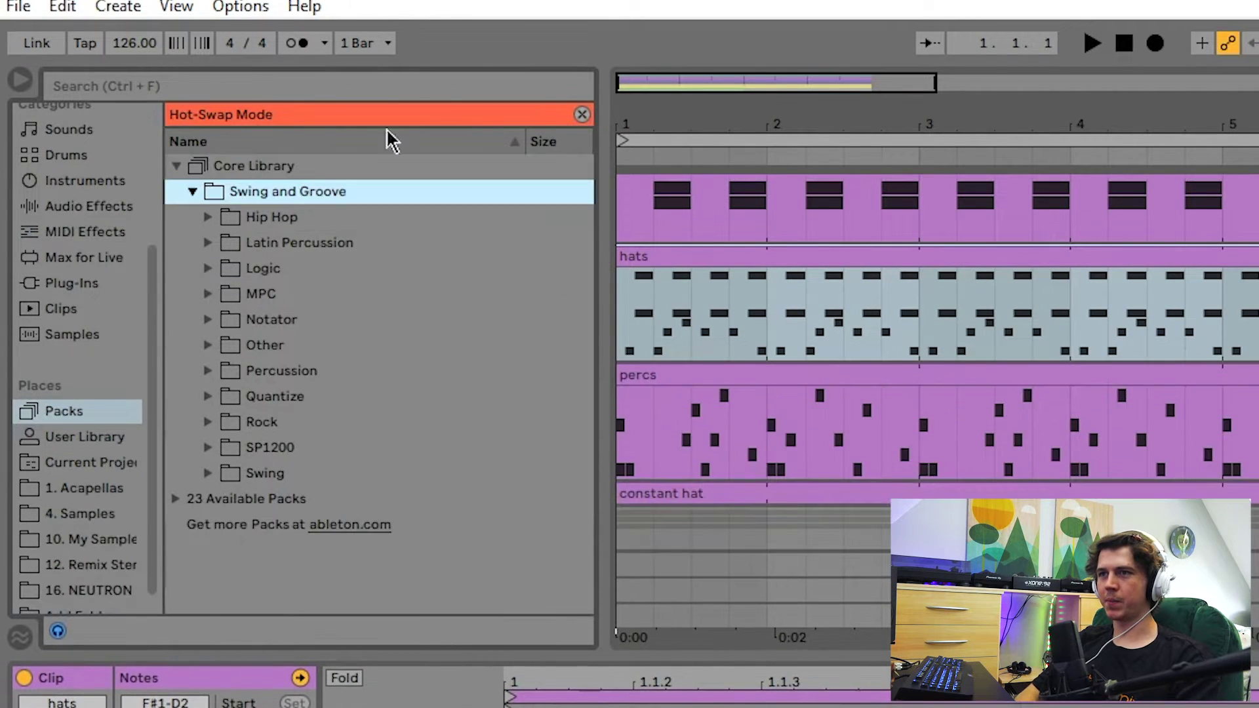
click(208, 295)
drag(582, 210, 565, 430)
click(362, 375)
click(323, 348)
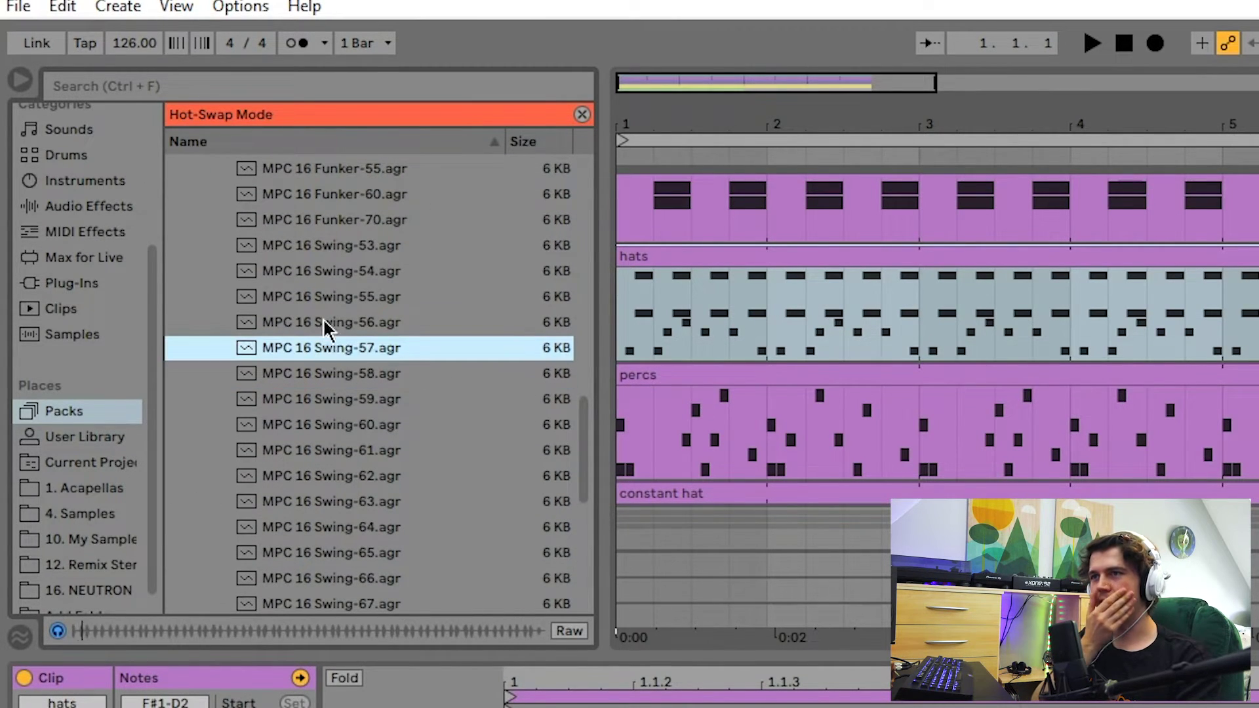
click(326, 274)
click(356, 245)
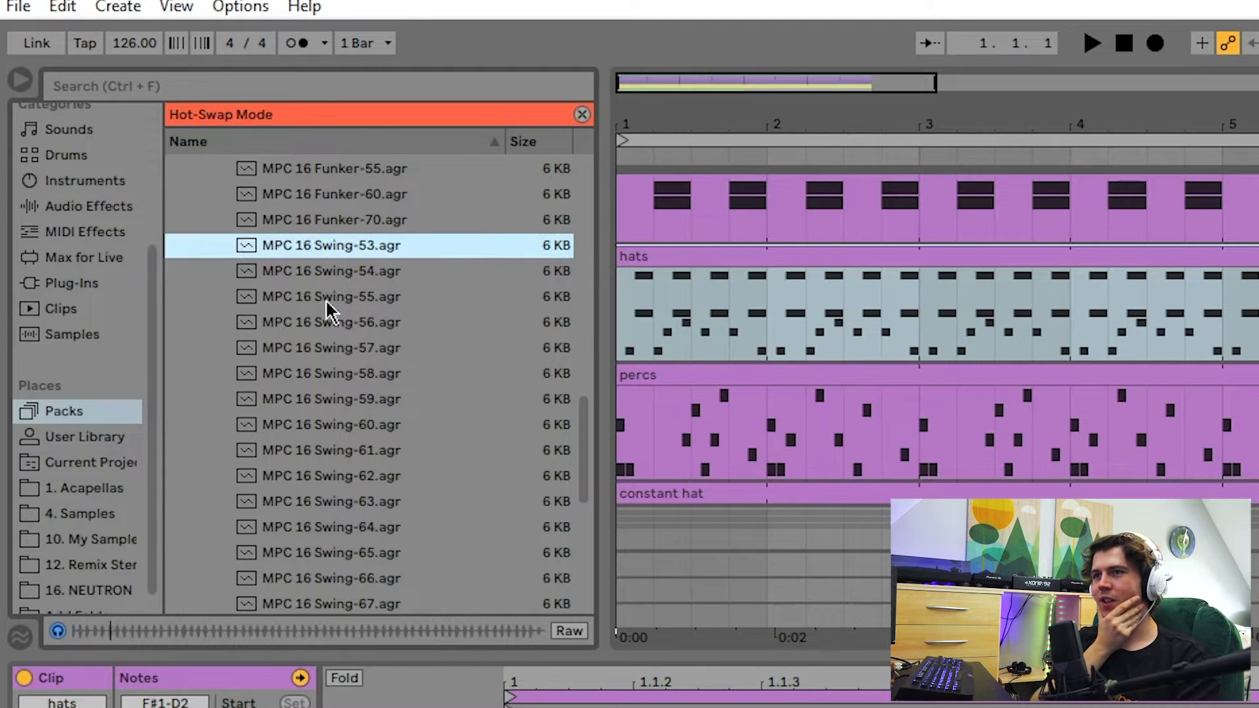
scroll(354, 262, down, 6)
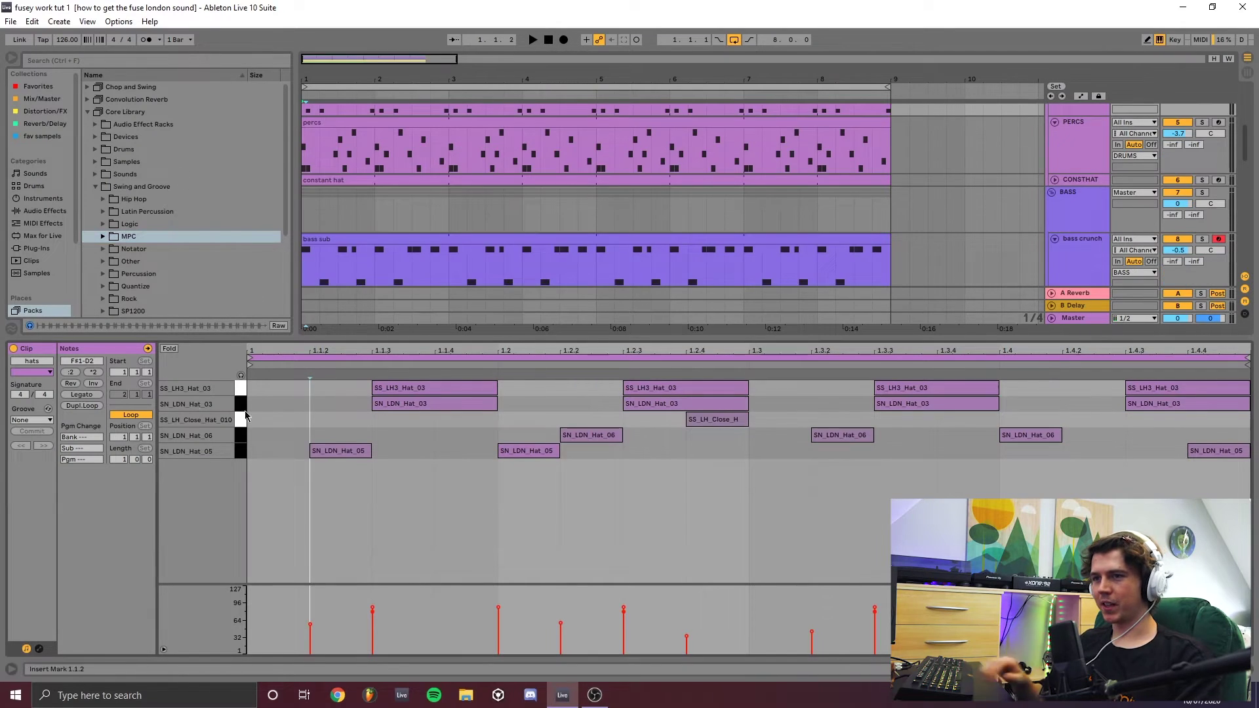
Step: Assign an MPC 16 Swing groove to the hats clip, commit it to the notes and undo the commit
click(17, 420)
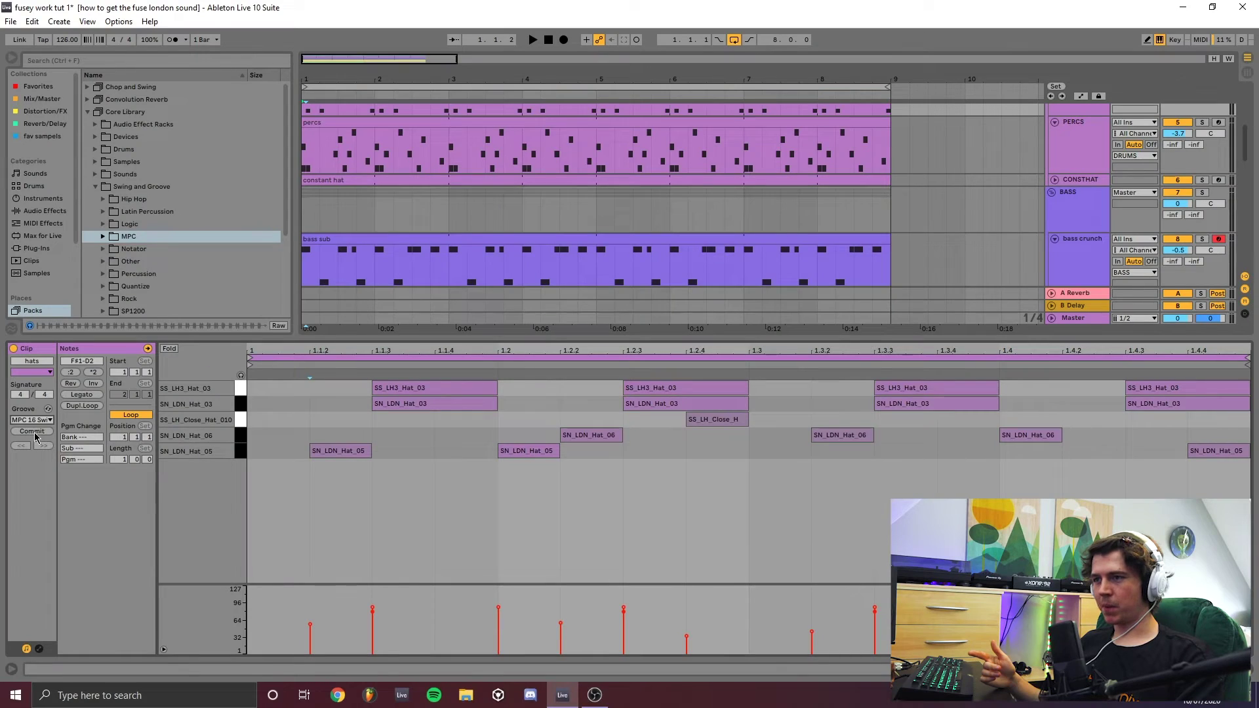
click(32, 431)
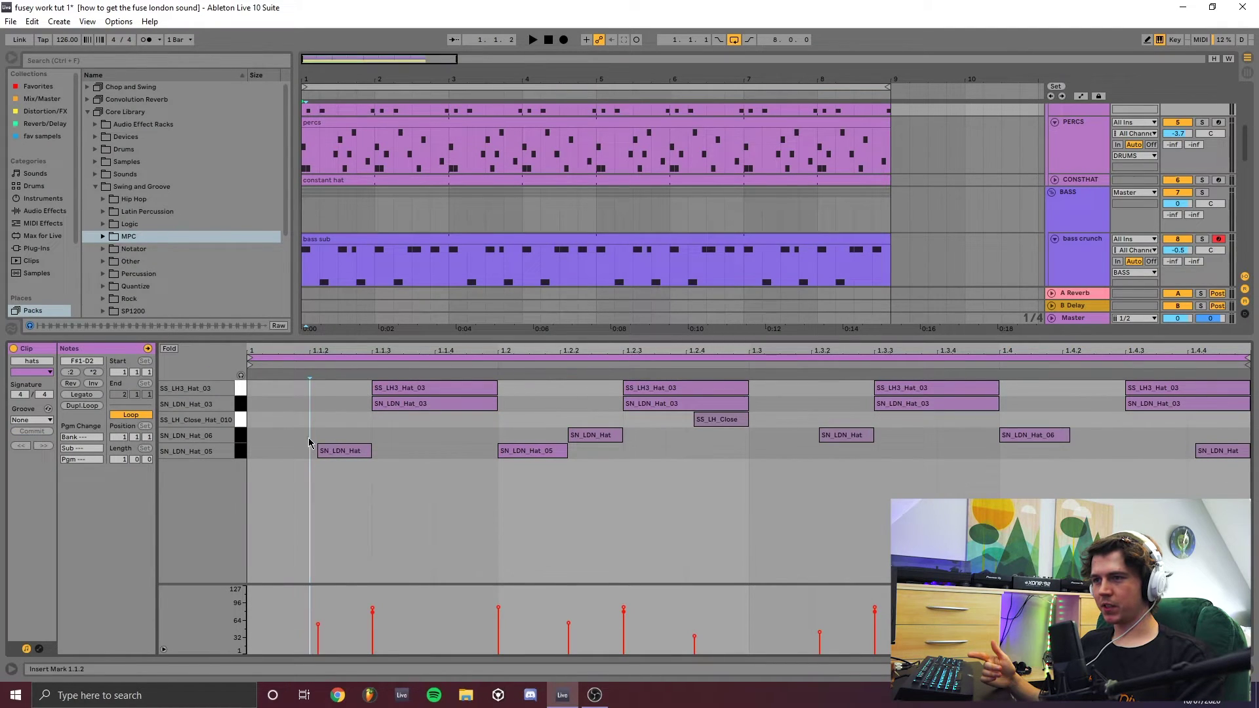
key(ctrl+z)
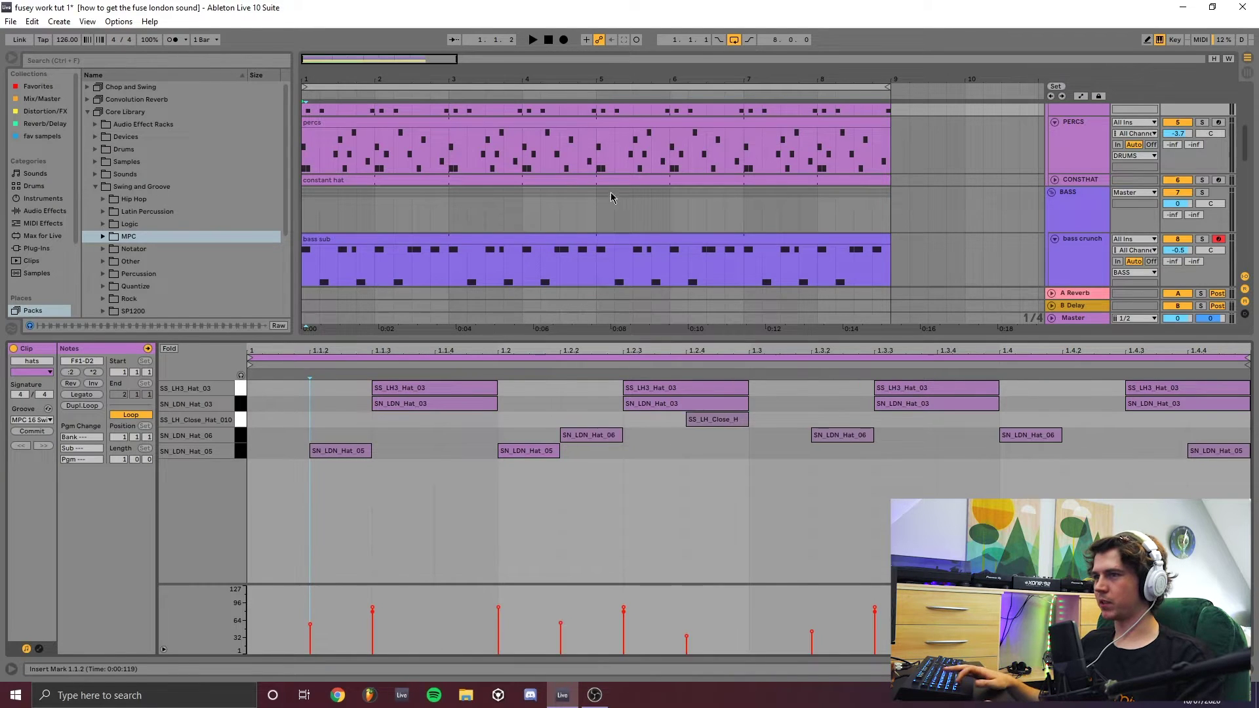
Step: Solo the HATS track, play it and commit the MPC 16 Swing groove to the hats clip to compare the feel
click(1202, 169)
key(space)
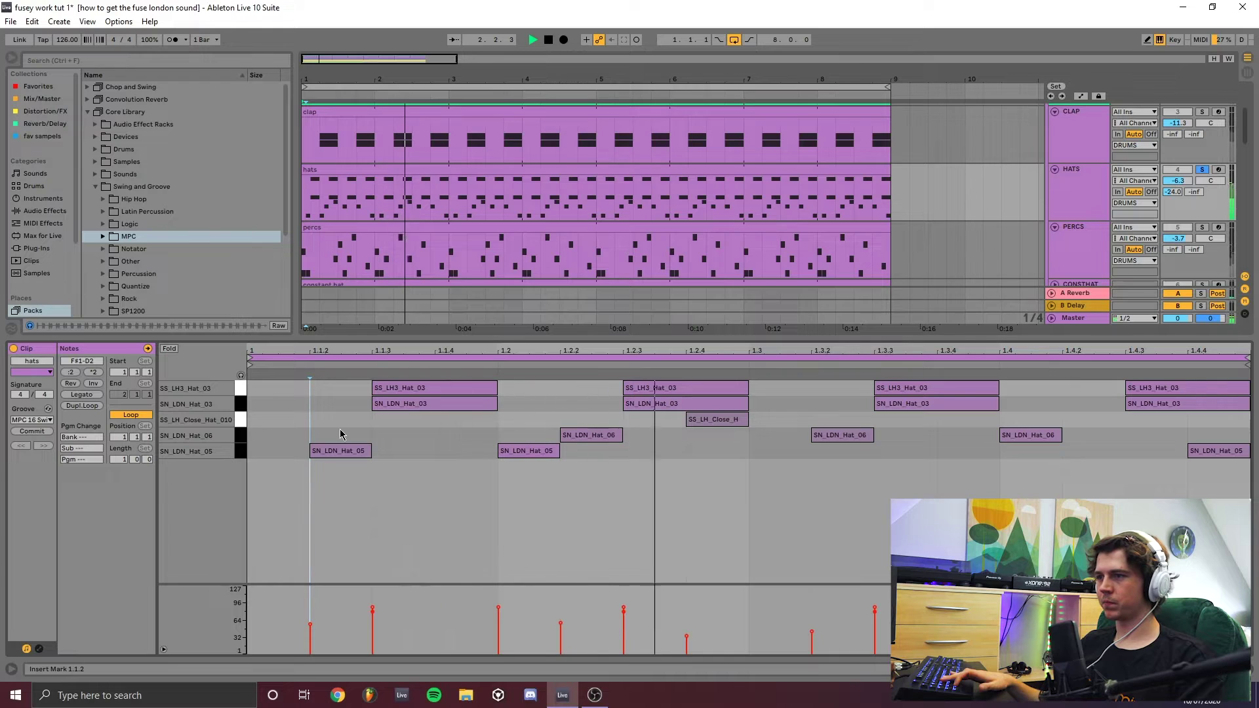
click(37, 420)
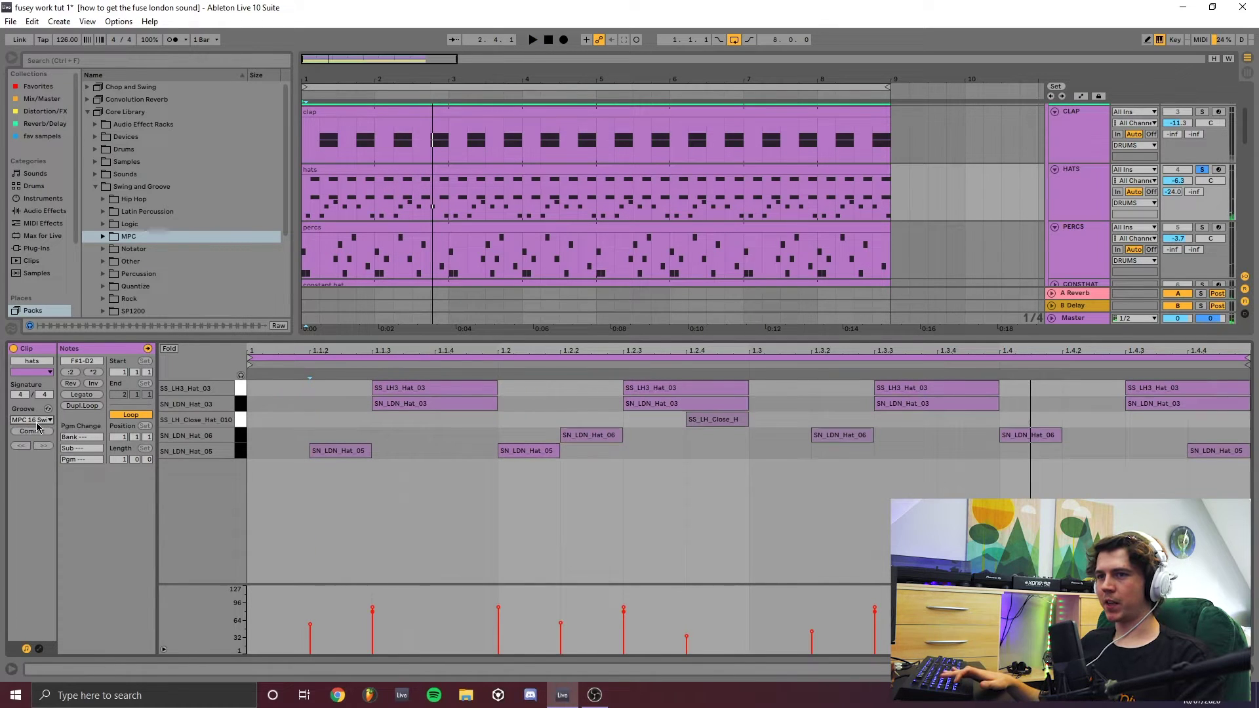
click(36, 427)
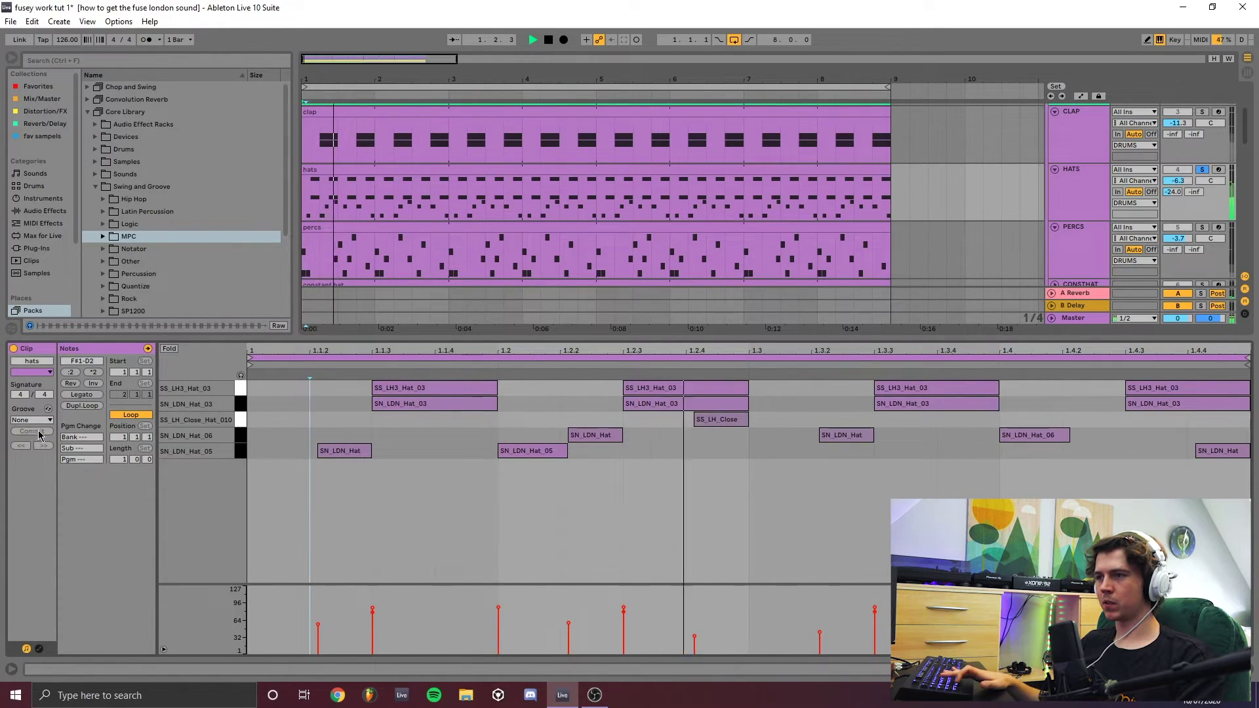
key(ctrl+alt+l)
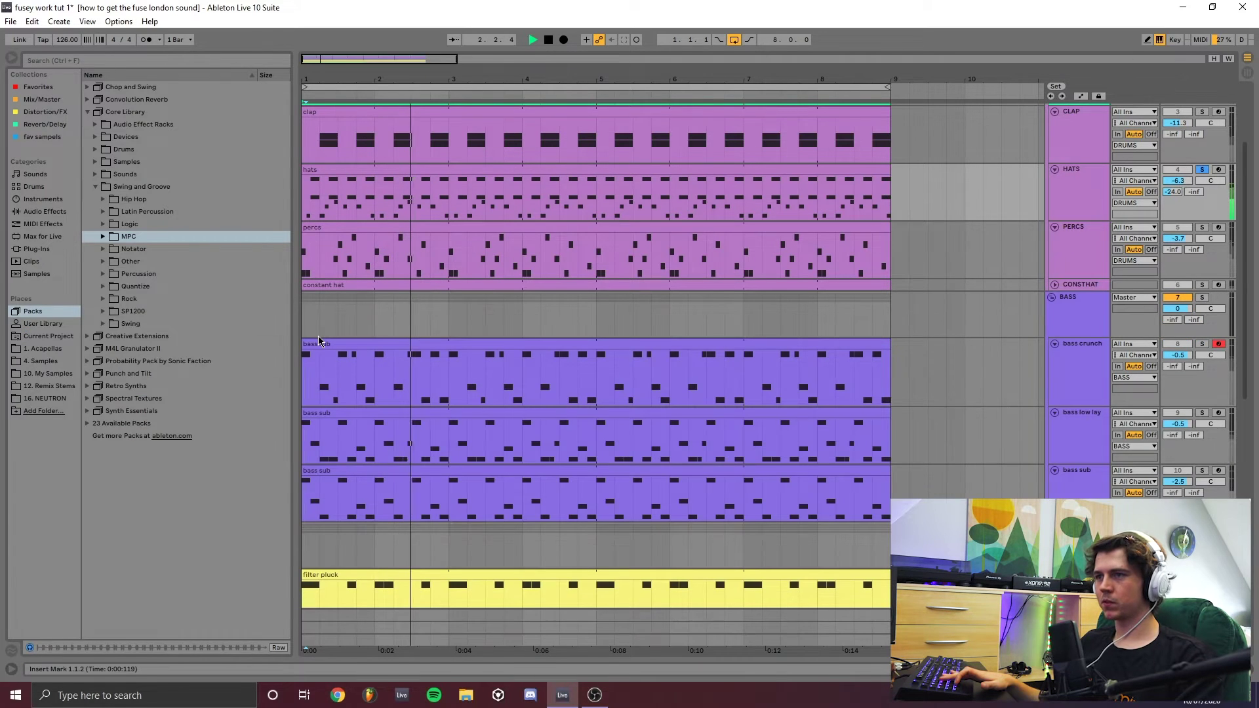
key(space)
Step: Apply the groove to the percs and bass clips and commit it to their notes
double_click(796, 230)
click(378, 420)
click(36, 419)
click(30, 441)
click(33, 430)
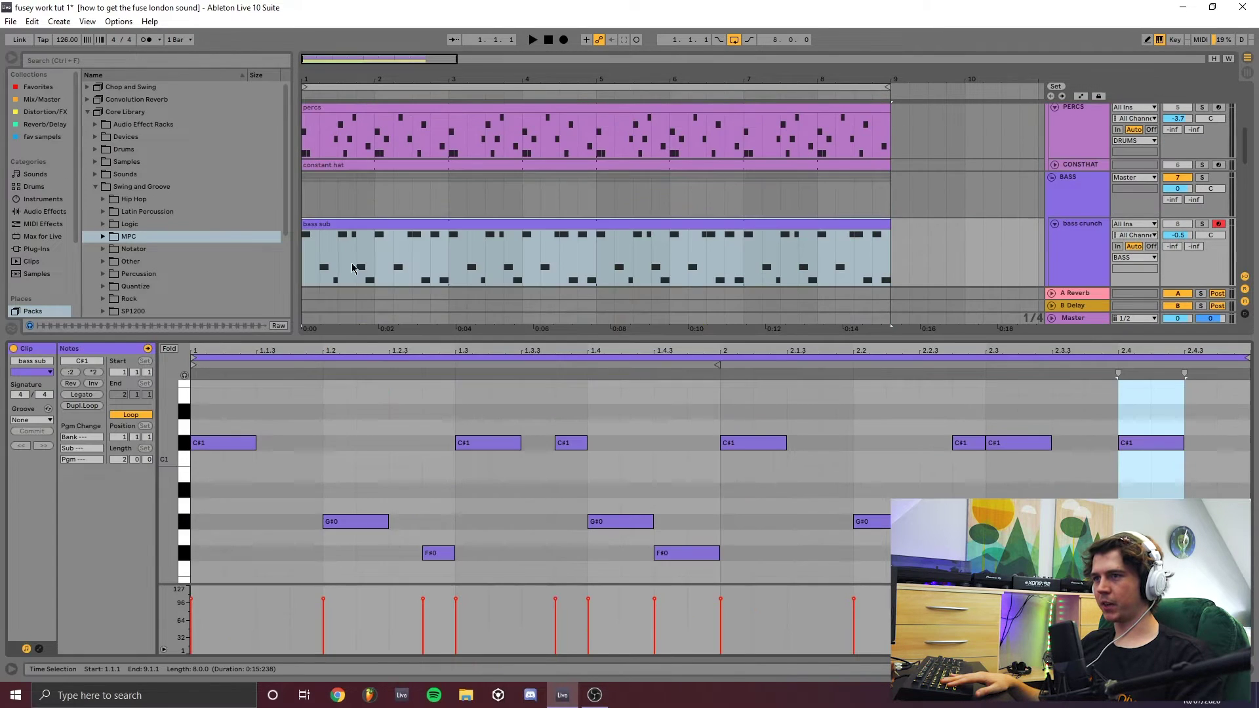
click(351, 414)
click(14, 421)
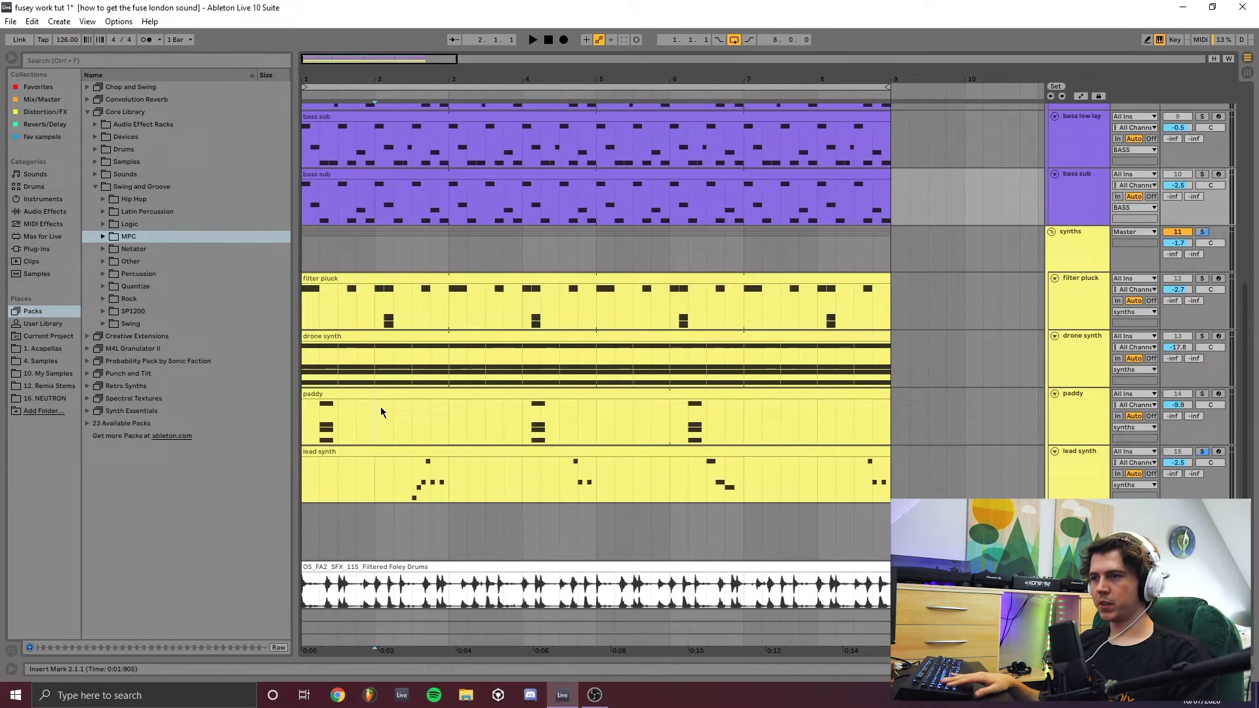
Step: Play the full arrangement from bar 2 and lower the HATS track's volume
click(380, 408)
click(392, 481)
scroll(459, 263, down, 1)
key(space)
click(373, 228)
scroll(370, 252, up, 1)
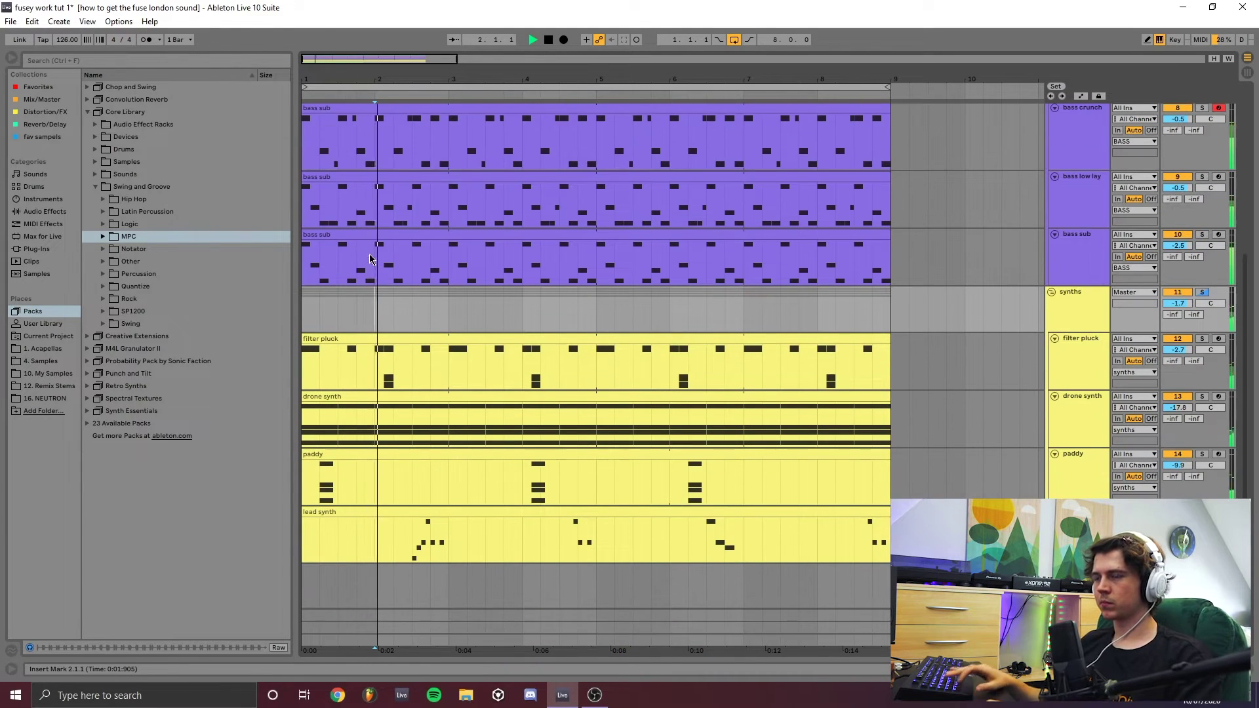
scroll(381, 249, up, 1)
scroll(382, 249, up, 2)
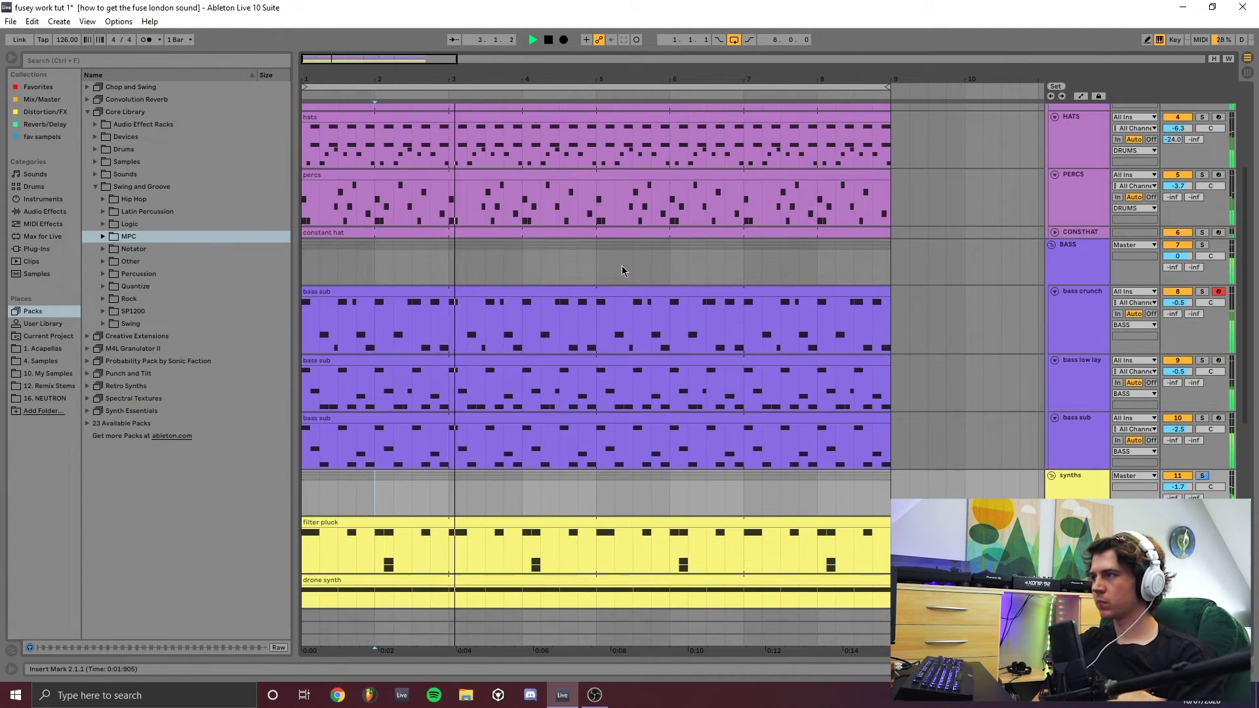
scroll(989, 201, up, 2)
double_click(1082, 230)
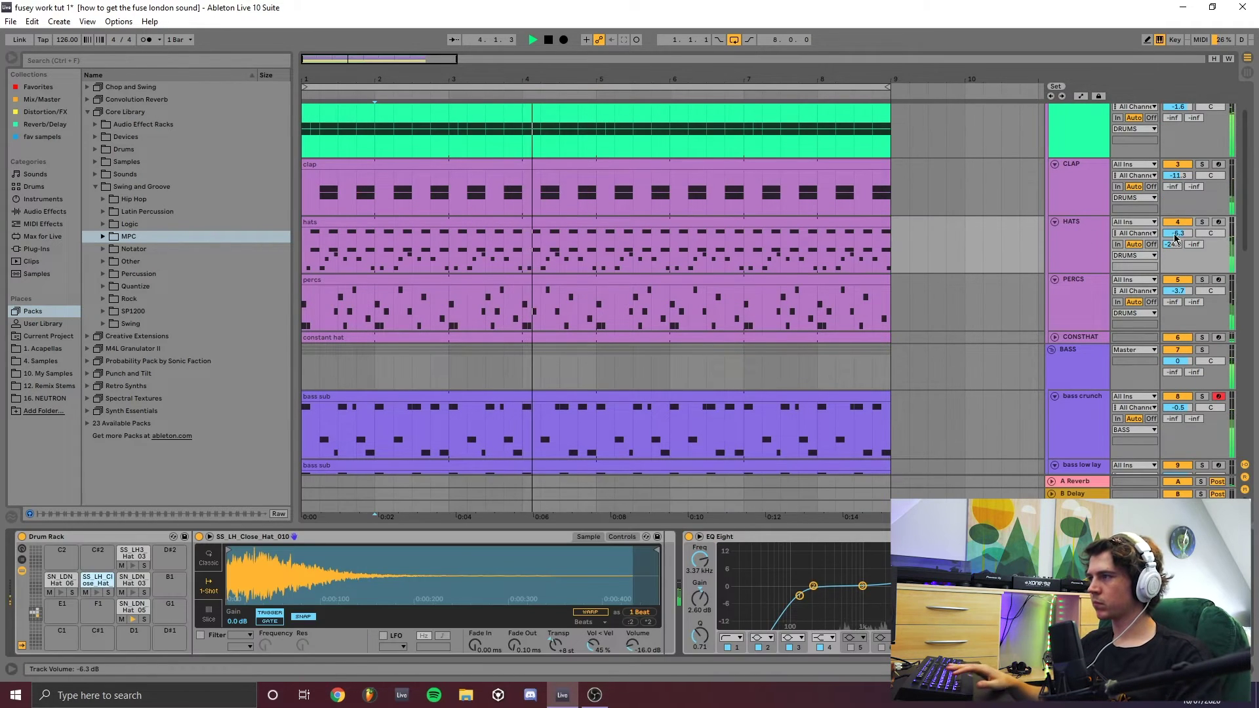
drag(1176, 232, 1176, 243)
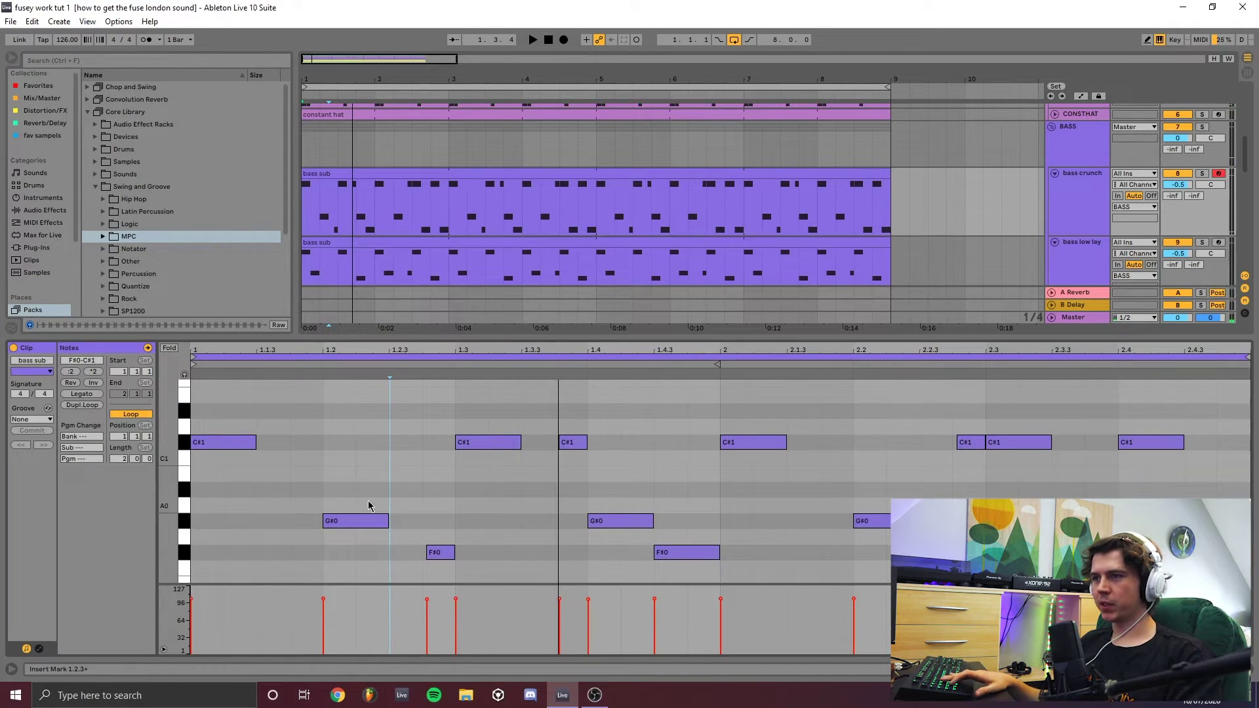
Step: Add a short F#0 at 1.2.3 and a short G0 at 2.2.2 in the bass crunch clip
drag(330, 525, 400, 554)
double_click(890, 537)
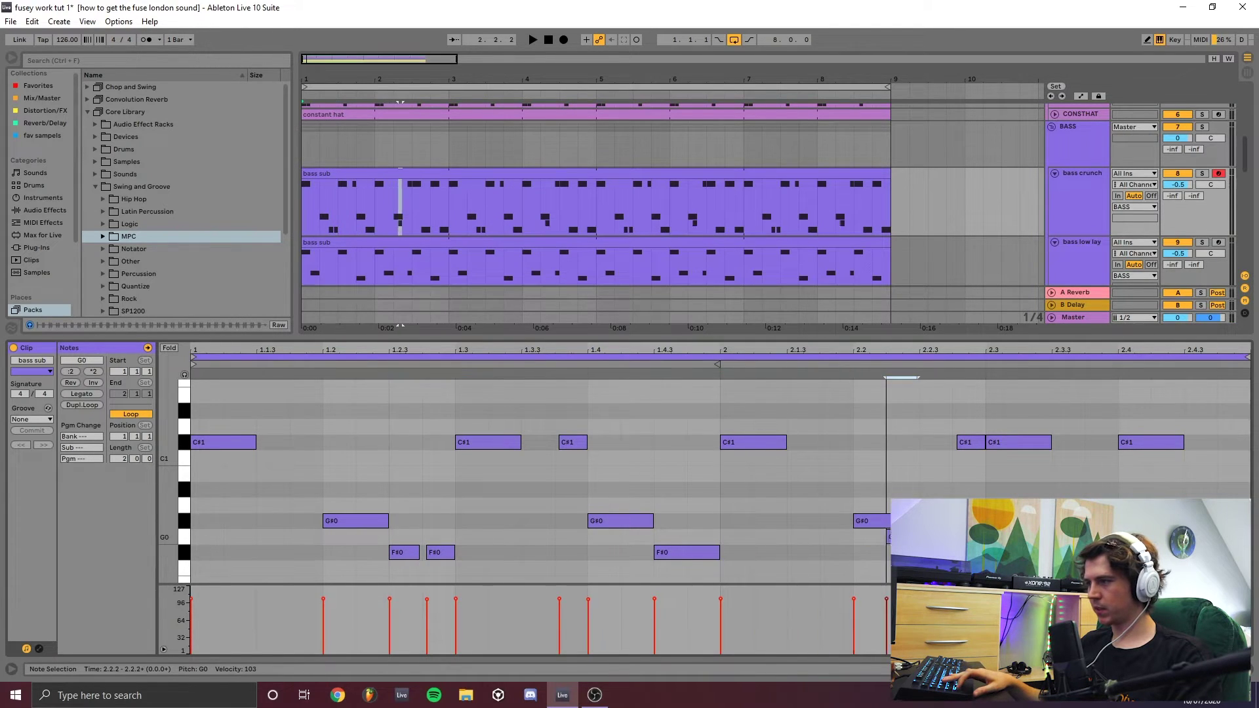
drag(935, 552, 935, 521)
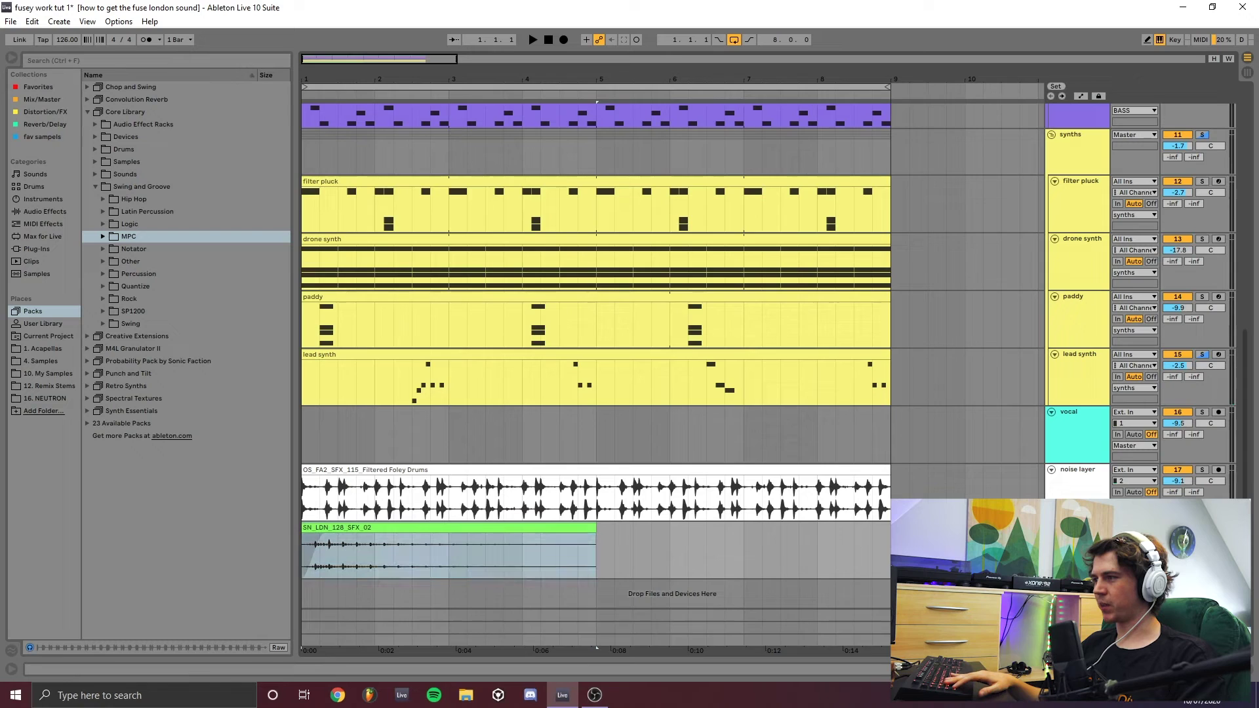
Step: Listen to the SN_LDN_128_SFX_02 clip below the noise layer and move it to start at bar 3
key(space)
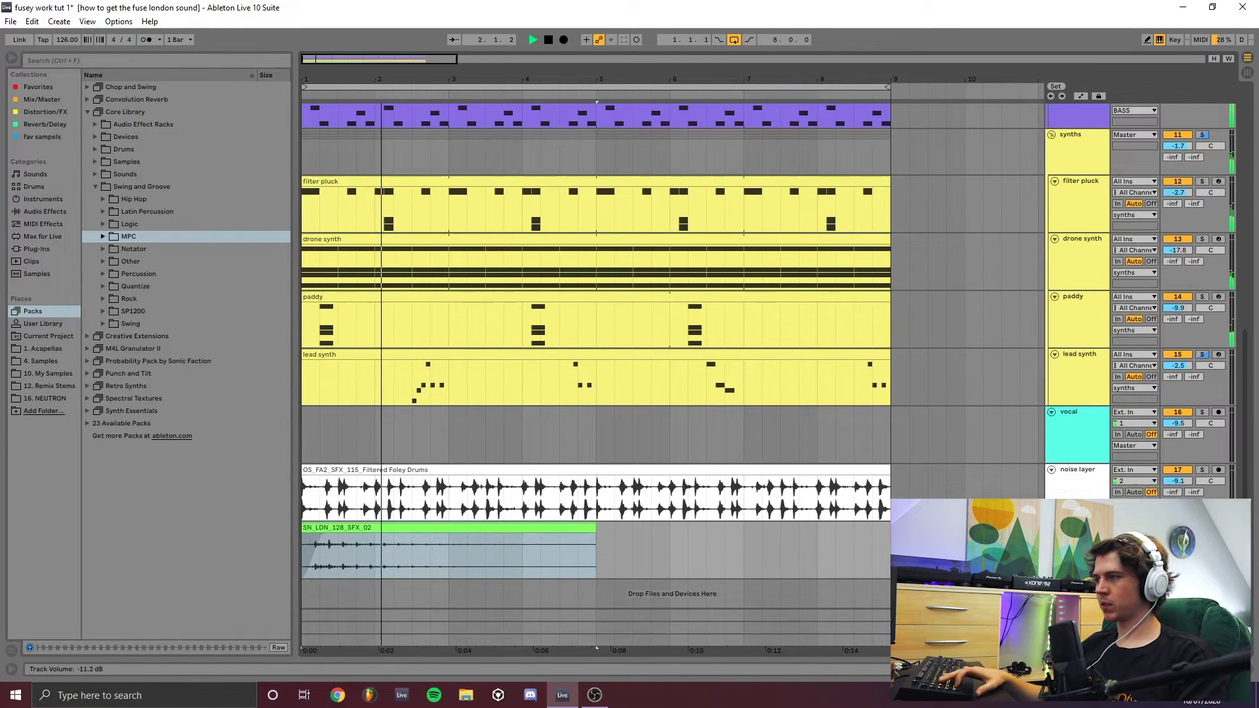
drag(341, 527, 488, 540)
key(space)
click(550, 38)
key(space)
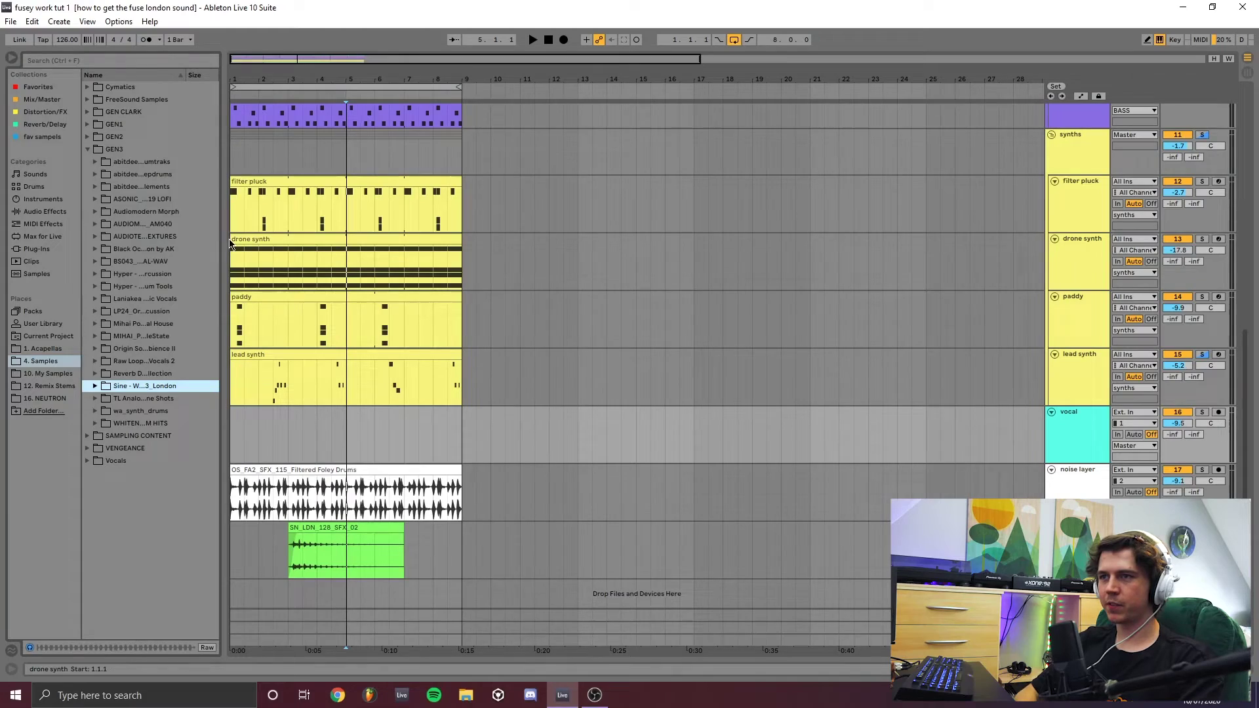
Step: Widen the browser, open the GEN CLARK sample folder and audition its vocal hits, including SS_LH_Vox_Hit_004 and 007
drag(298, 234, 318, 233)
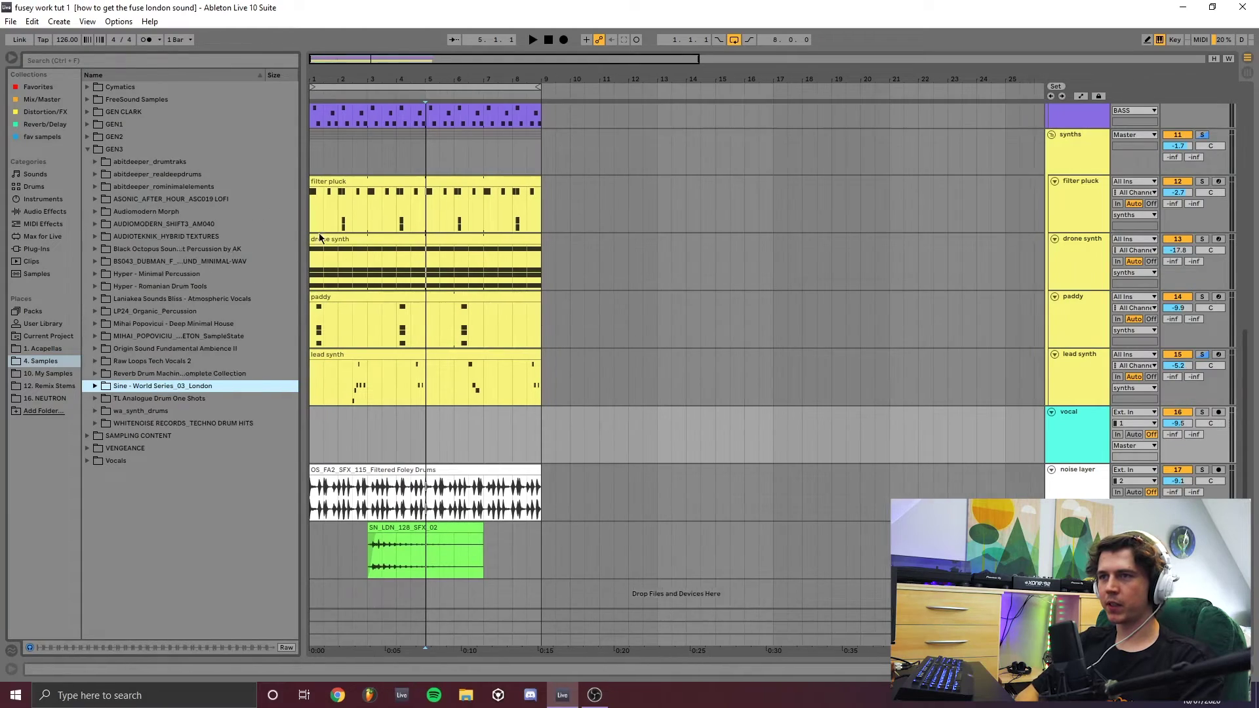
click(89, 113)
click(144, 361)
click(147, 379)
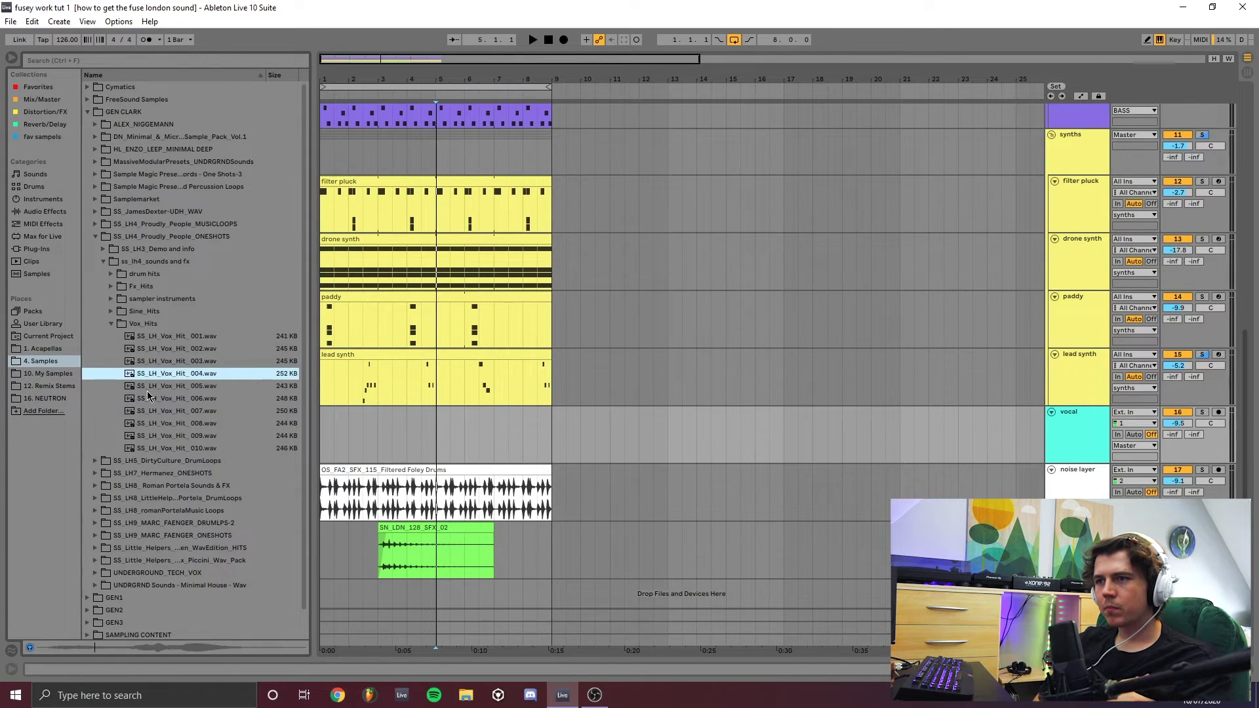
click(148, 388)
click(146, 411)
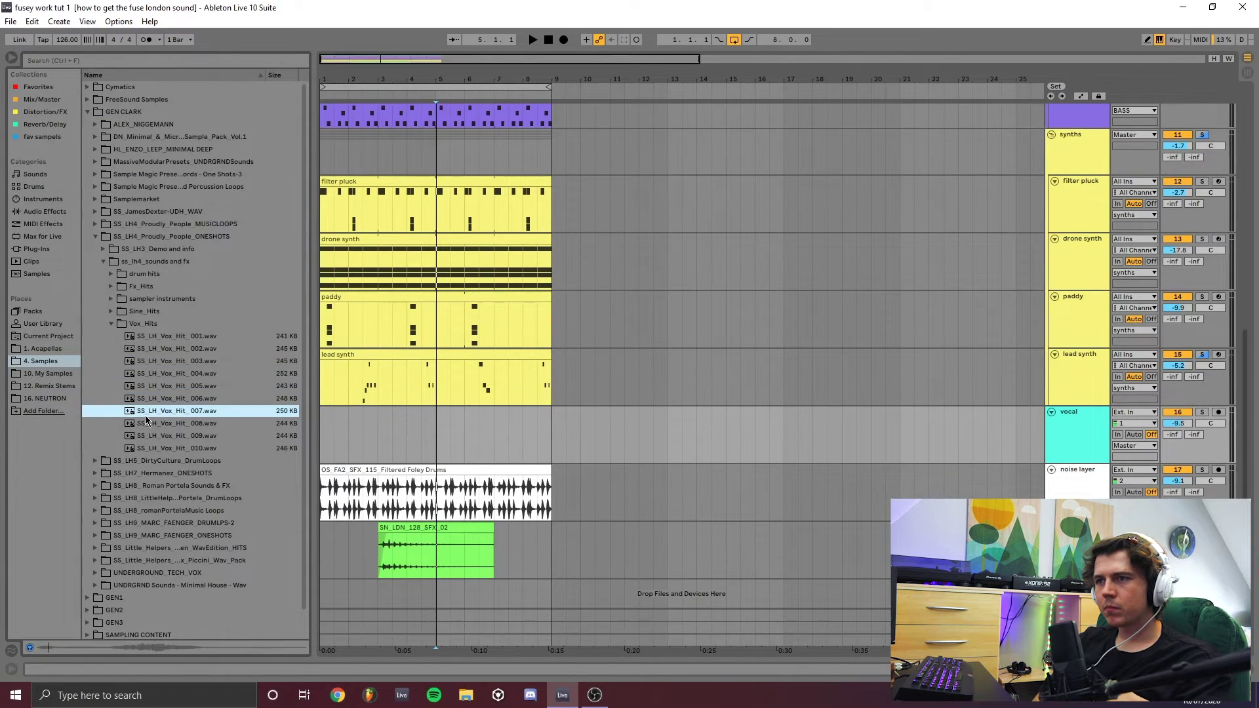
click(103, 261)
click(145, 360)
click(144, 398)
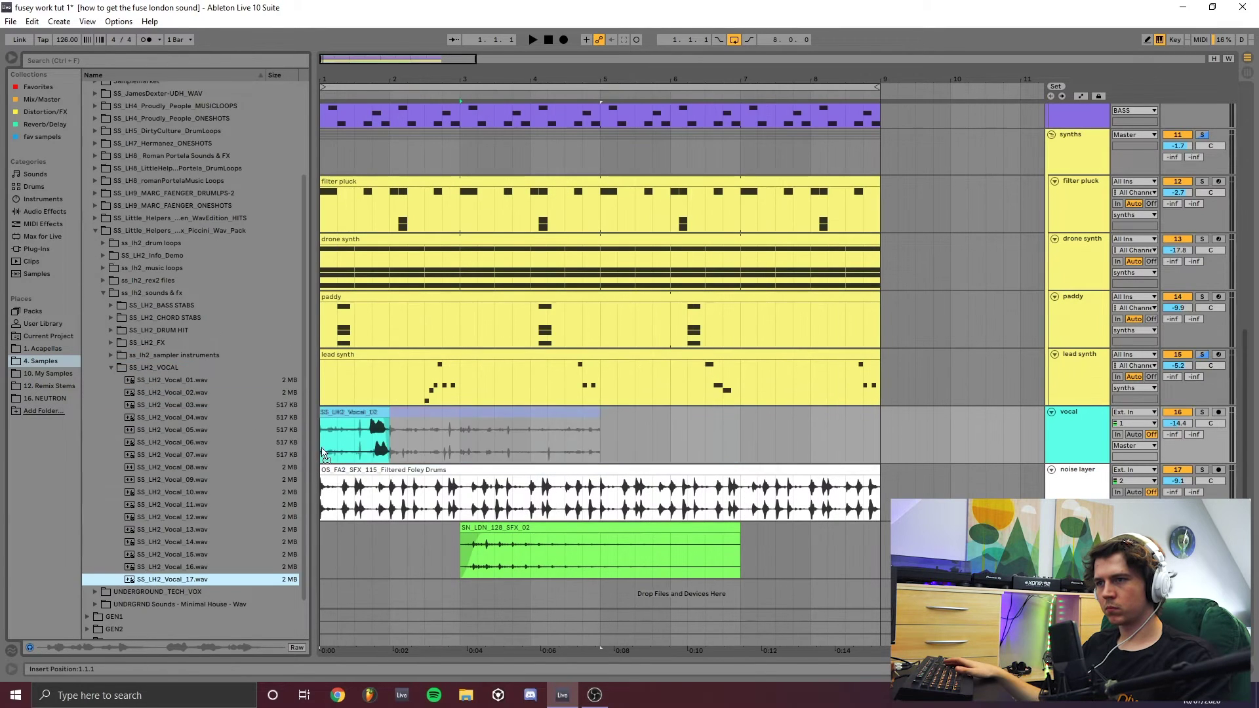
Step: Place SS_LH2_Vocal_17 at bar 1 of the vocal track, shorten it to two bars and give it a long curved fade-out
drag(322, 451, 322, 451)
key(space)
drag(600, 421, 414, 449)
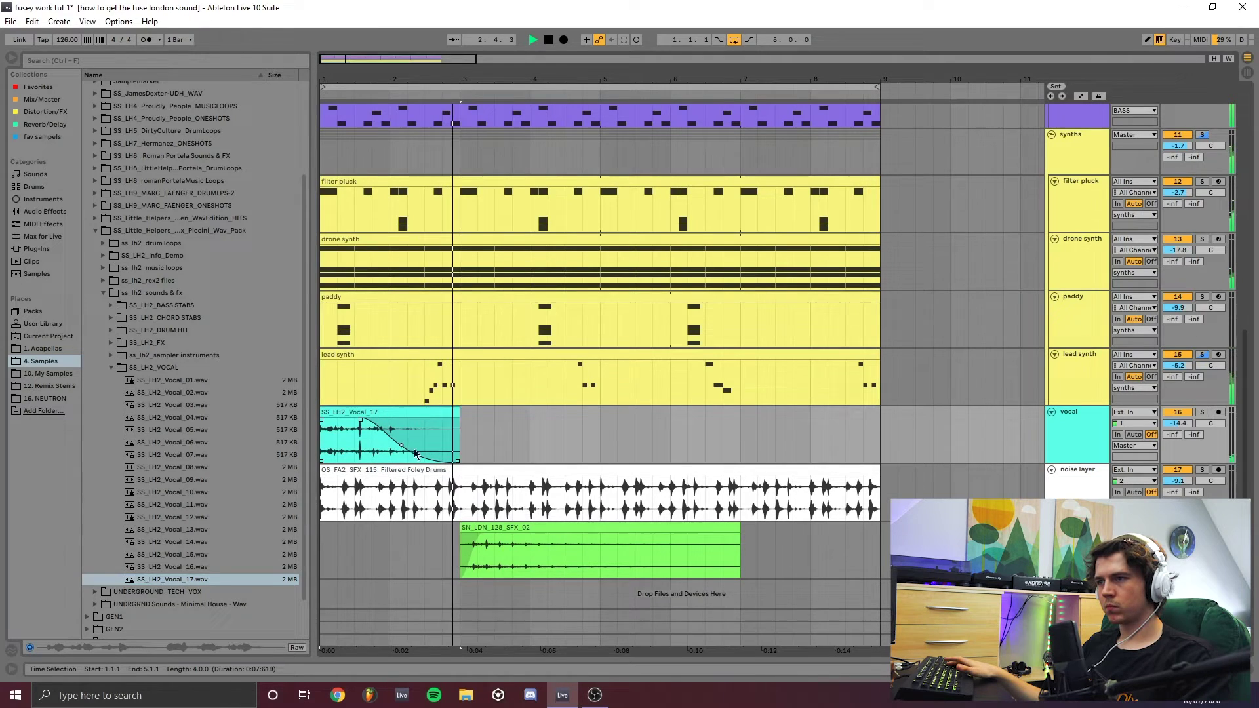
double_click(1088, 426)
click(345, 536)
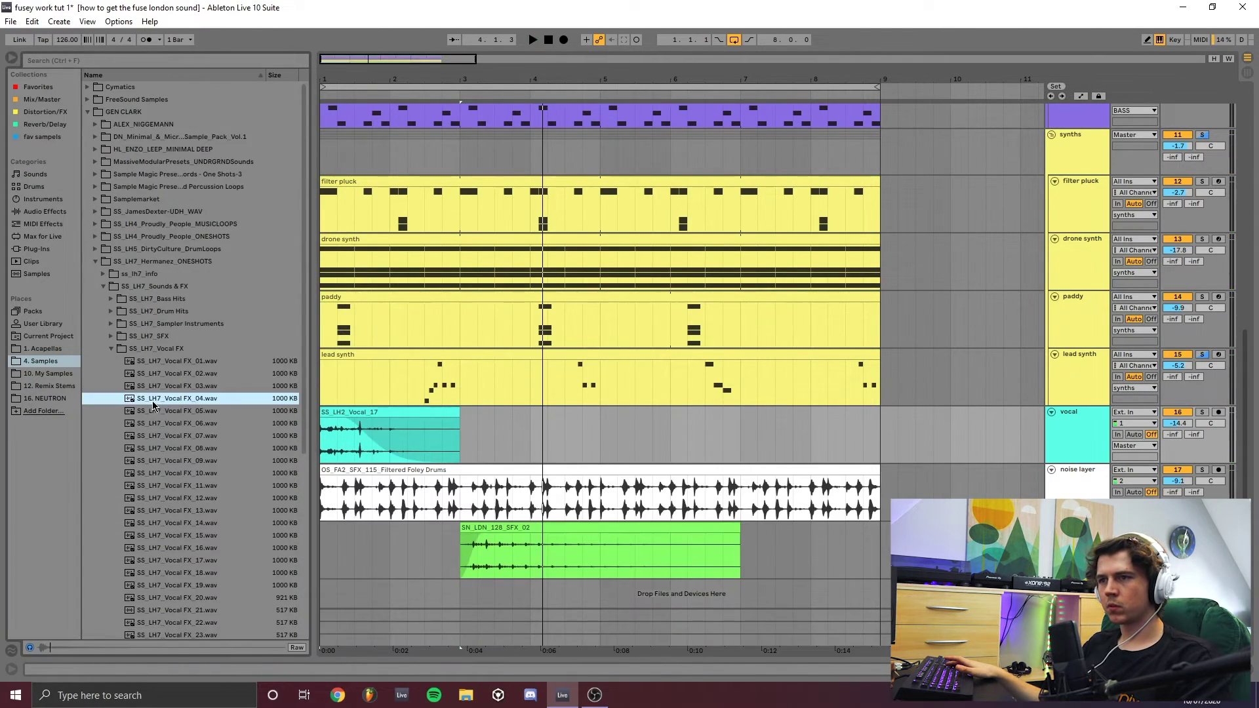
Step: Add SS_LH7_Vocal FX_04 to the vocal track from 3.2.1 to 4.3.1 and listen to it in the arrangement
drag(154, 405, 543, 438)
key(space)
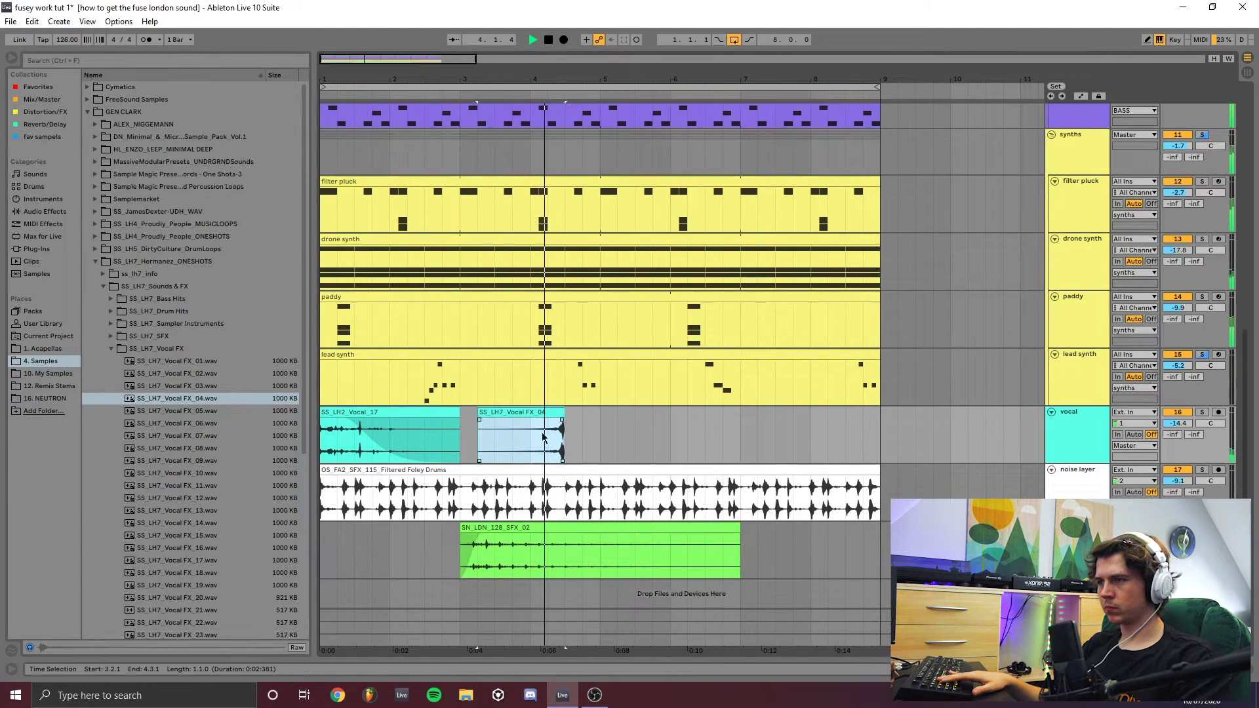
double_click(542, 438)
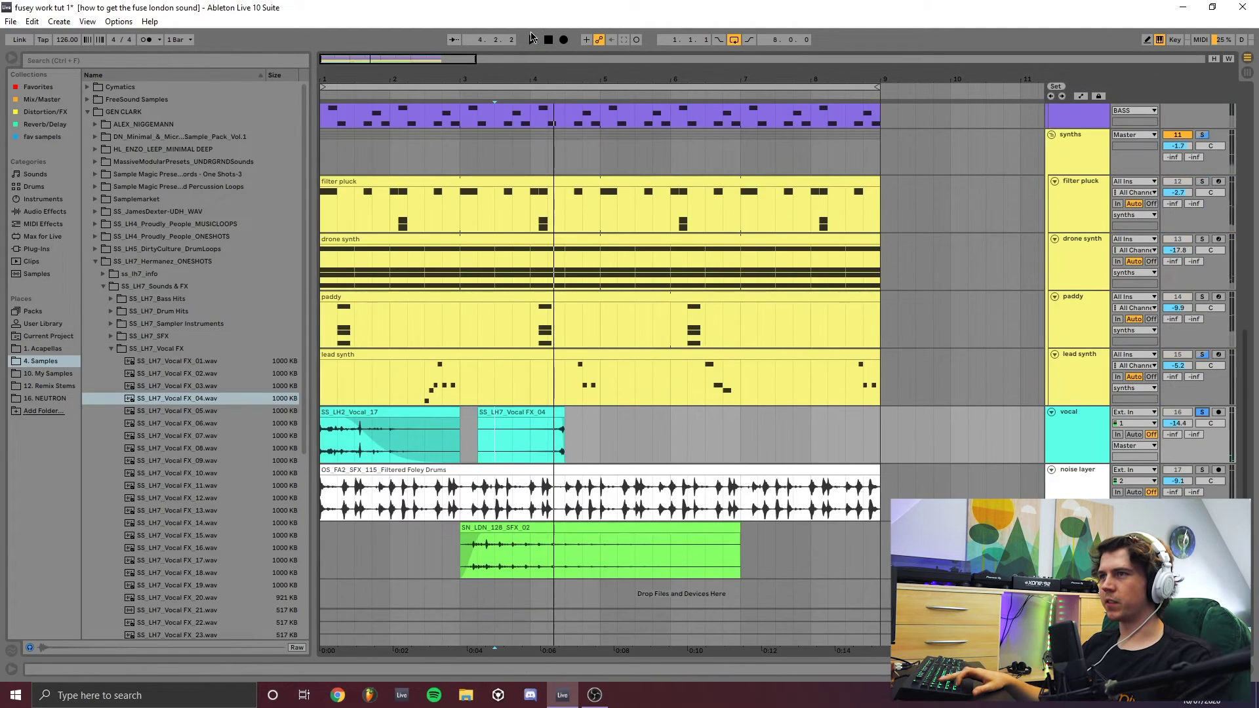
Step: Listen to the SS_LH7_Vocal FX_04 clip on the vocal track from bar 3 and save the project
key(space)
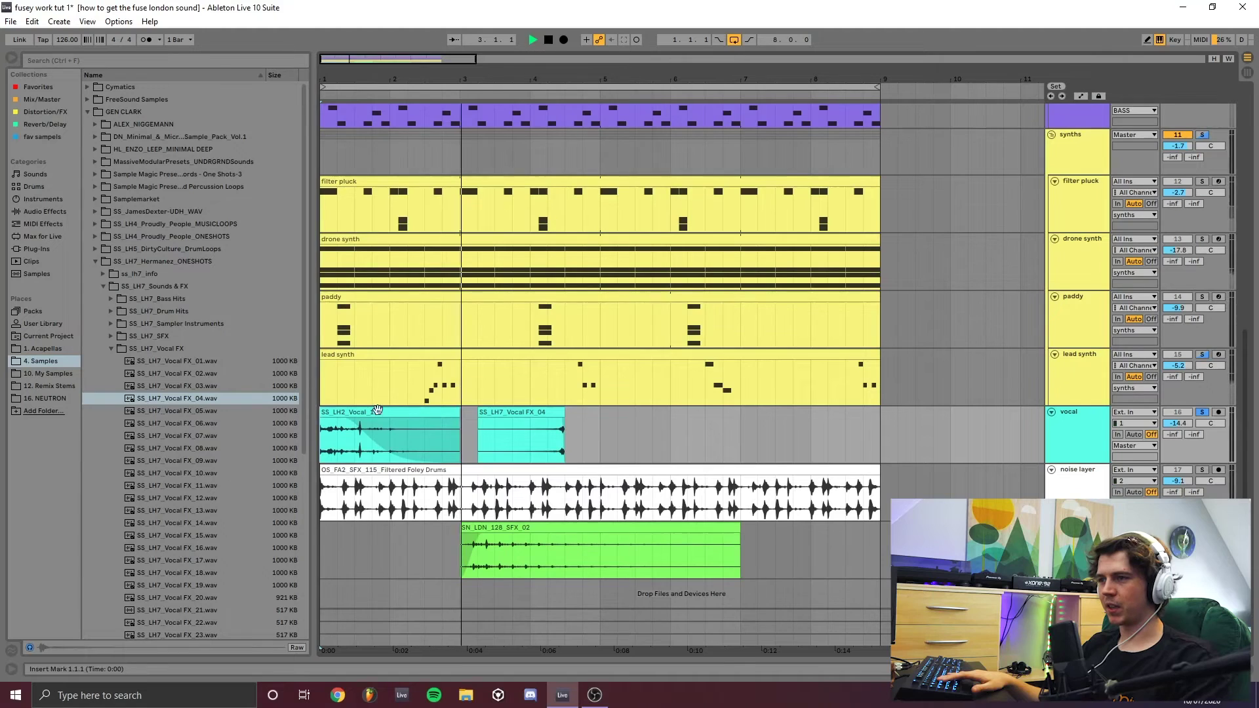
click(547, 413)
click(546, 414)
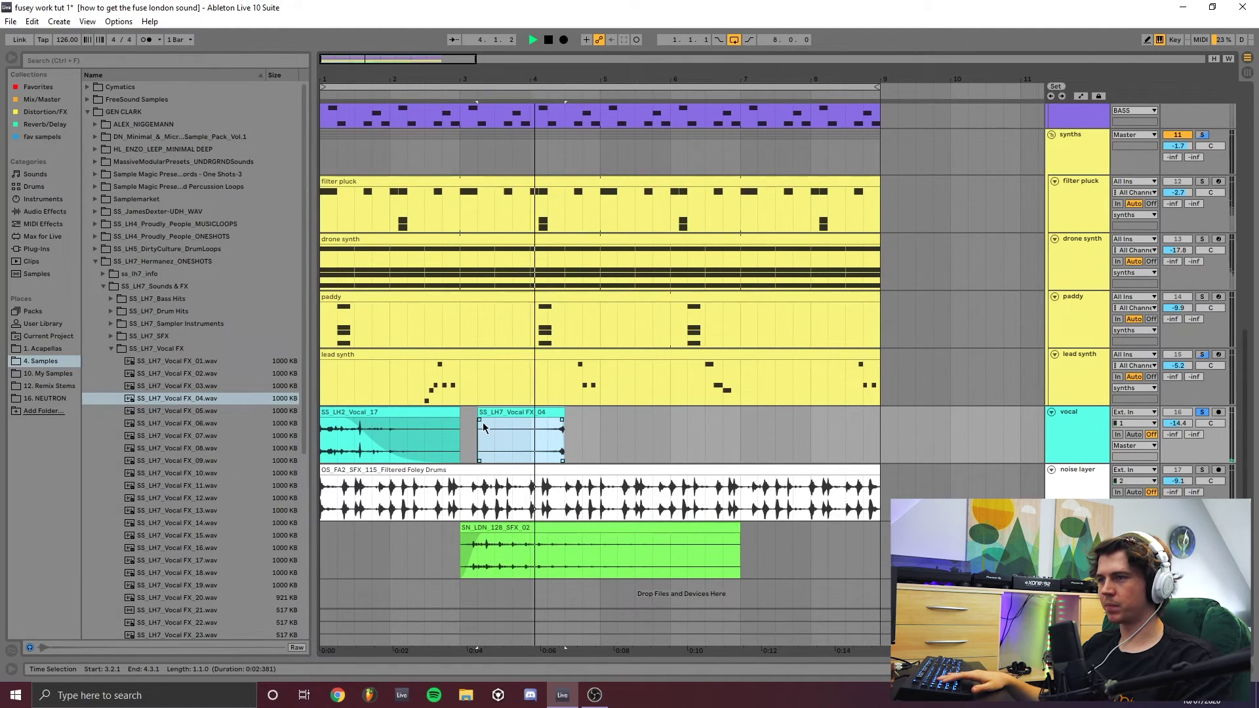
key(space)
key(ctrl+s)
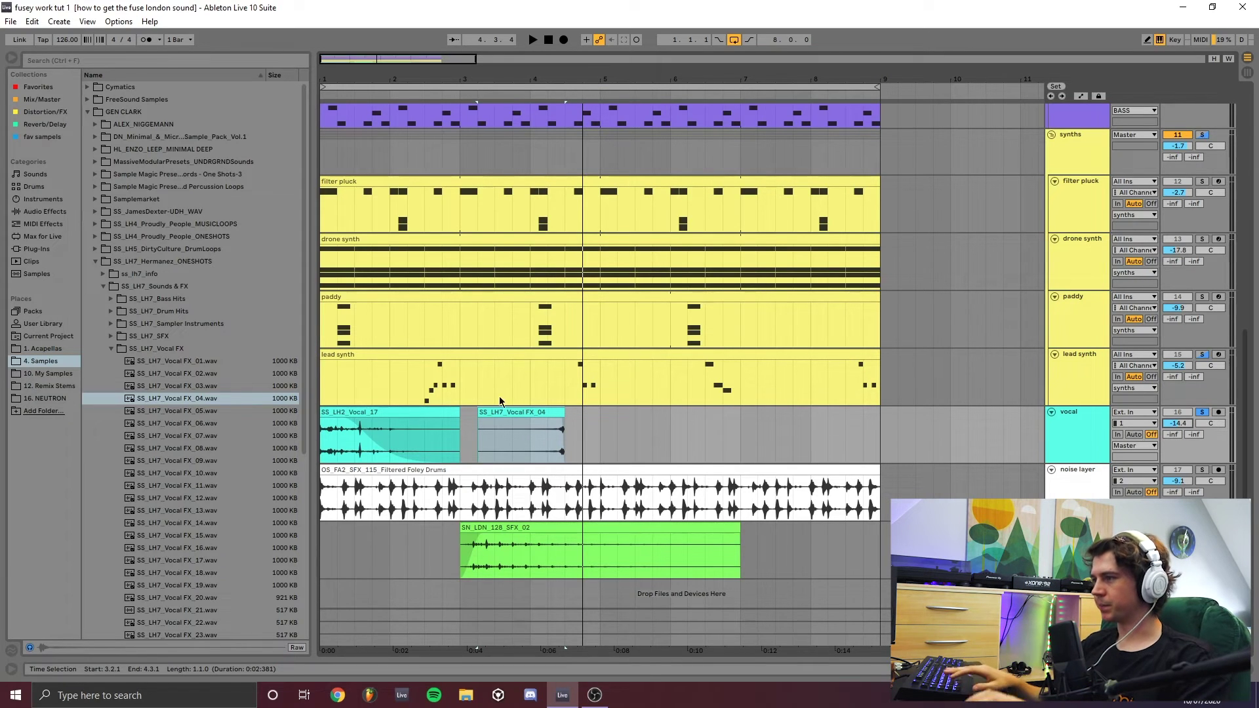
Step: Play the whole arrangement from bar 1 and look through the tracks from the vocals and synths up to the drums
key(s)
key(space)
key(Home)
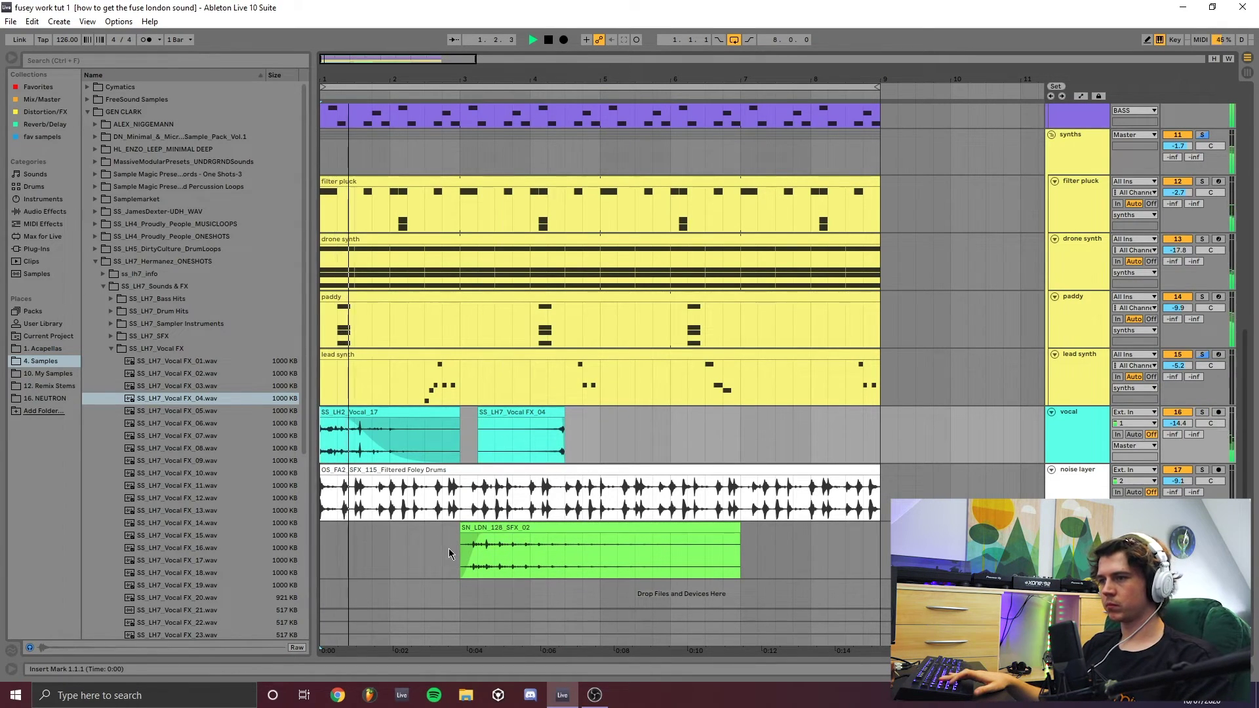
click(448, 549)
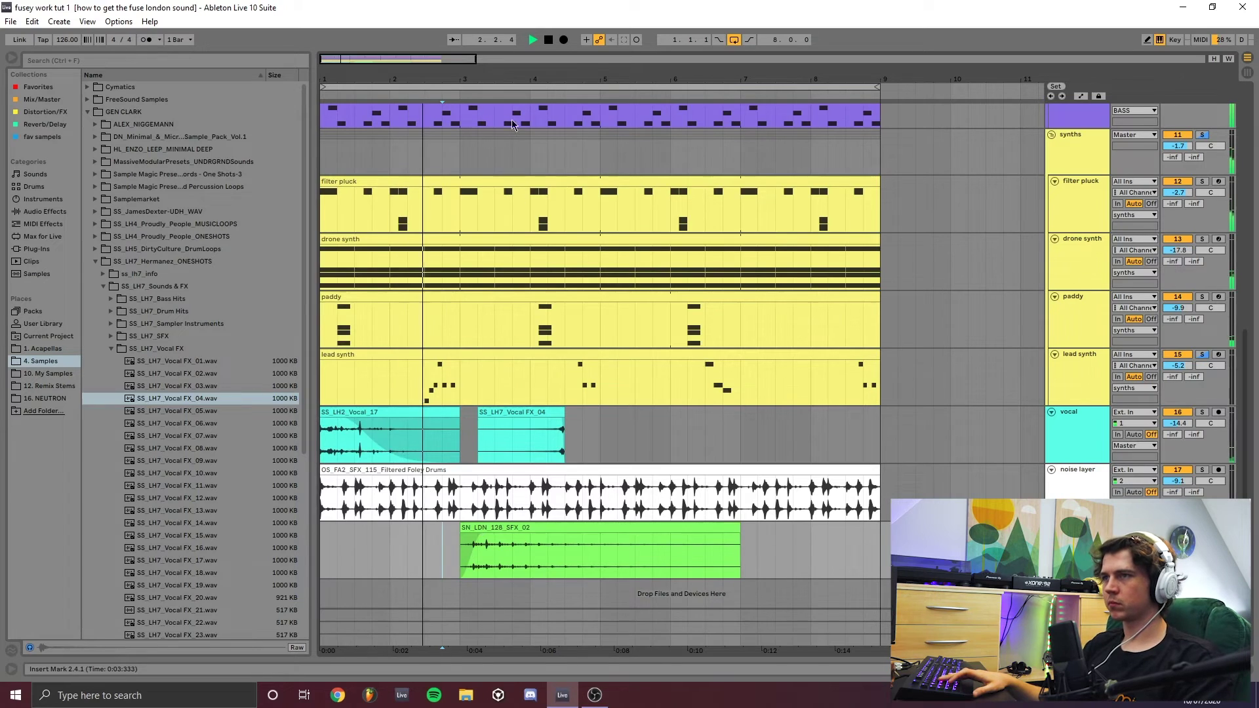
drag(503, 96, 502, 84)
click(395, 226)
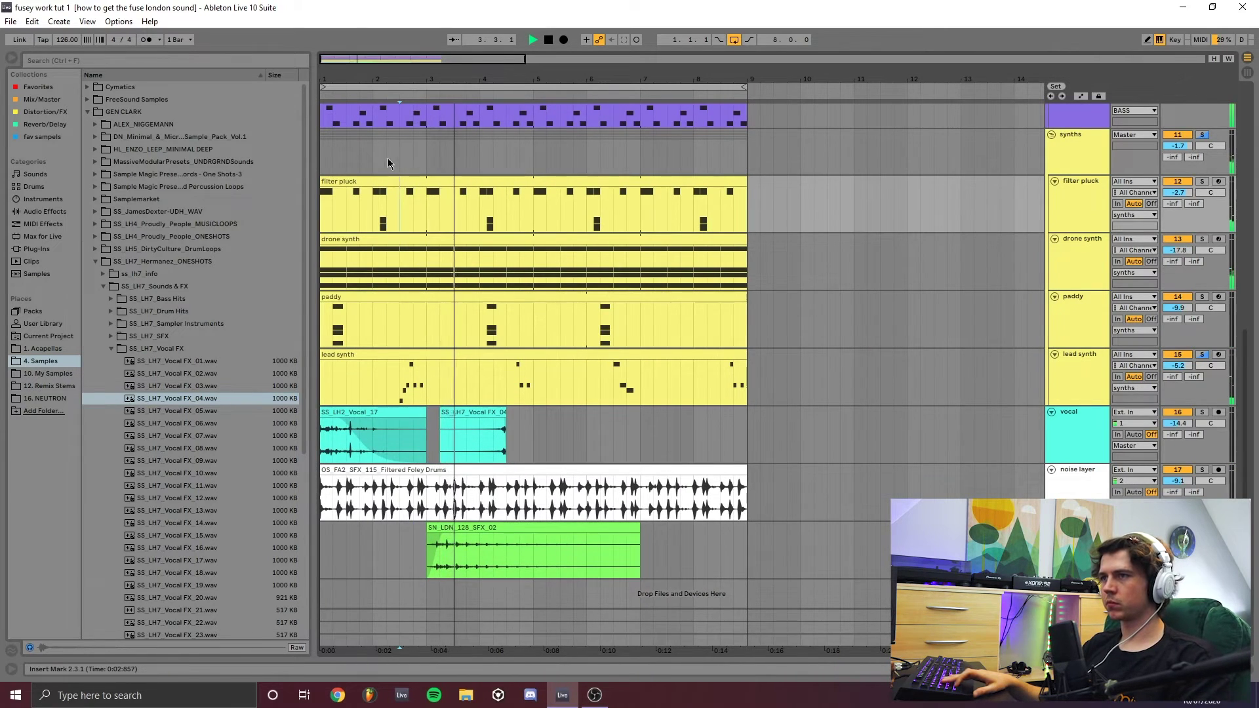
scroll(388, 158, up, 3)
click(426, 249)
scroll(423, 245, up, 5)
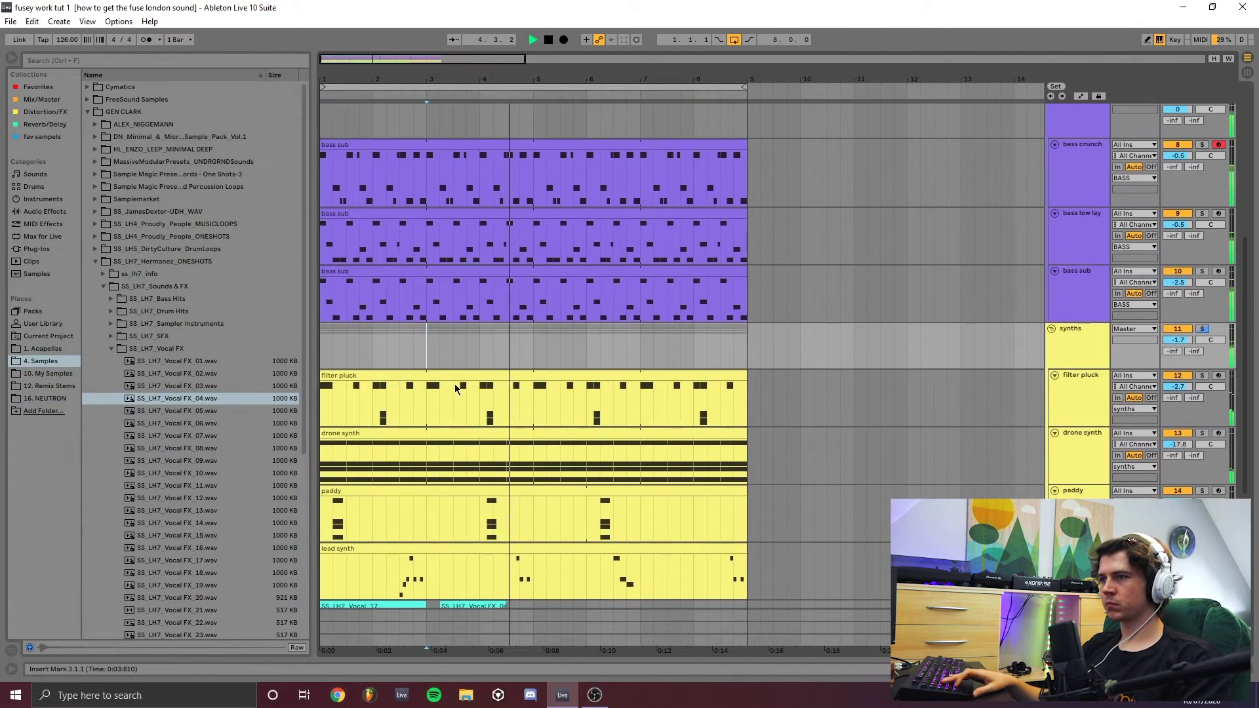
scroll(452, 270, up, 4)
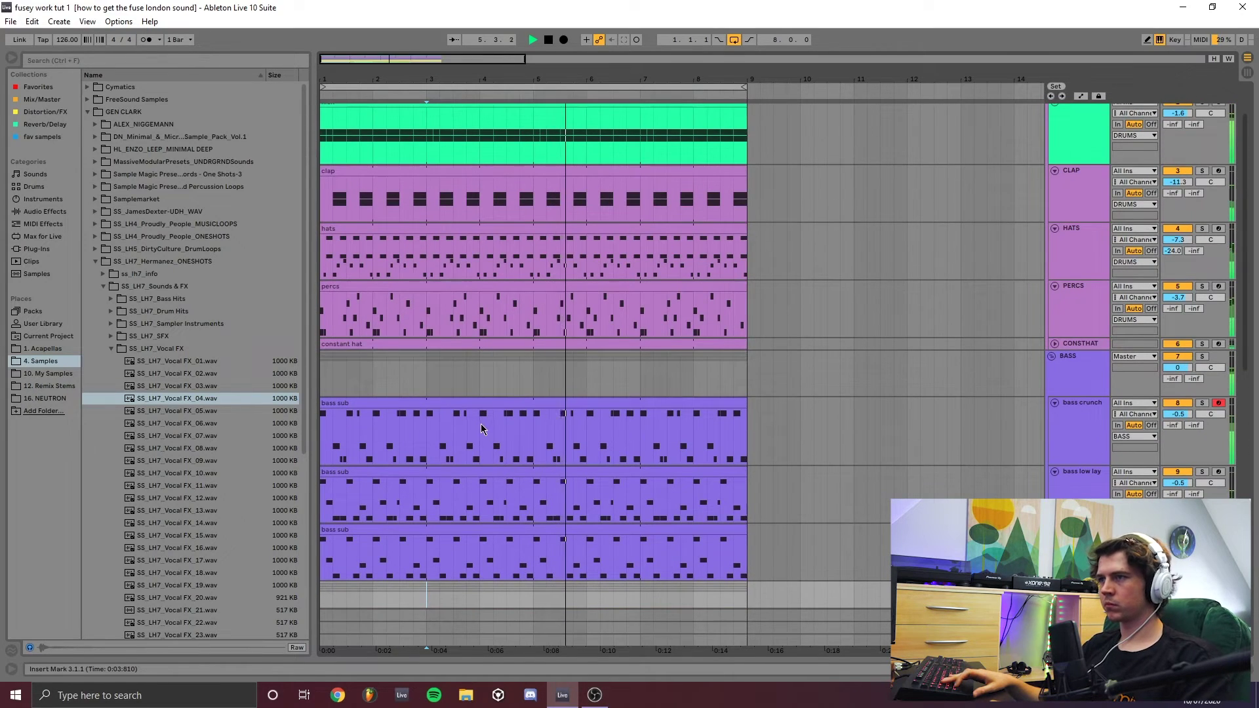
Step: Lower the Auto Filter ahead of the Limiter to 26.0 Hz with 19 % resonance and hide the device chain
scroll(488, 354, down, 4)
scroll(477, 372, down, 6)
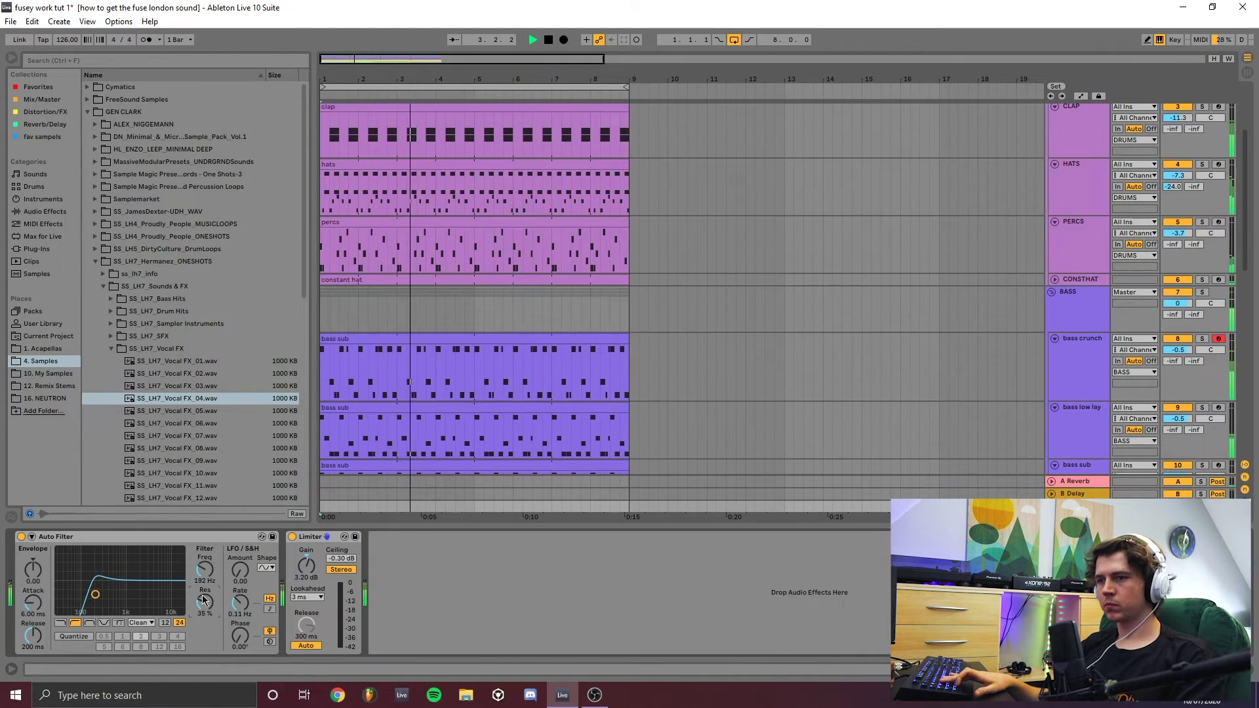
drag(204, 569, 204, 598)
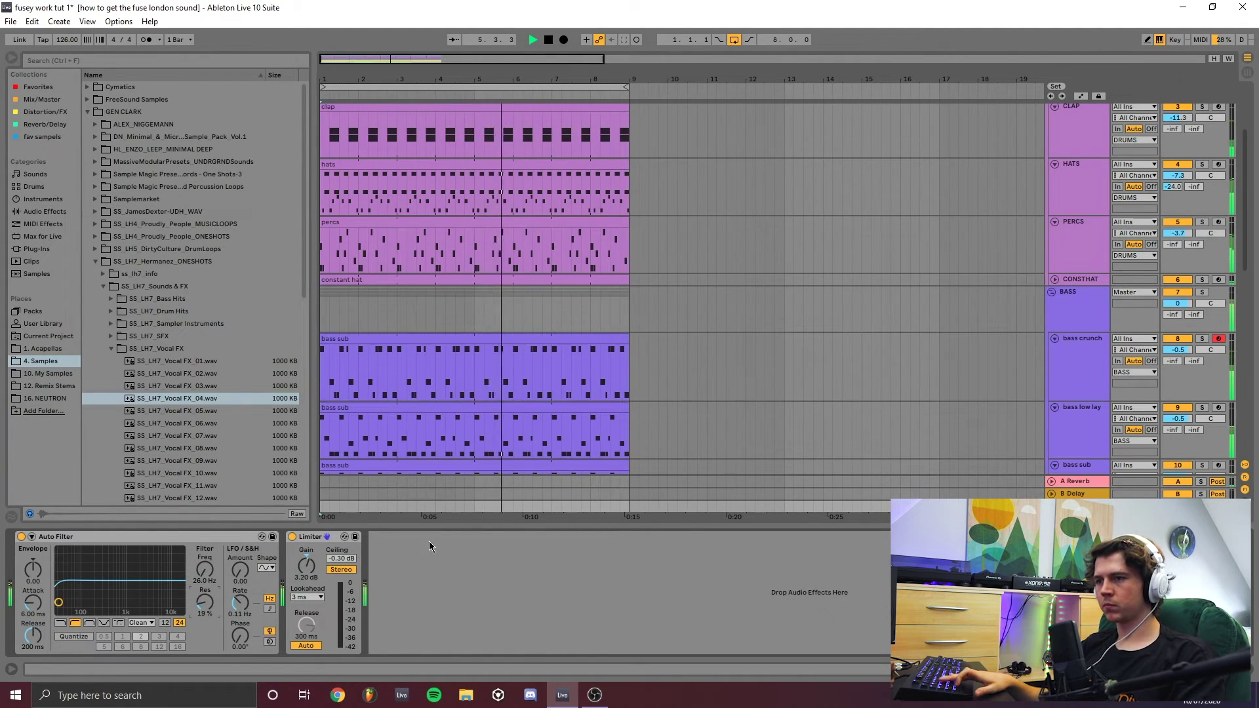
drag(425, 528, 426, 650)
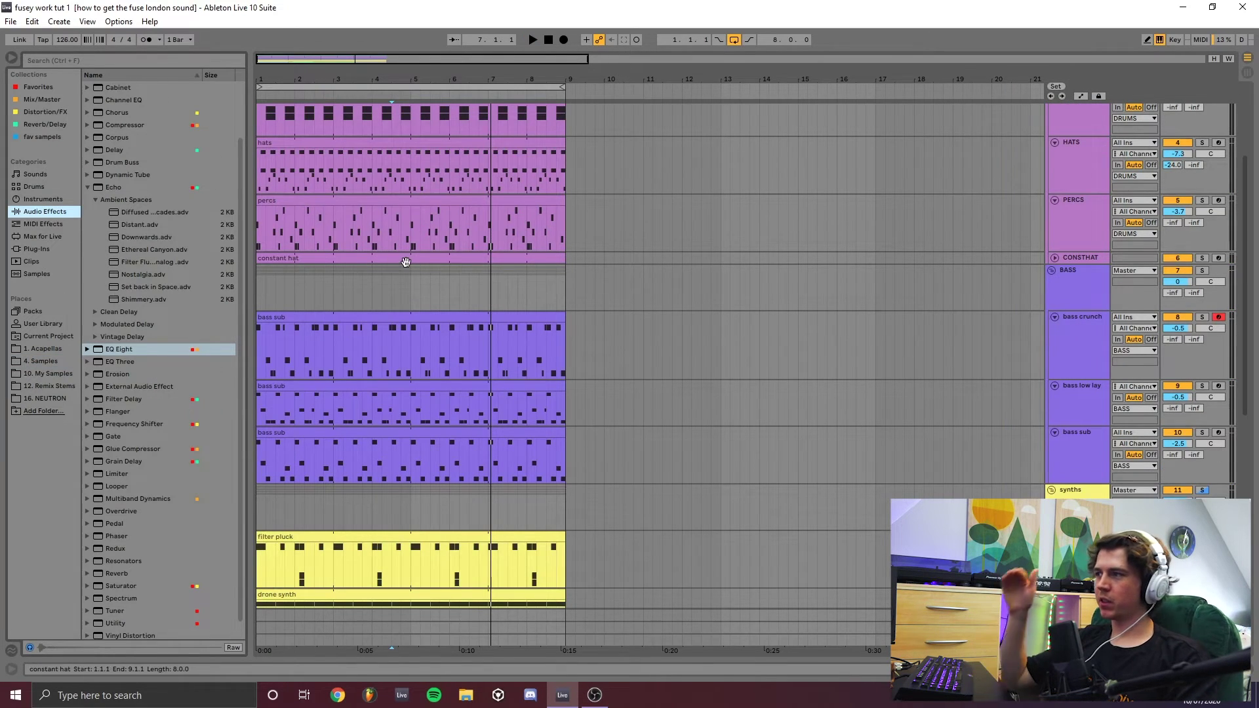
Step: Solo the DRUMS group and listen to it in the arrangement
scroll(414, 270, down, 5)
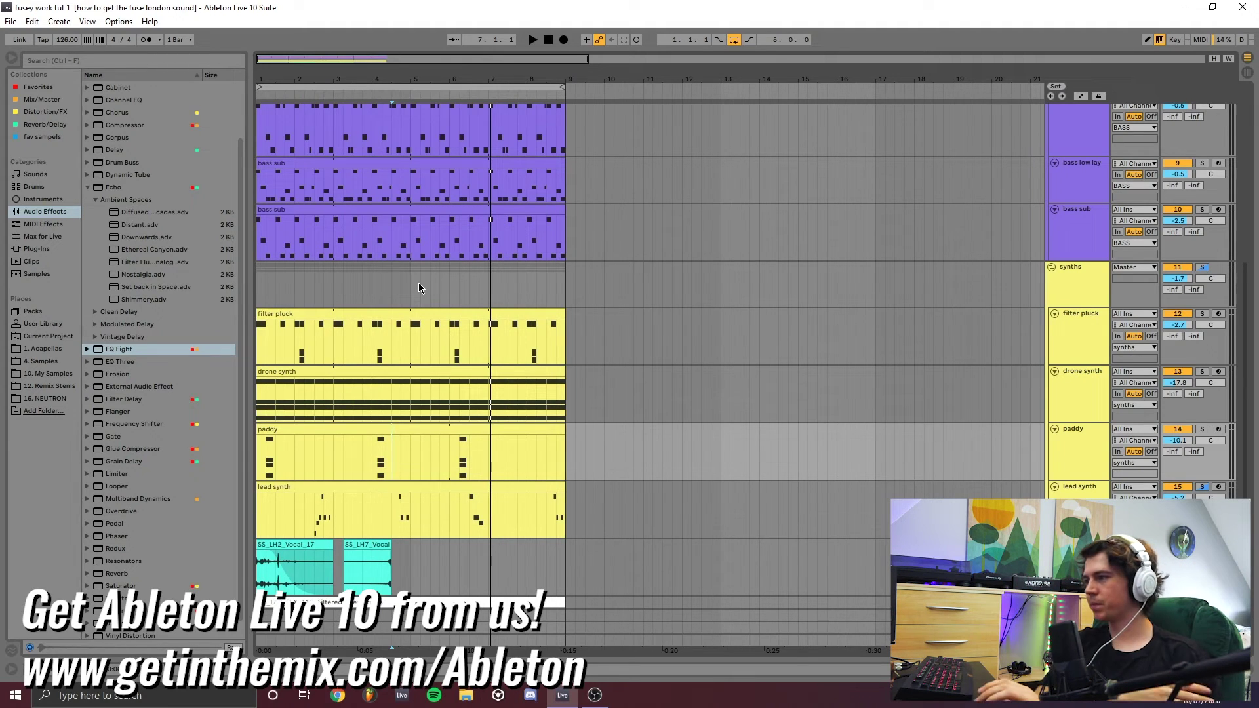
scroll(1134, 123, up, 5)
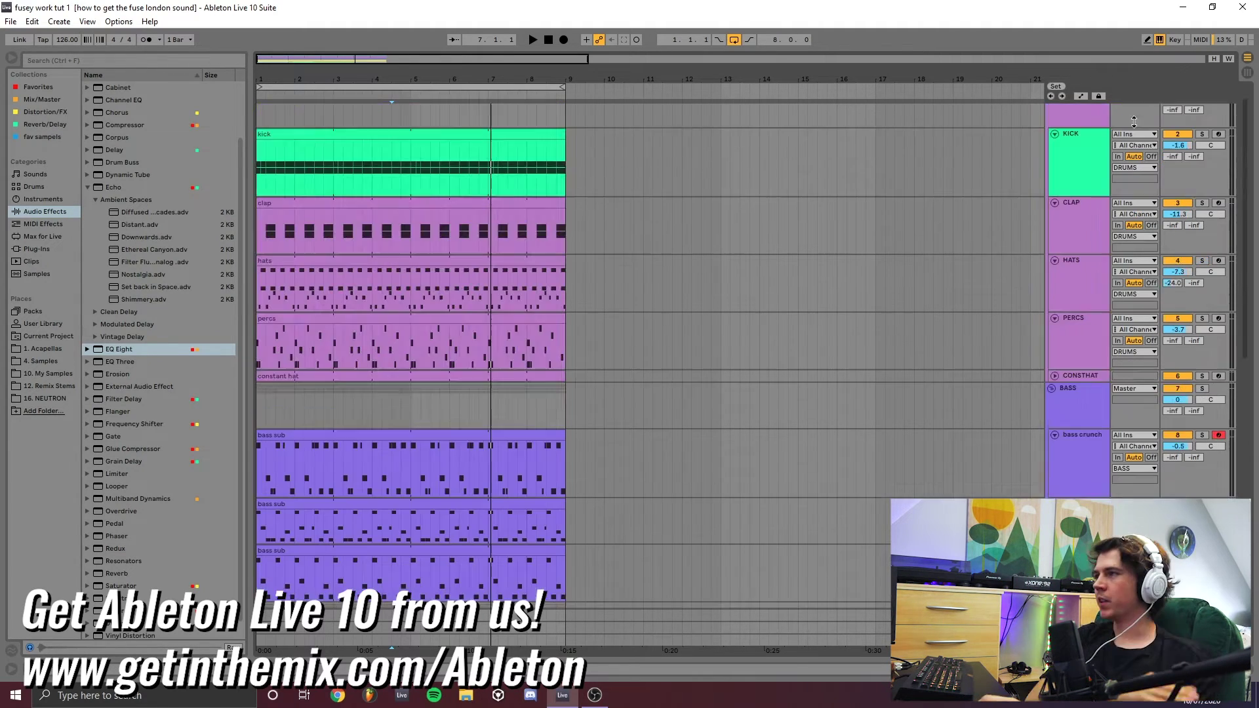
scroll(1124, 130, up, 1)
click(1202, 110)
key(space)
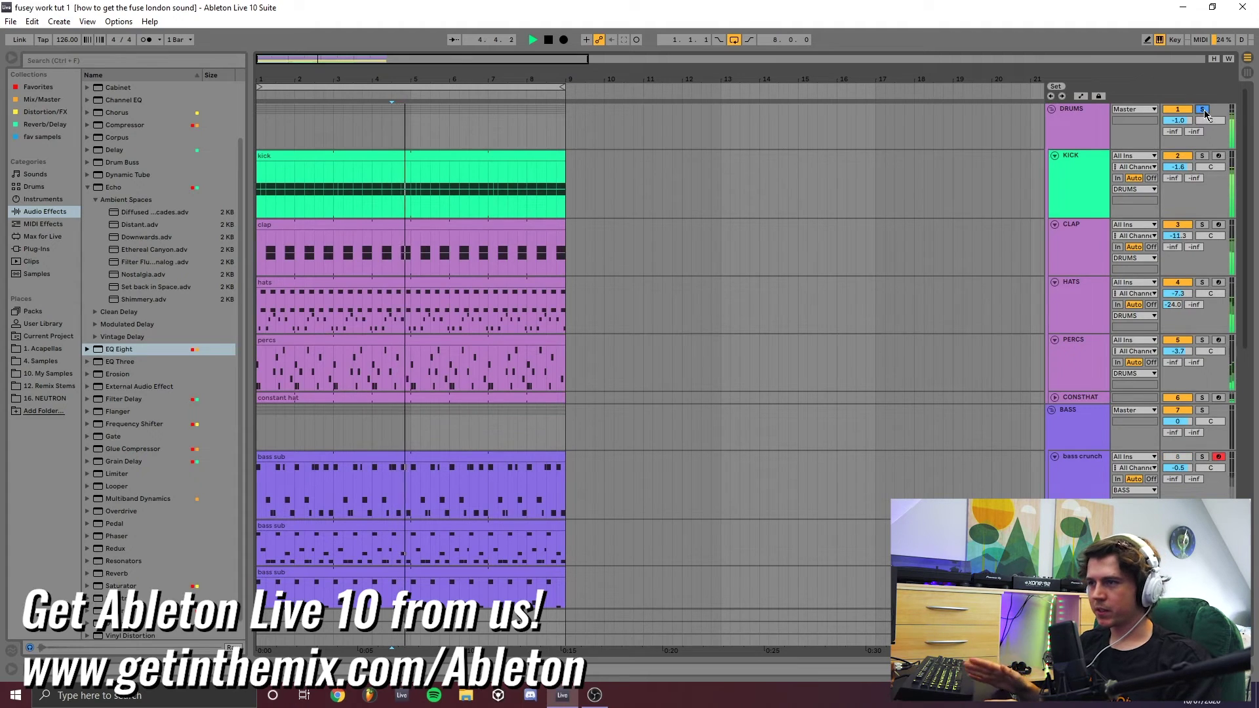
Step: Listen to the soloed BASS group and the soloed synths group in turn, starting the synths near the first paddy chord
click(1202, 409)
key(space)
key(space)
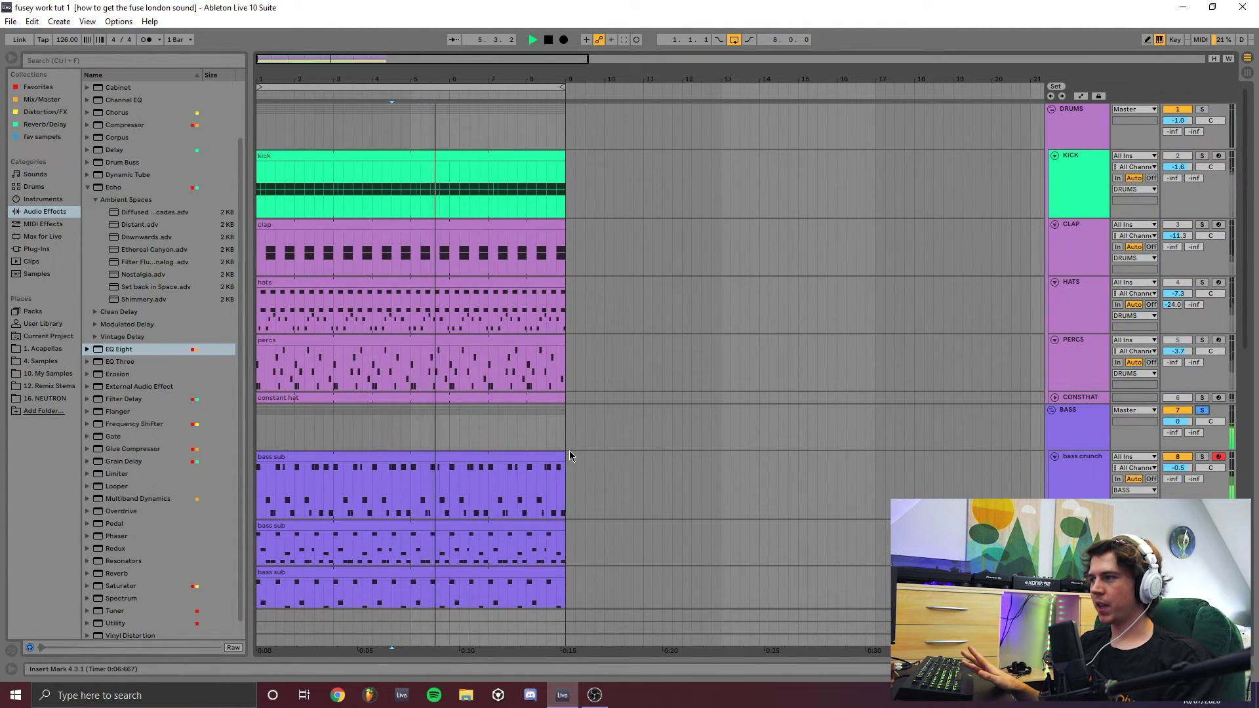
click(369, 304)
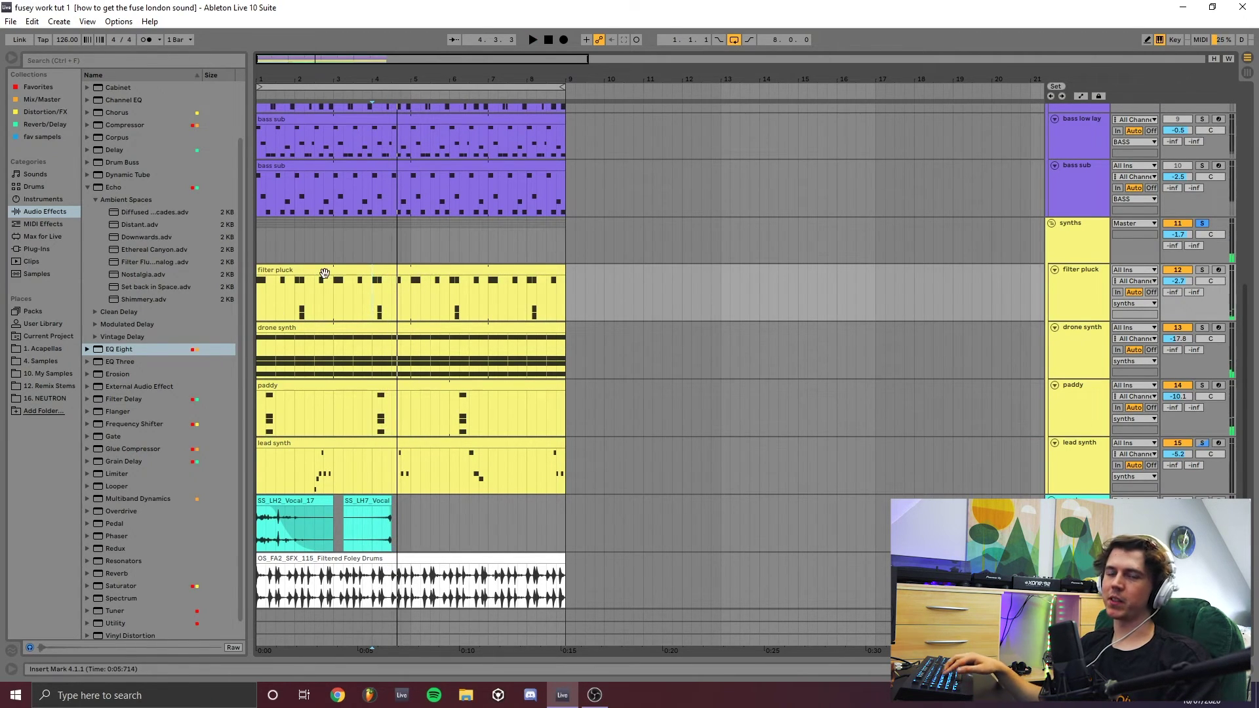
click(269, 405)
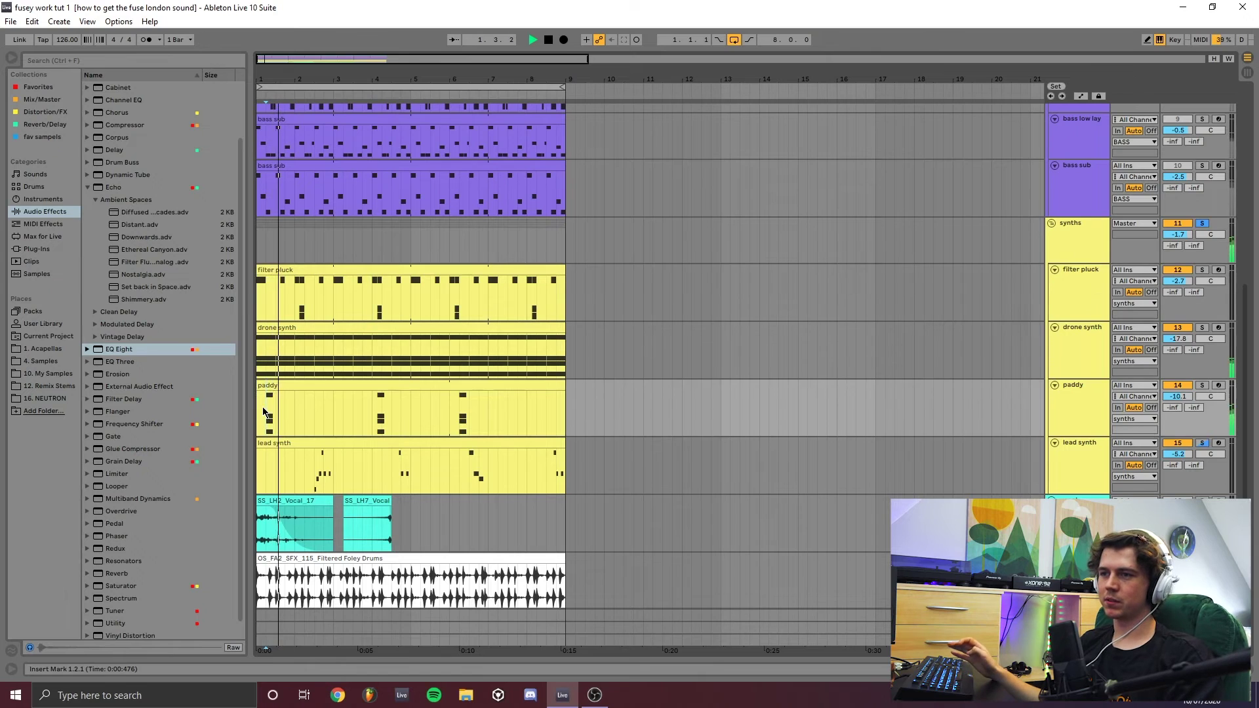
Step: Listen to the noise layer and vocal tracks in solo, clear the solo and return to bar 1
scroll(525, 322, down, 3)
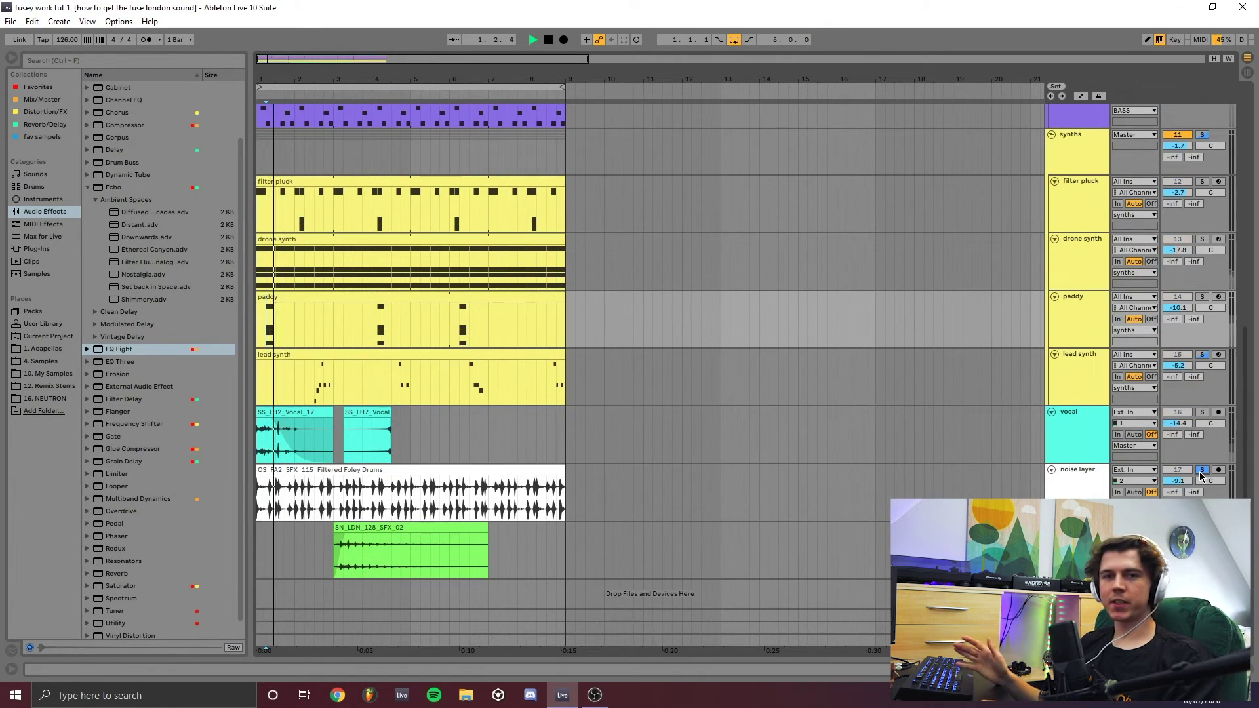
click(1201, 412)
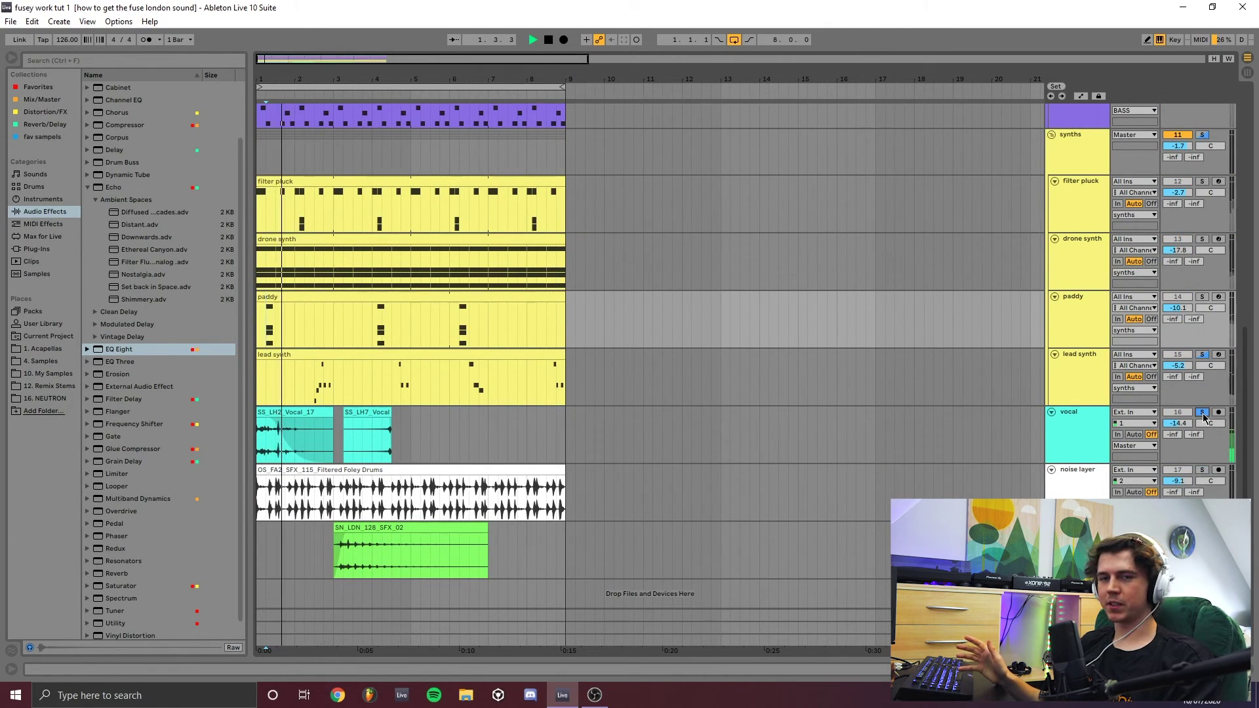
click(1201, 412)
key(space)
key(Home)
Step: Play the full mix from bar 1 and look over the bass and drum tracks
scroll(455, 263, up, 4)
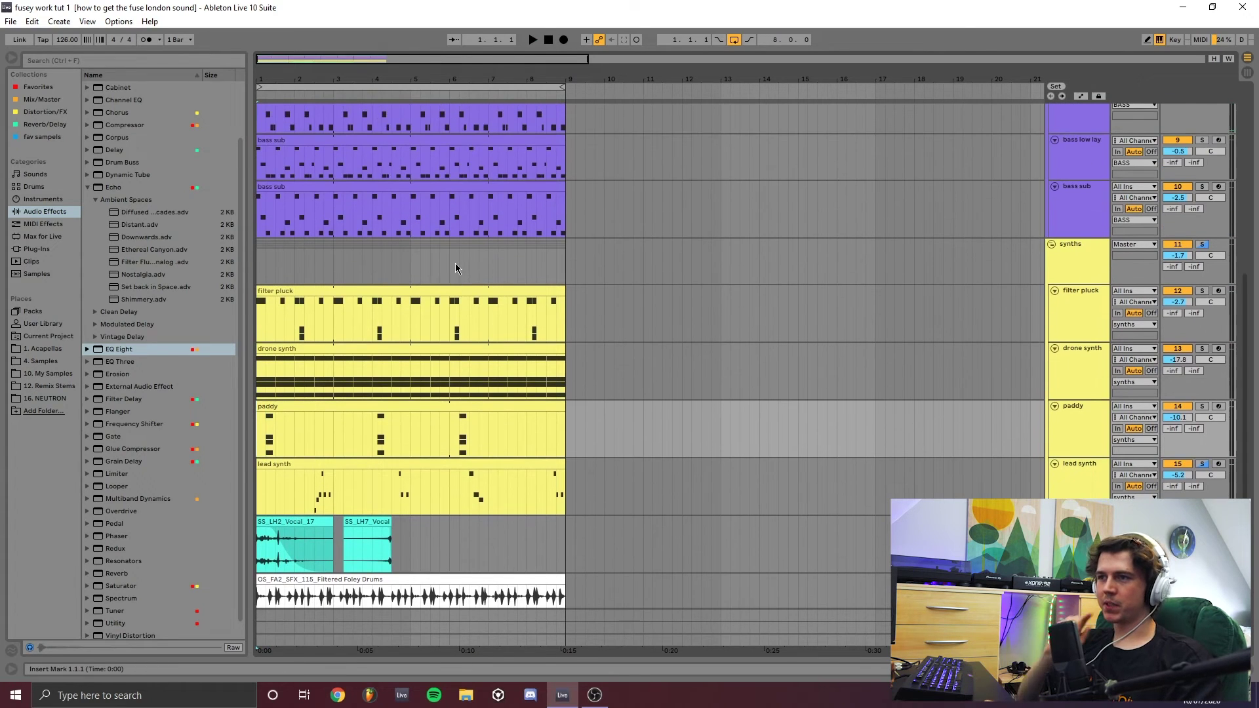
key(space)
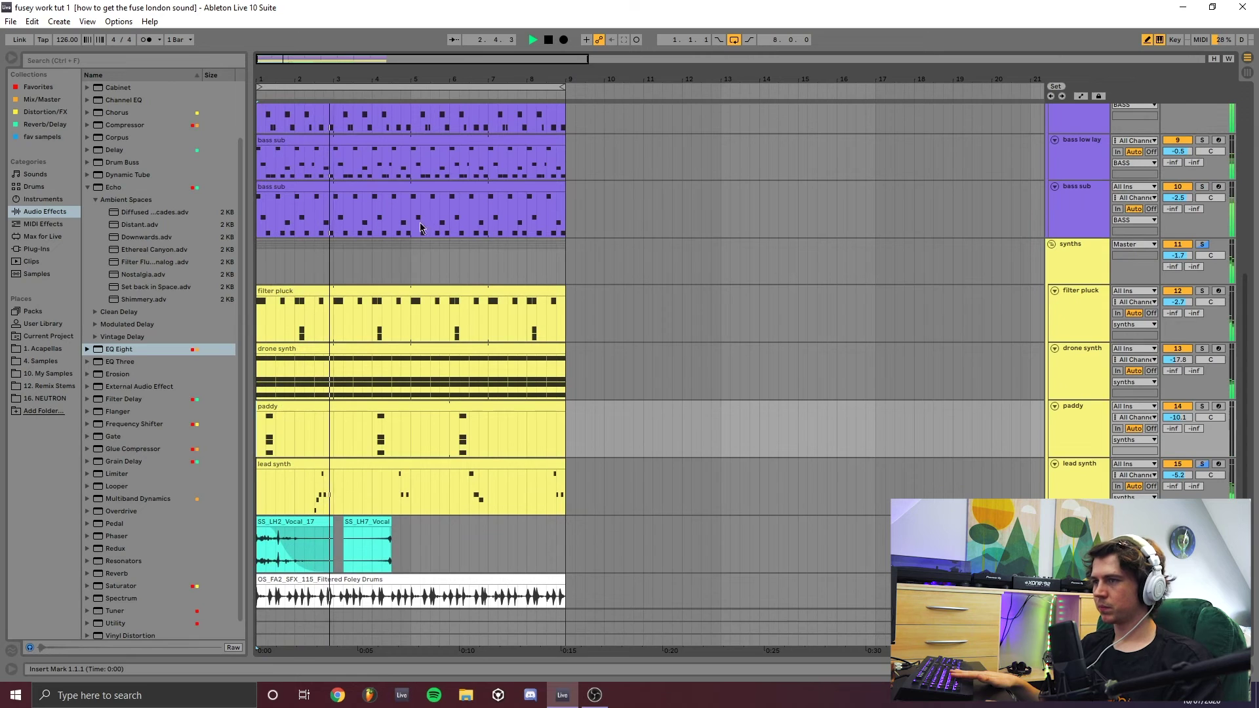
click(356, 217)
scroll(356, 217, up, 3)
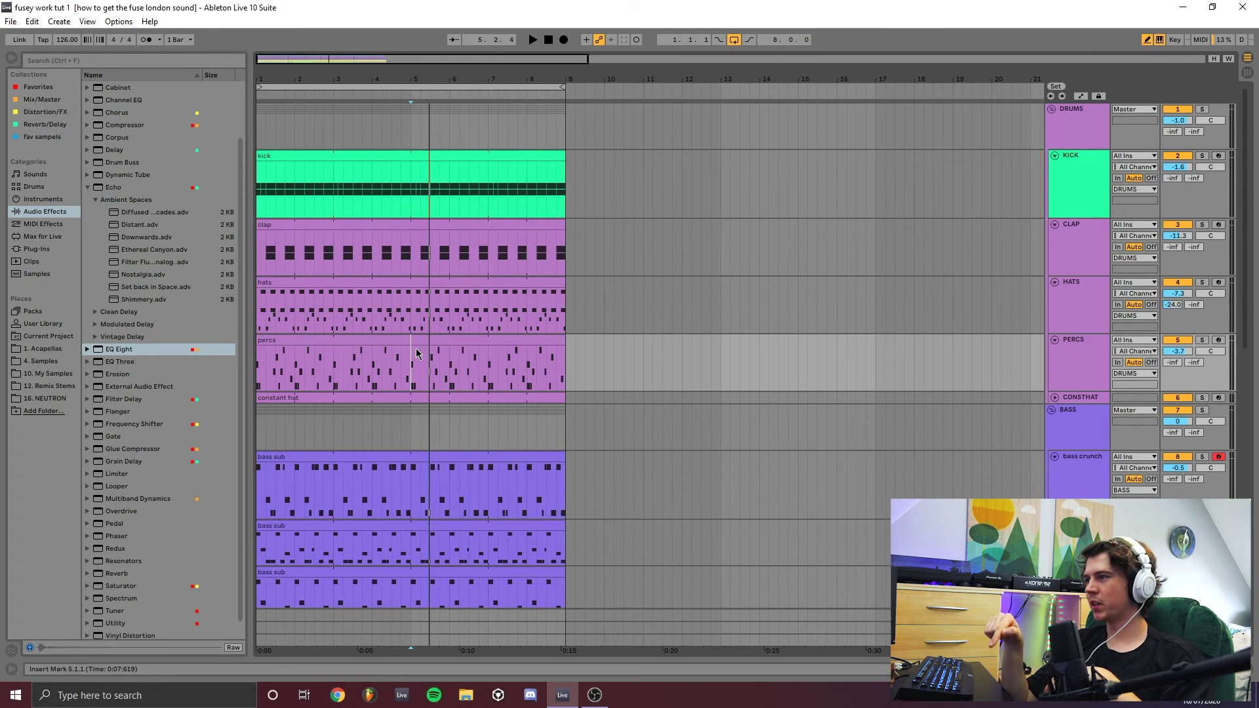
scroll(461, 360, down, 5)
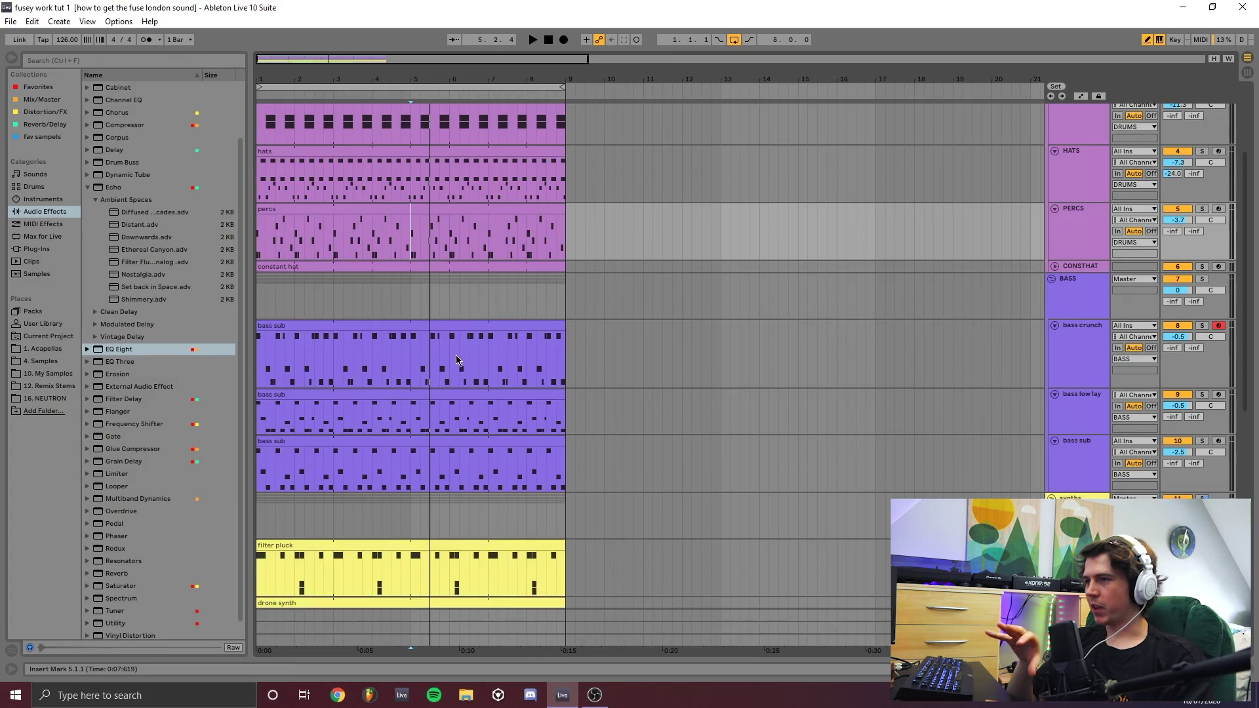